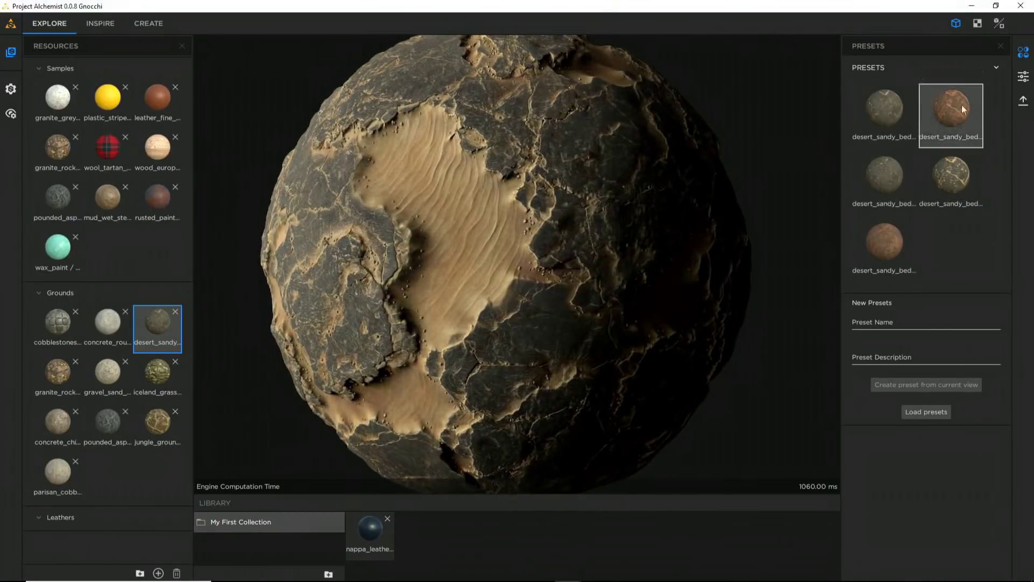
Preview the reddish desert sandy bedrock preset and the Parisan Cobblestone Path ground material with its tweakable parameters
left_click(947, 108)
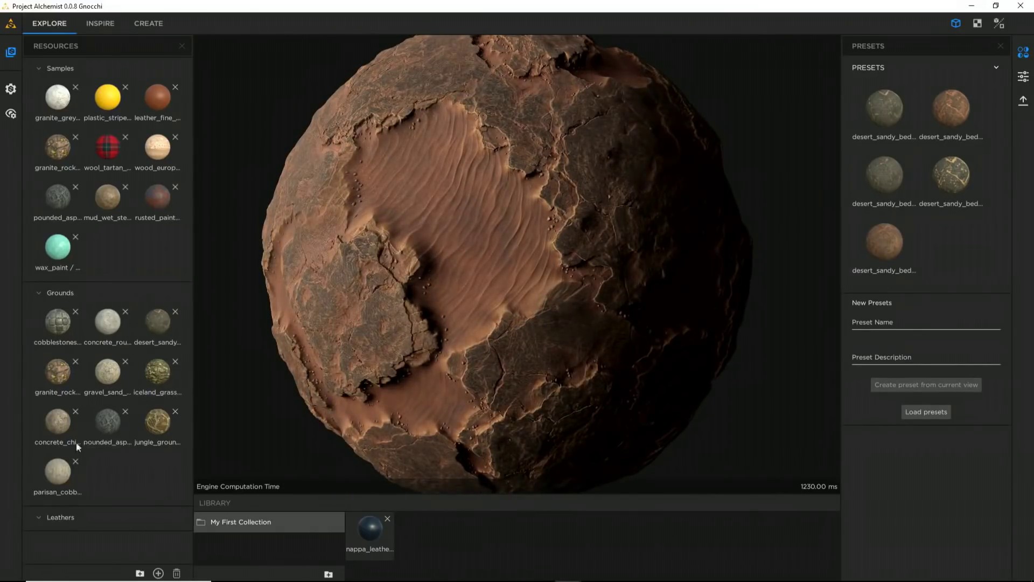
left_click(57, 471)
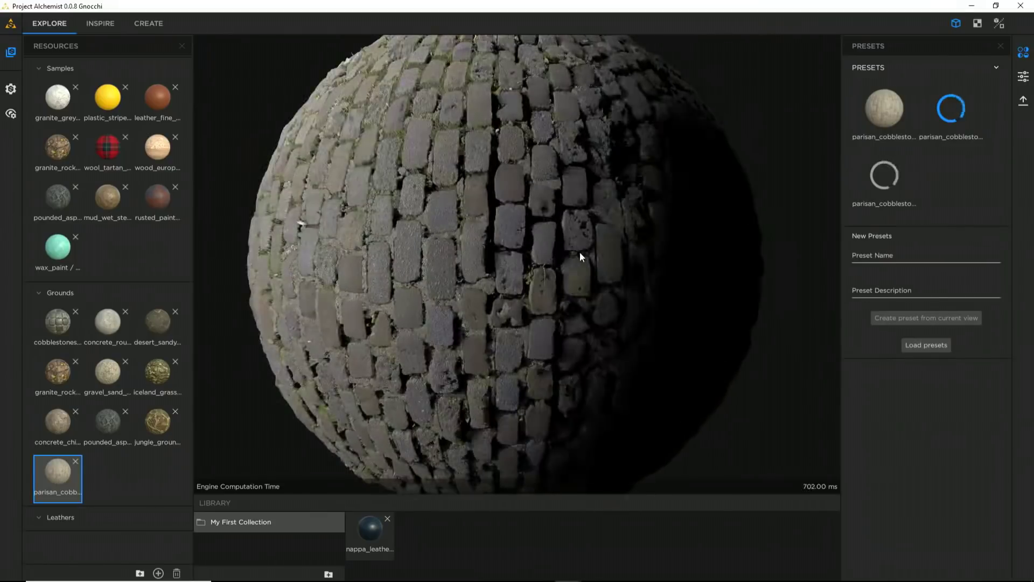
left_click(1023, 77)
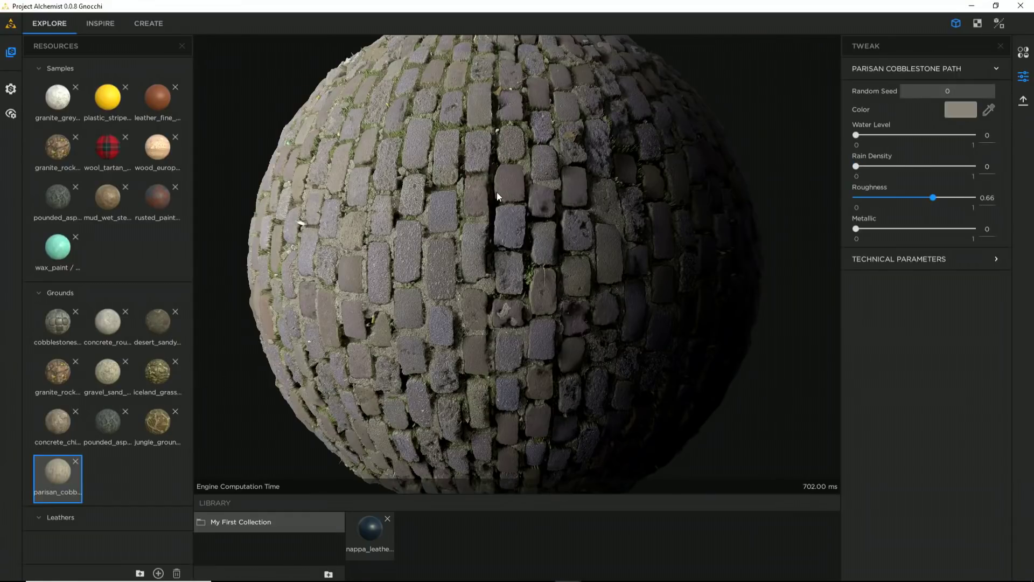
Load the Granite Rock Mossy ground material and set Lichen Spreading to 0.56 and Dark Area Spreading to 1
left_click(51, 379)
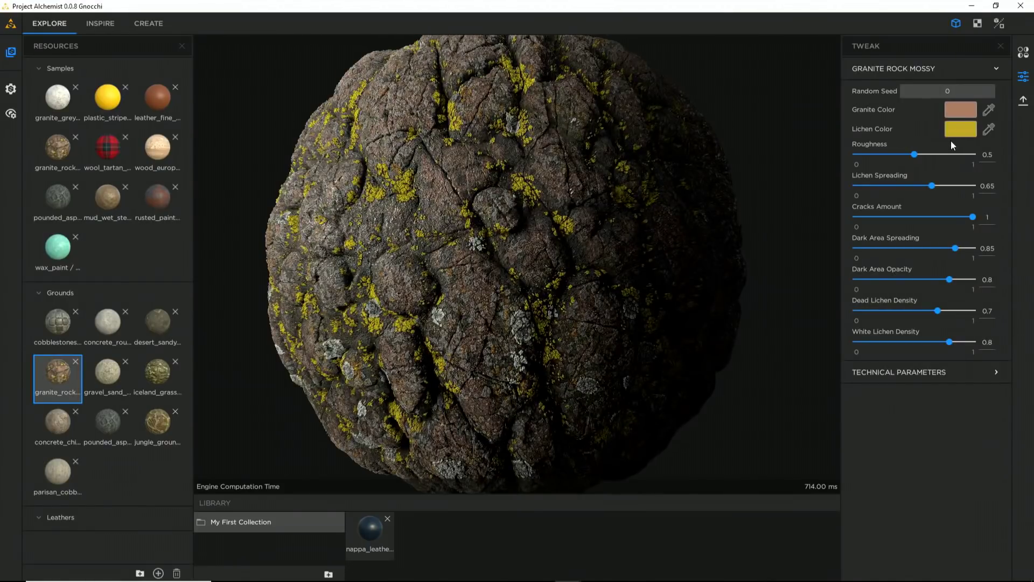
mouse_move(933, 185)
left_mouse_down()
mouse_move(882, 191)
mouse_move(975, 188)
mouse_move(923, 193)
left_mouse_up()
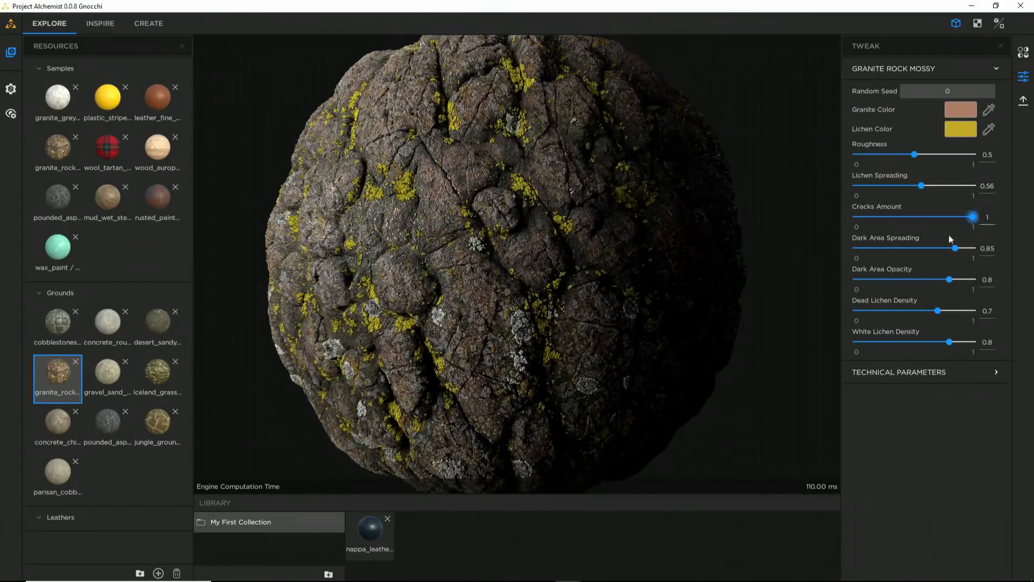
left_click_drag(953, 248, 977, 256)
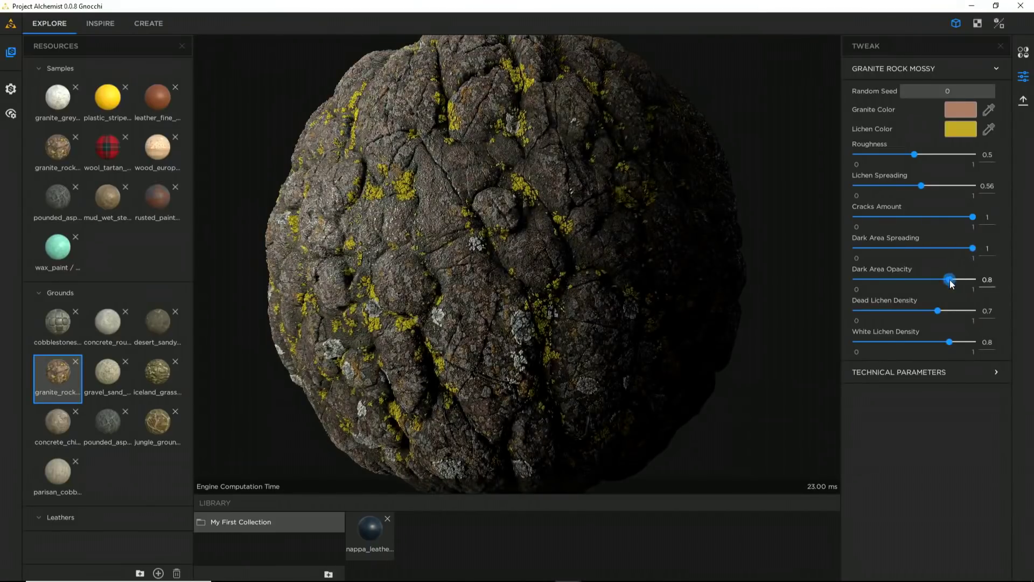
Randomize the granite rock's seed and set its Lichen Color to the orange-brown #ba7553
left_click(1024, 53)
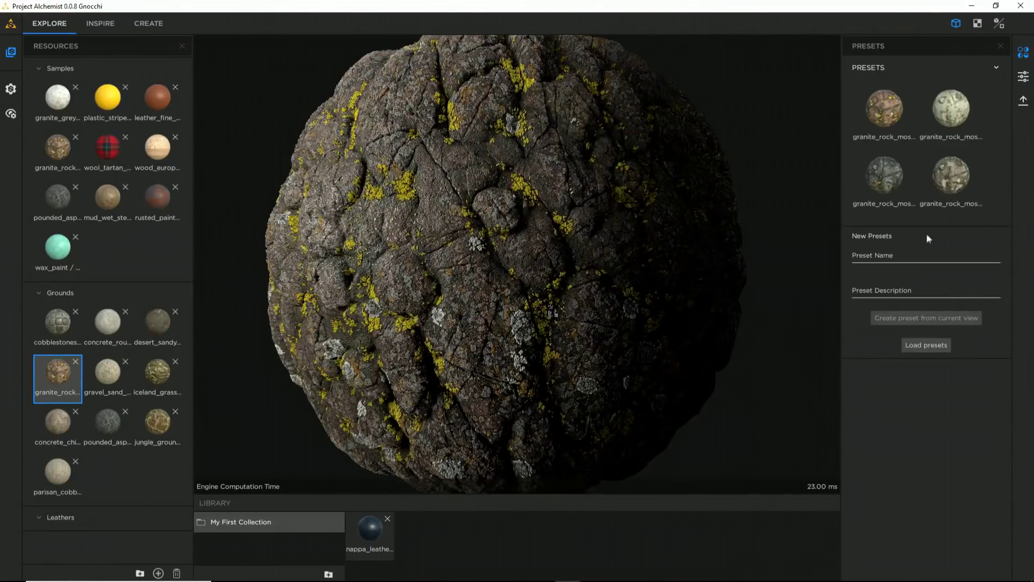
left_click(1023, 78)
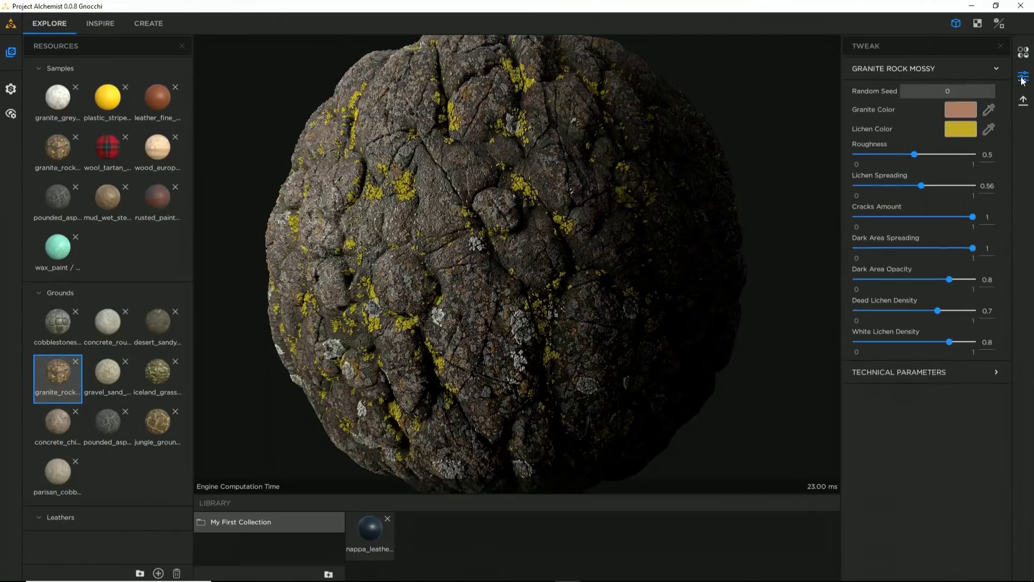
left_click(962, 88)
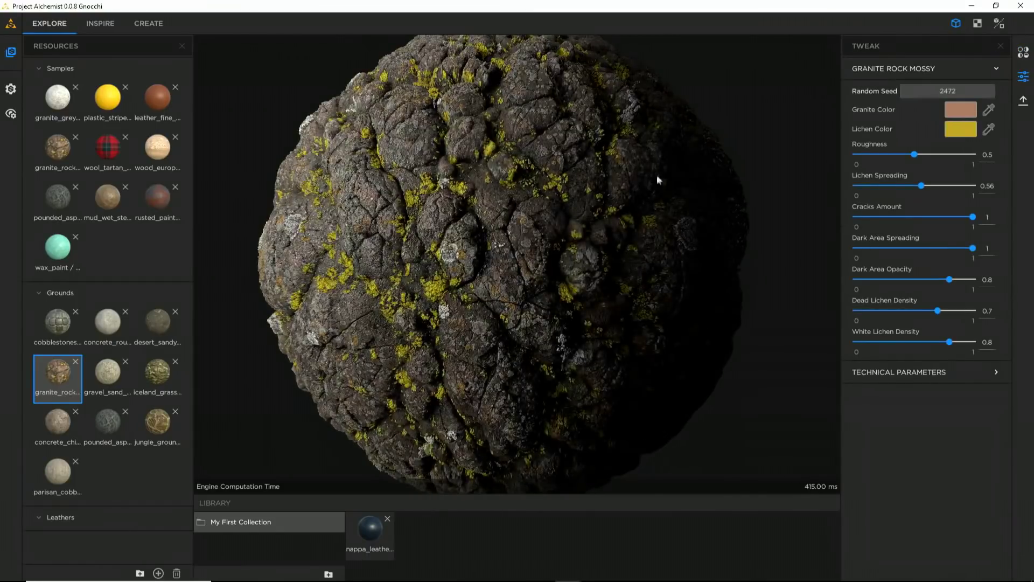
left_click(961, 129)
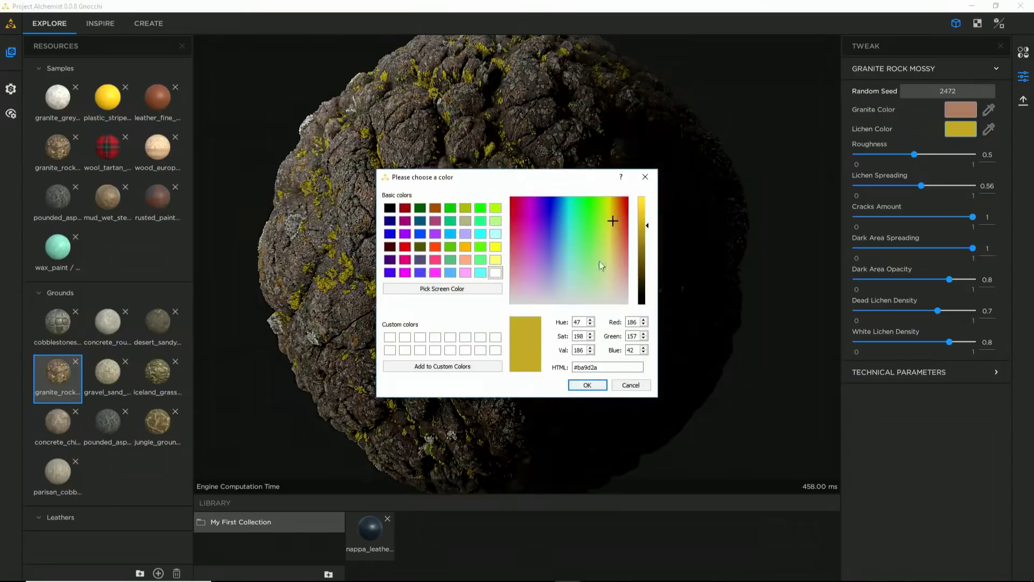
left_click_drag(616, 234, 622, 244)
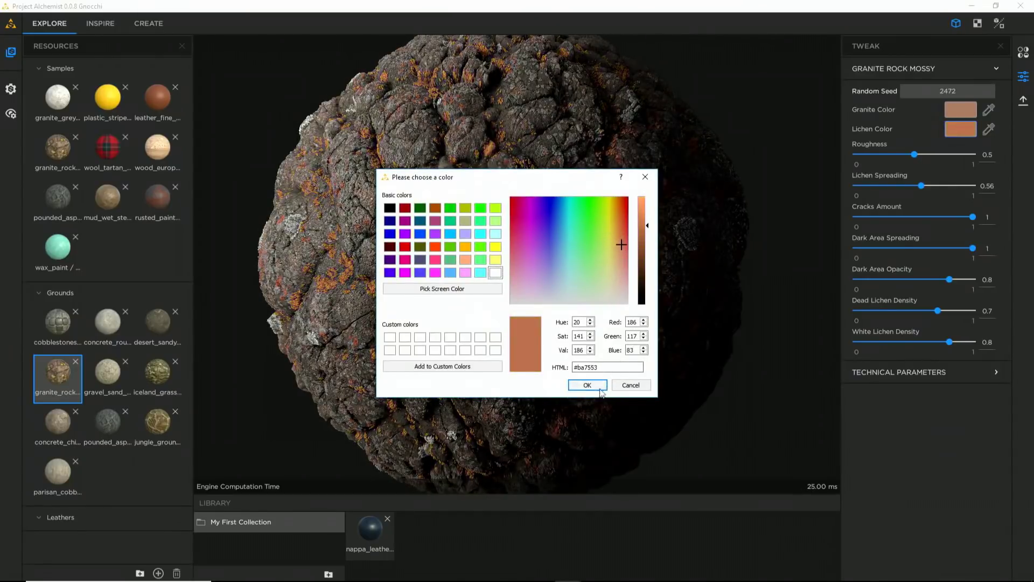
left_click(600, 389)
Save the current granite rock view as a preset named "Brown Lichen" and add it to My First Collection
left_click(1023, 51)
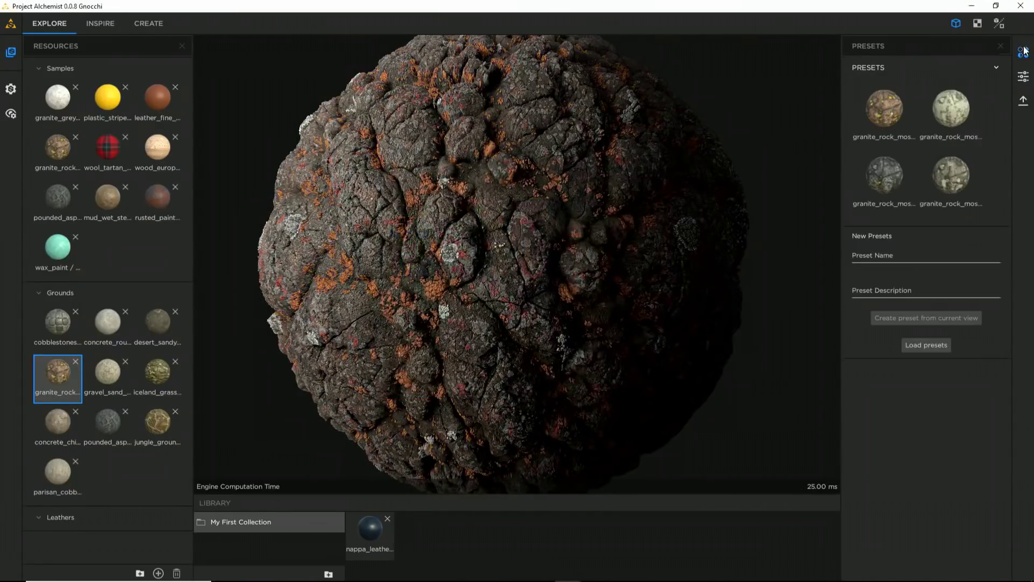
left_click(900, 258)
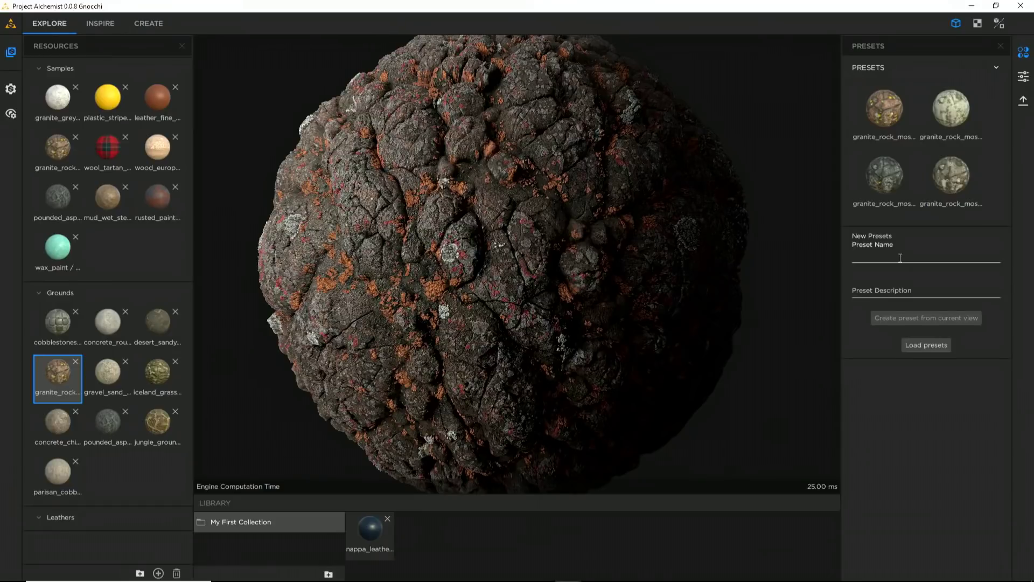
type("Brown Lichen")
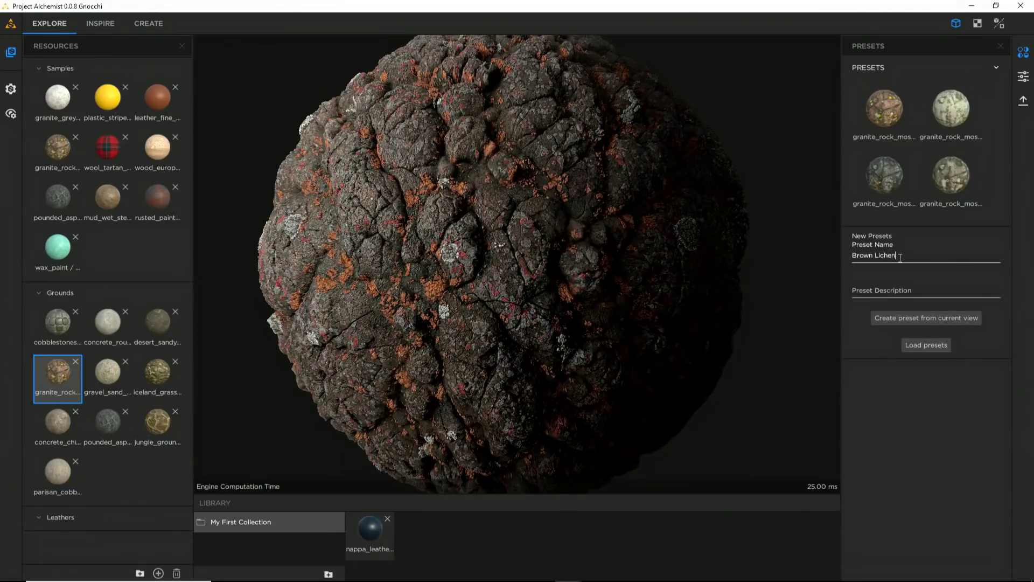
left_click(918, 317)
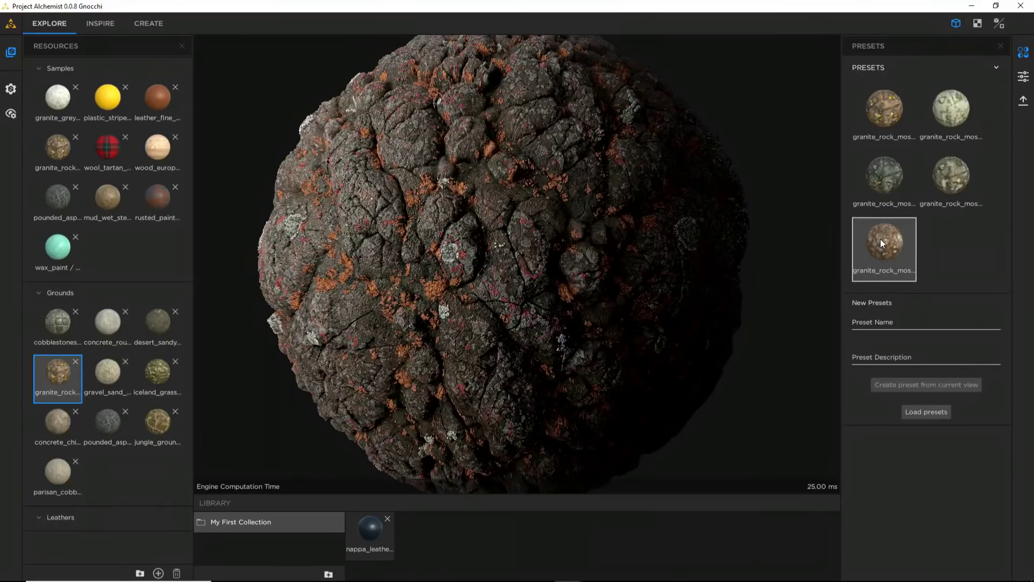
left_click_drag(887, 247, 428, 536)
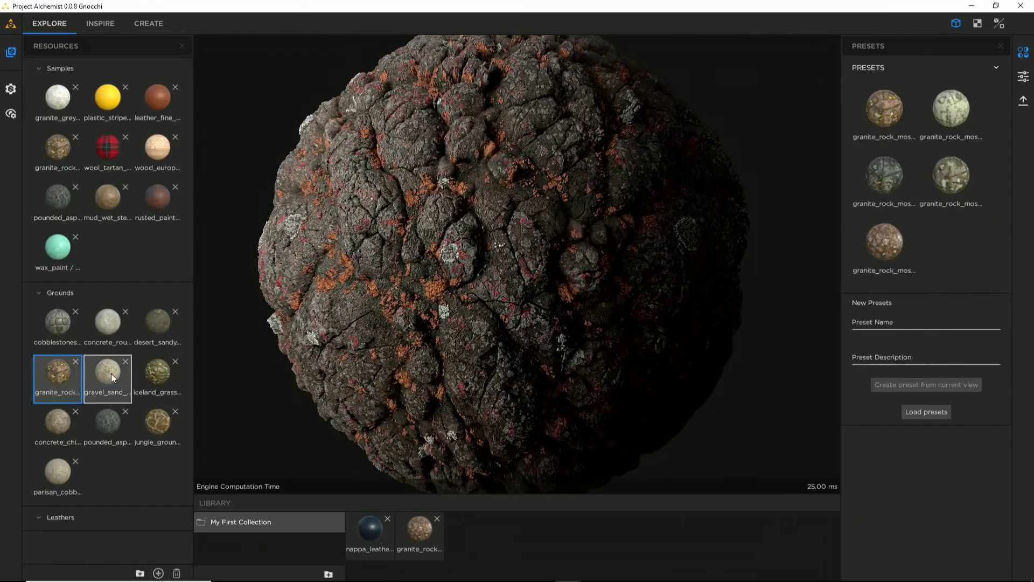
In the Inspire workspace, use the library's granite rock as the variation input and set color extraction to 2 colors with the Representative strategy
left_click(100, 23)
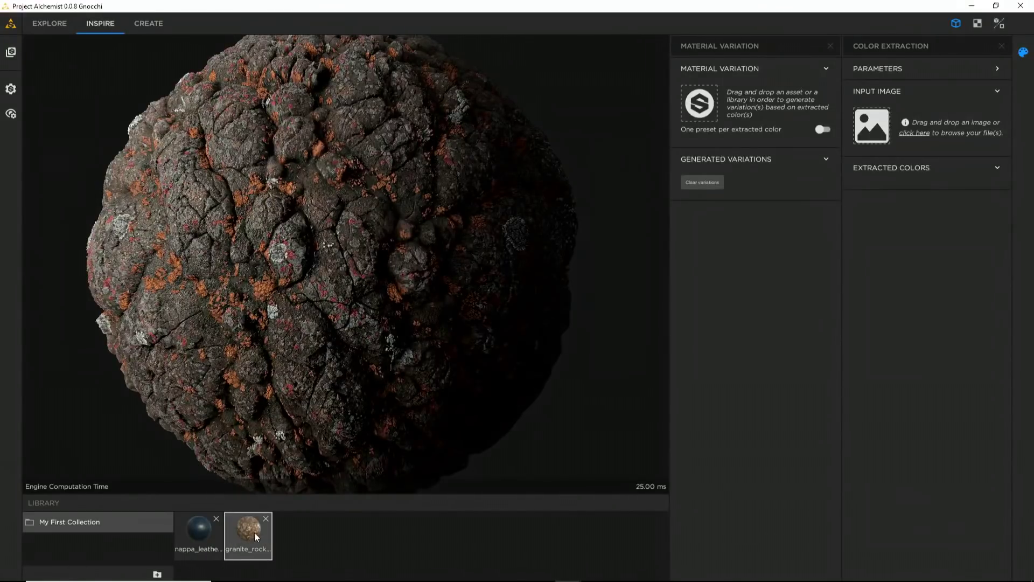
left_click_drag(248, 535, 696, 108)
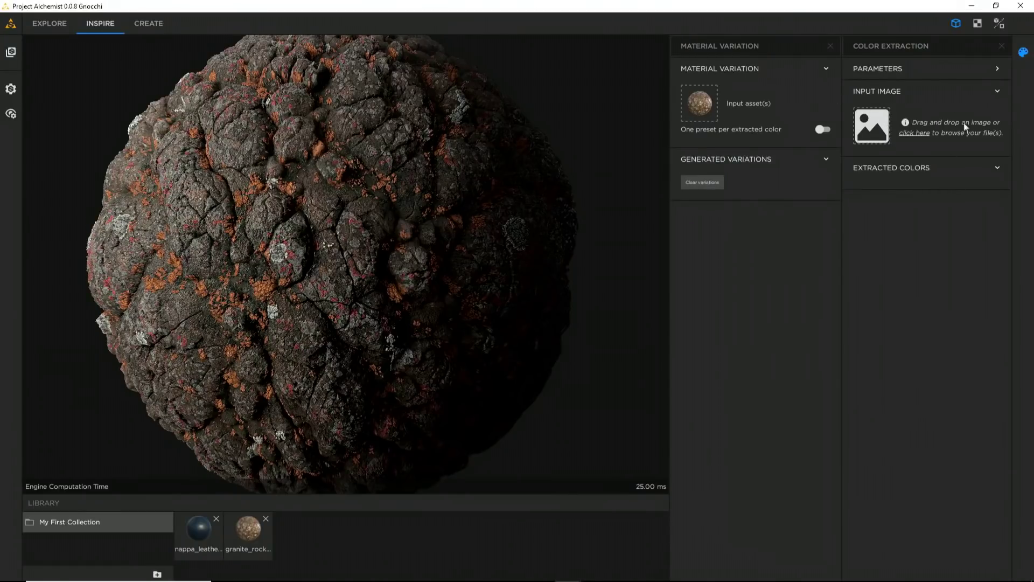
left_click(998, 69)
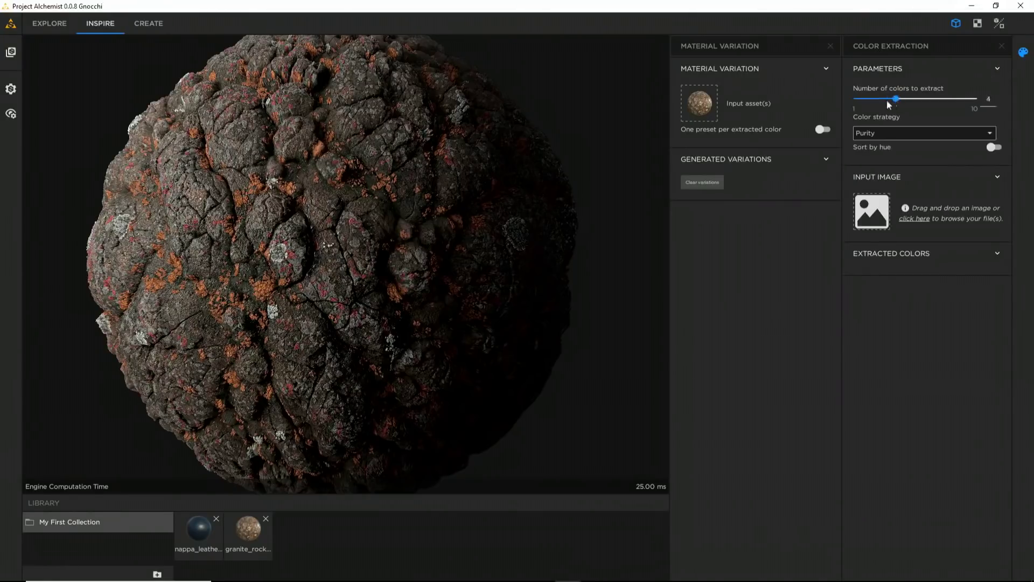
left_click(877, 132)
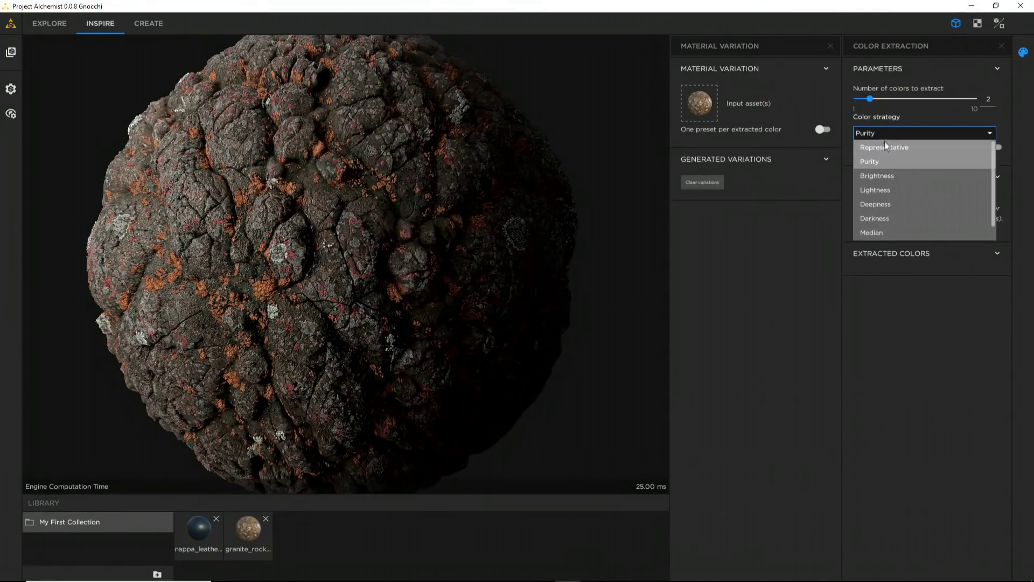
left_click(887, 147)
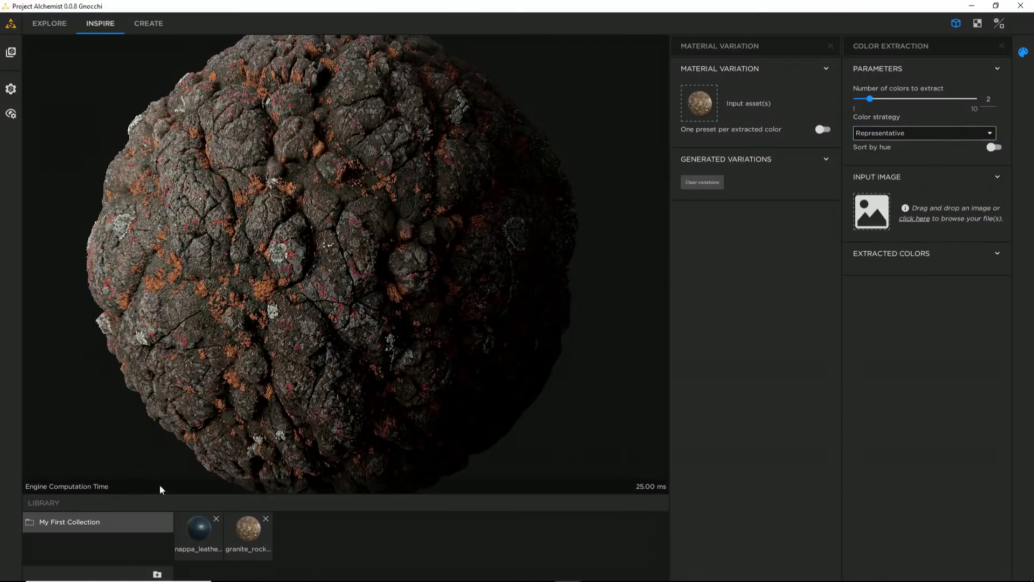
Load the wide sand dunes photo (number 12) from the Grounds Inspiration folder as the input image and preview the generated granite variation
mouse_move(222, 570)
left_click(277, 571)
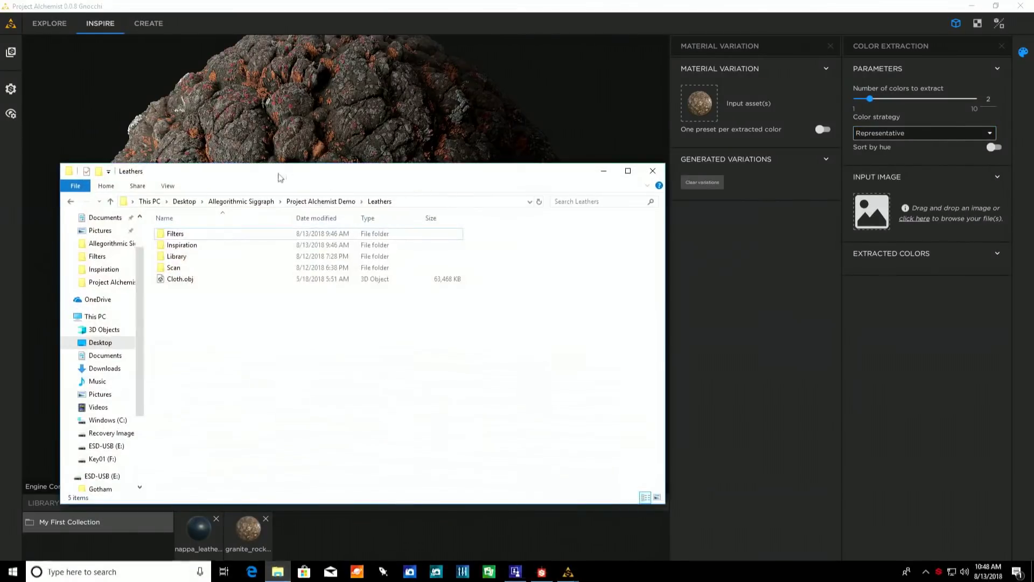
left_click(302, 202)
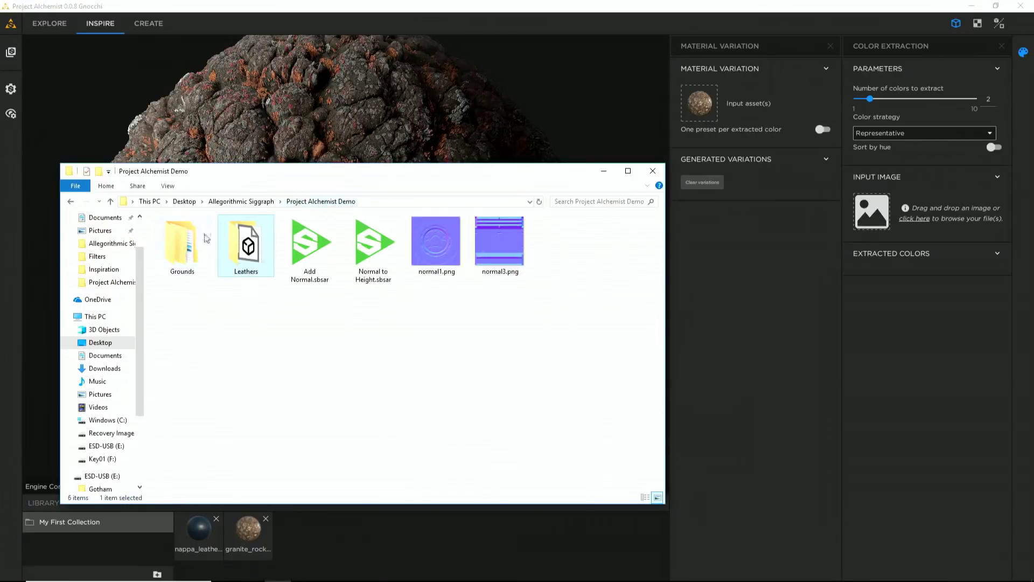
left_click(194, 252)
double_click(194, 252)
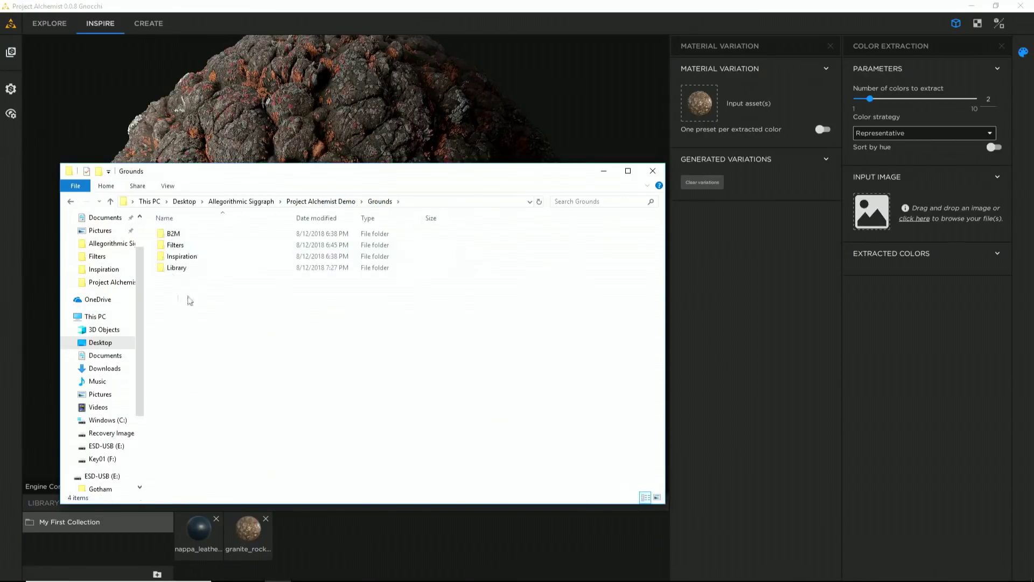
double_click(191, 256)
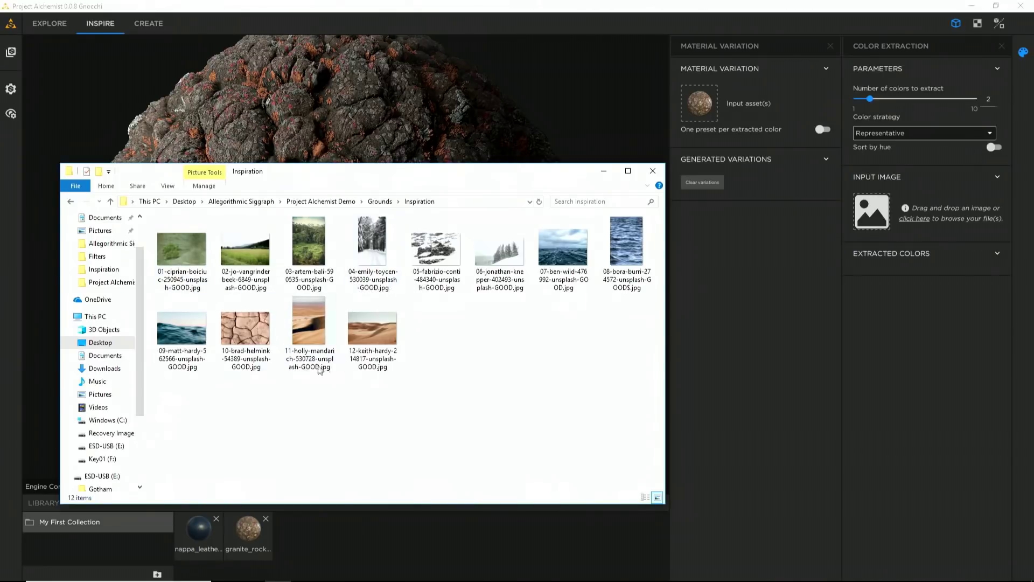
left_click_drag(368, 331, 889, 212)
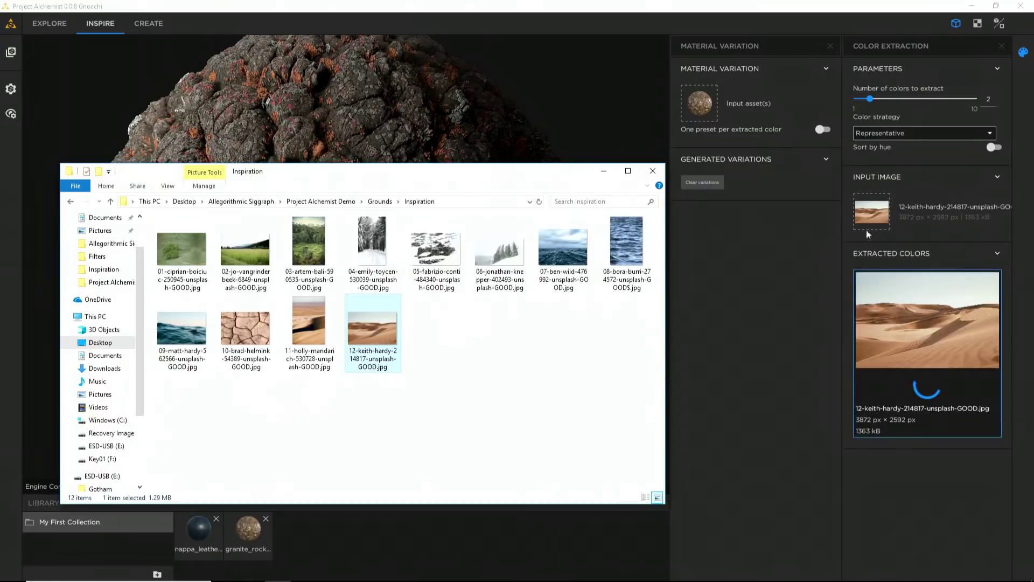
left_click(740, 299)
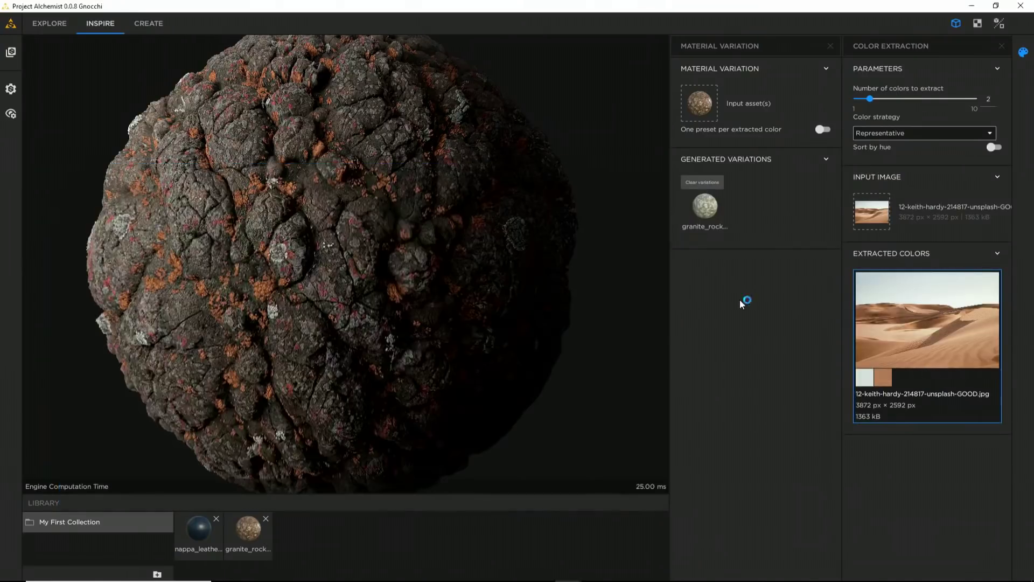
left_click(706, 207)
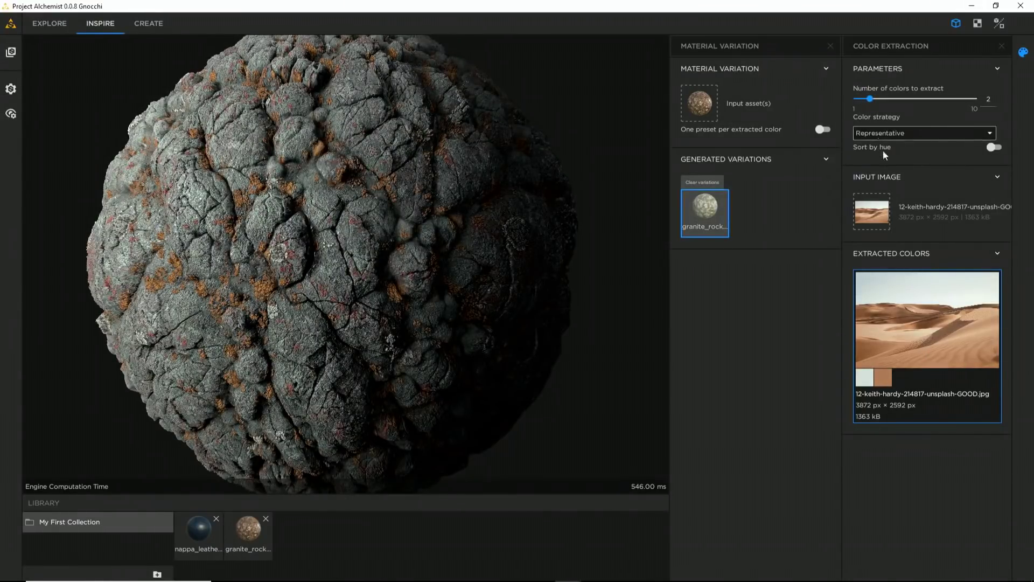
Raise the extracted colors to 4, replace the input image with the green field photo (number 02), and preview the new granite variation
left_click_drag(870, 99, 896, 99)
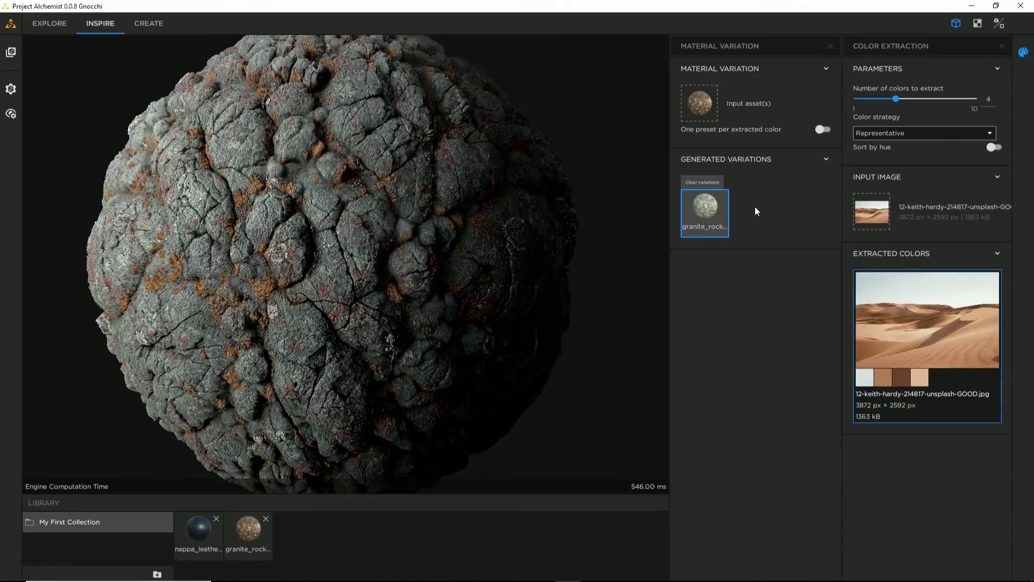
key("alt+Tab")
left_click_drag(245, 262, 877, 219)
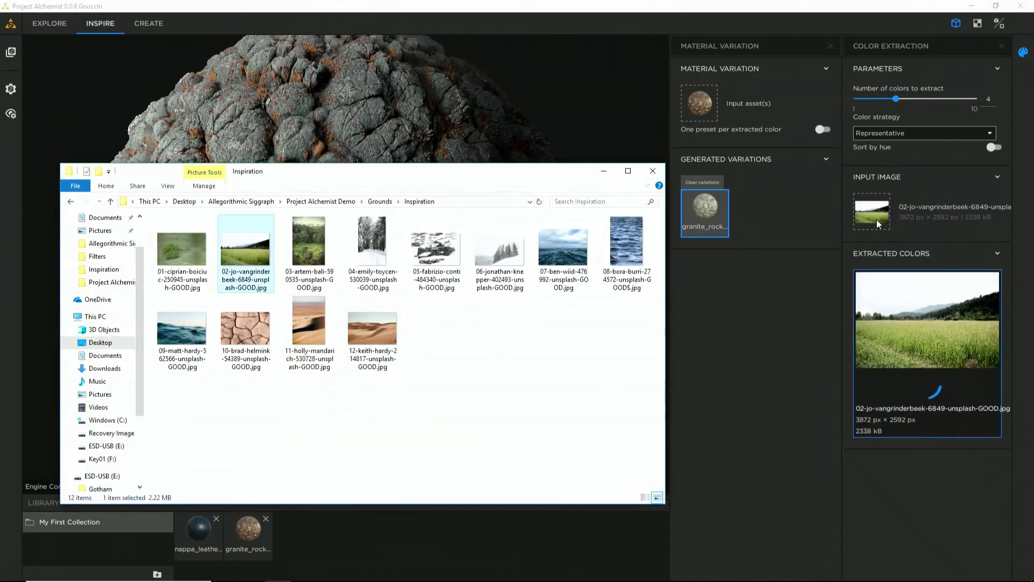
left_click(729, 302)
left_click(708, 207)
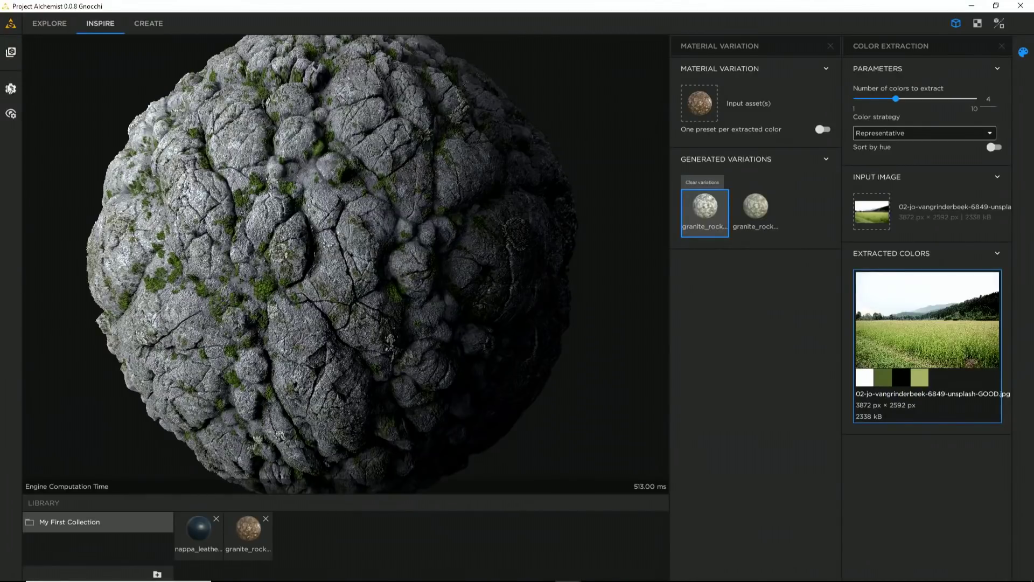
Show the resources library and collapse the Samples and Grounds groups
left_click(11, 52)
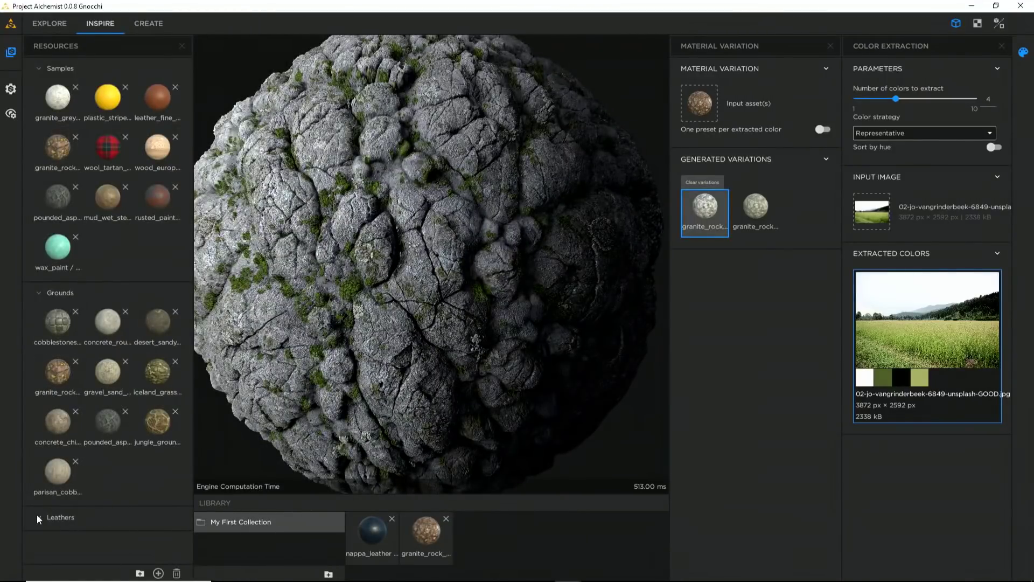
left_click(37, 293)
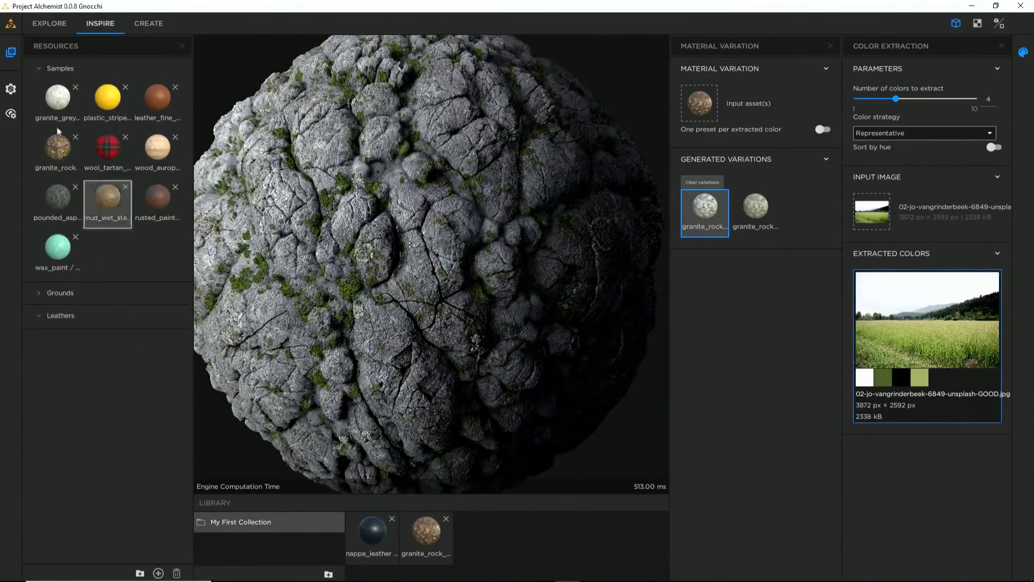
left_click(38, 68)
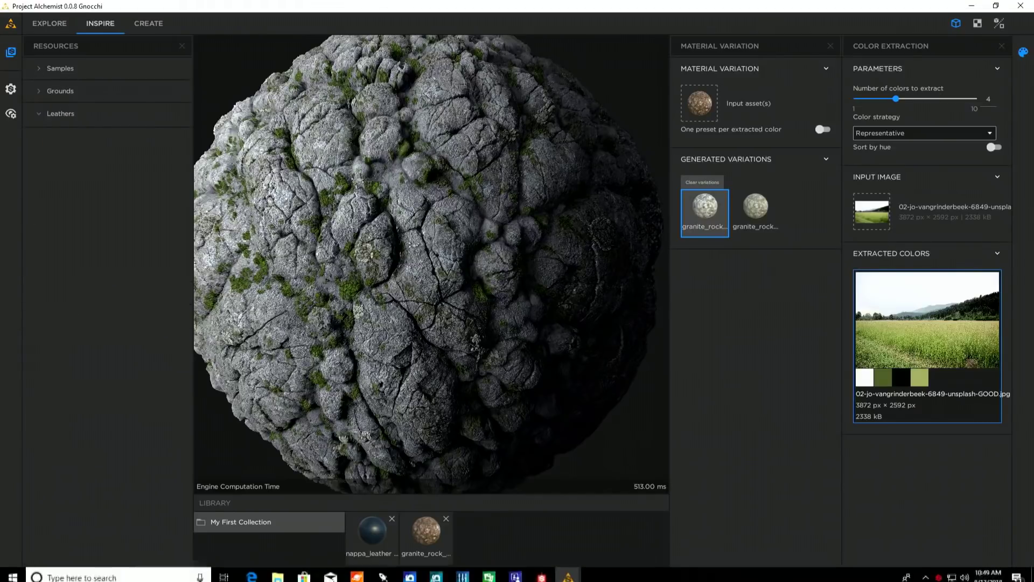
Import all the substance archives from the Project Alchemist Demo Leathers Library folder in File Explorer into the Leathers resource group
left_click(278, 574)
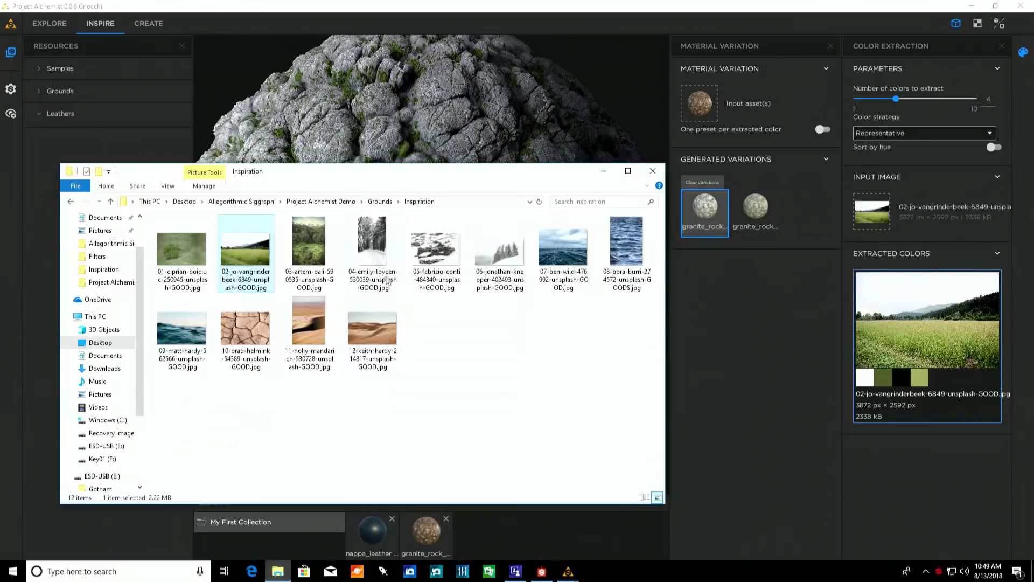
left_click(340, 201)
double_click(237, 259)
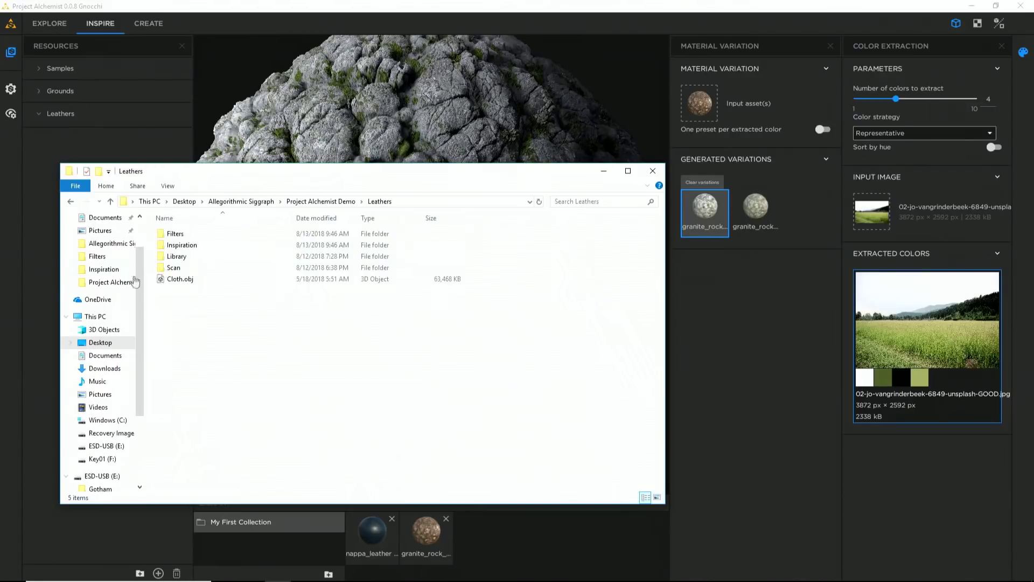
double_click(178, 257)
left_click(195, 236)
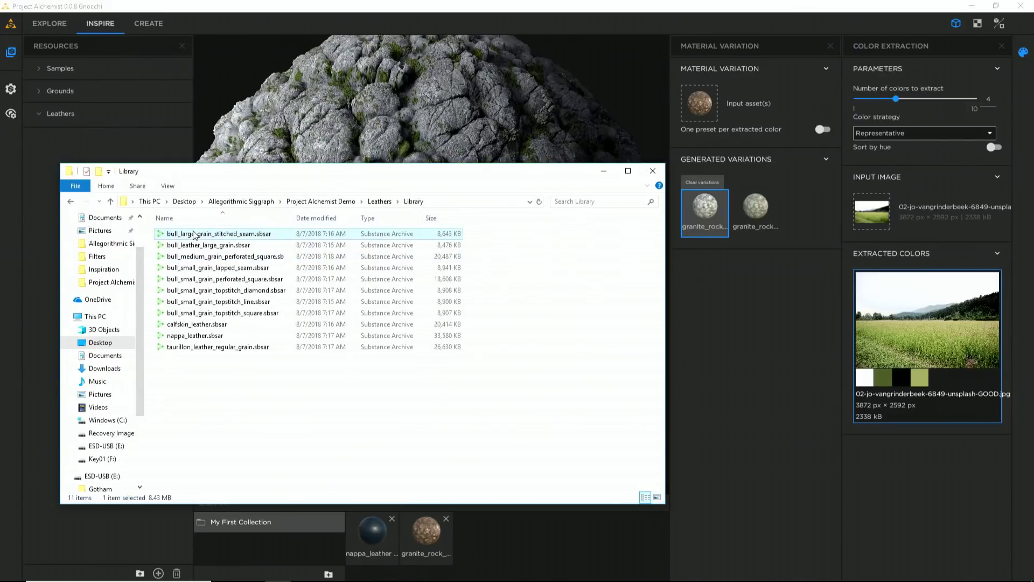
left_click(222, 348, "shift")
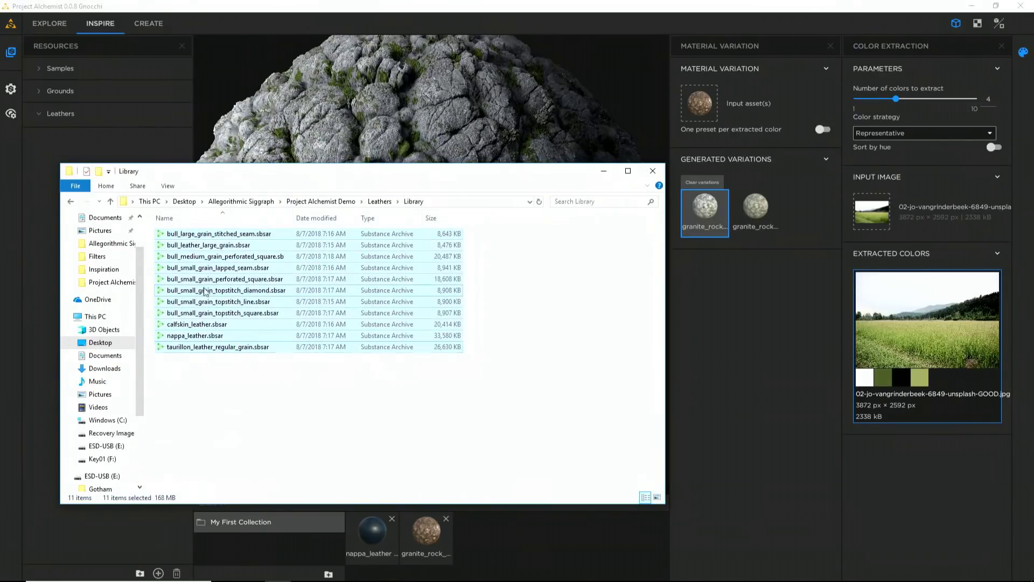
left_click_drag(205, 292, 63, 115)
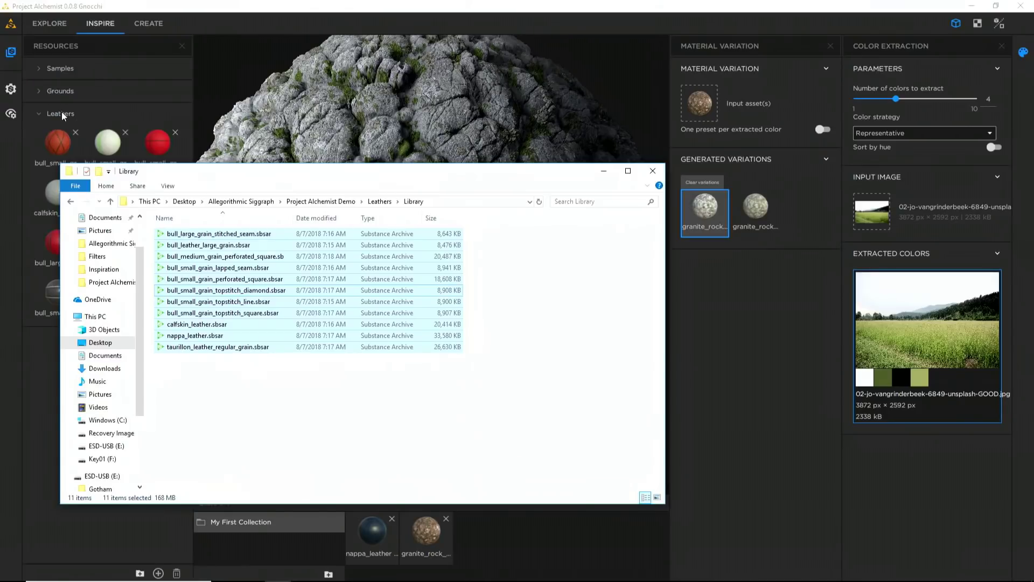
left_click(63, 115)
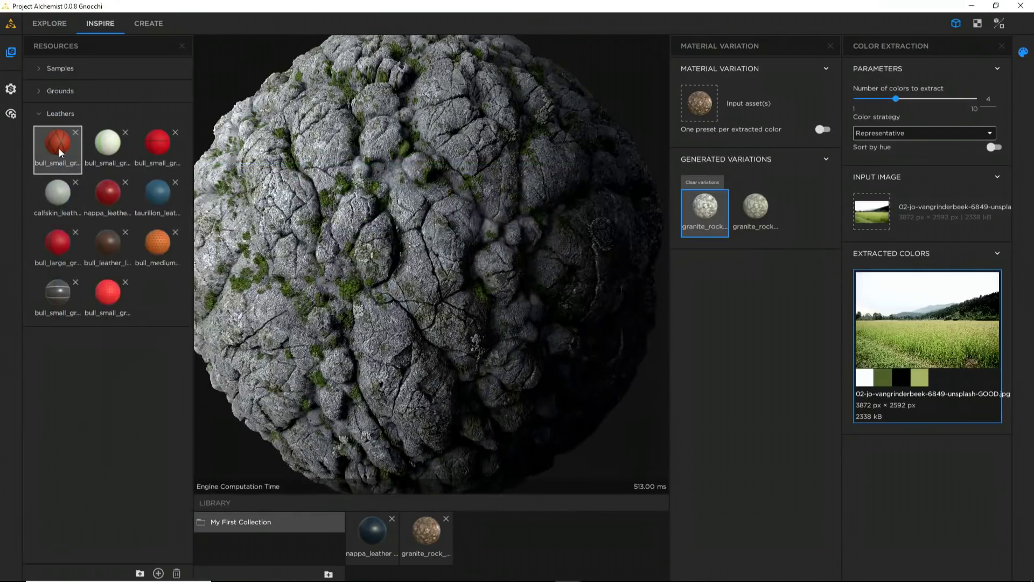
In the Explore workspace, load the red-brown bull small grain topstitch diamond leather from the Leathers group onto the sphere
left_click(50, 23)
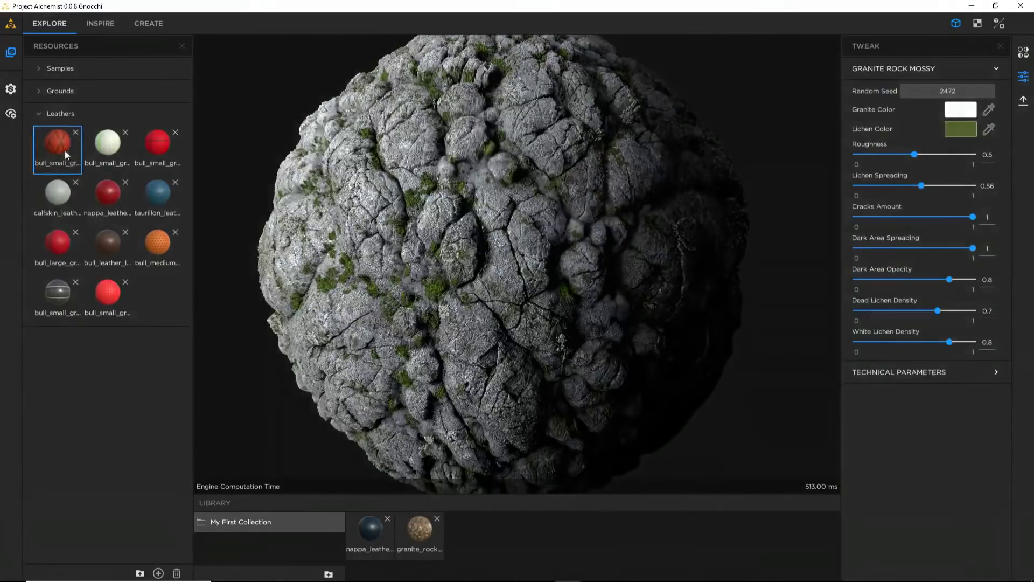
left_click(65, 150)
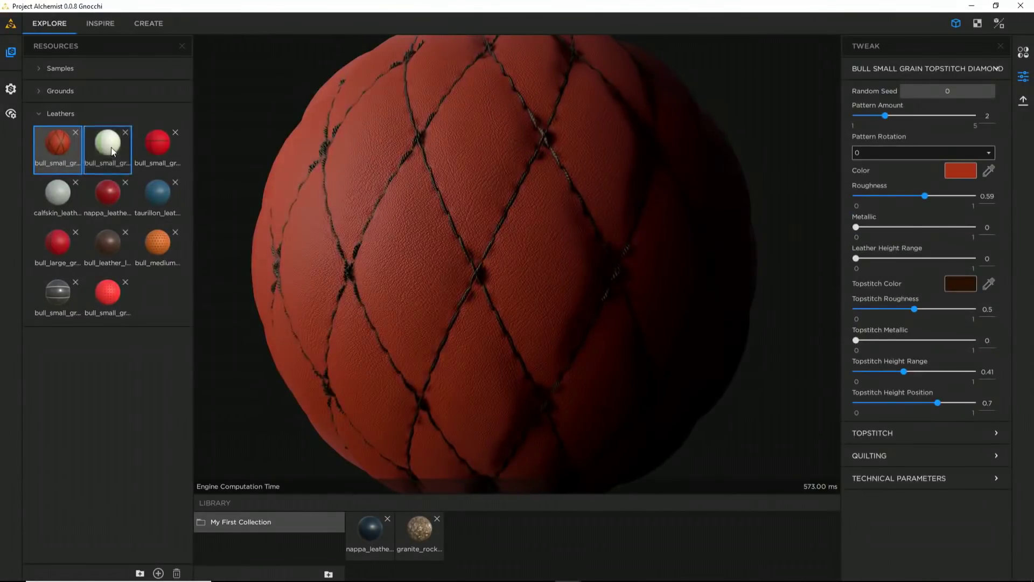
left_click(111, 147)
left_click(43, 141)
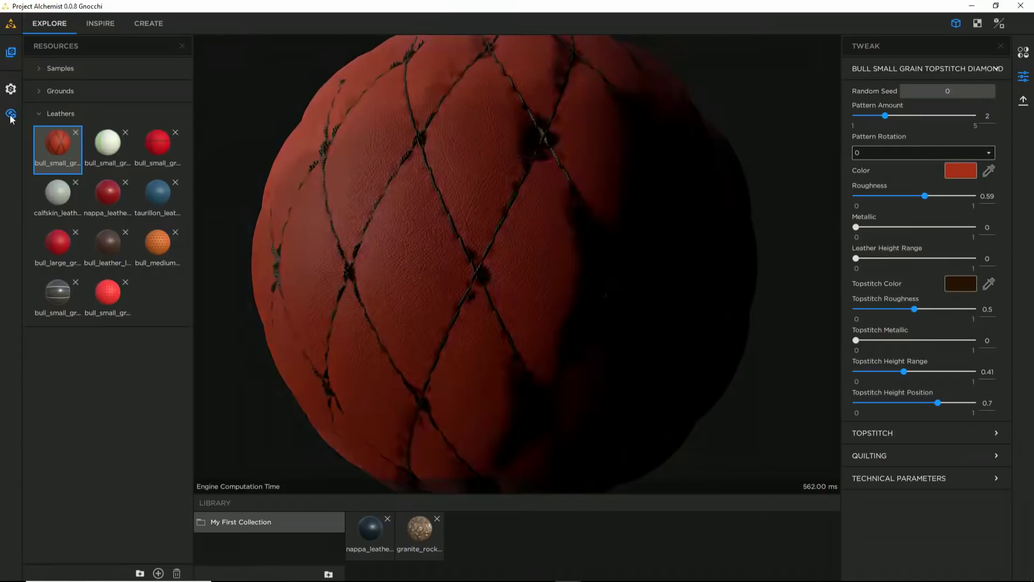
Reduce the shader's displacement amplitude, and check the red topstitch square leather before reloading the topstitch diamond leather
left_click(11, 113)
scroll(130, 409, "down", 3)
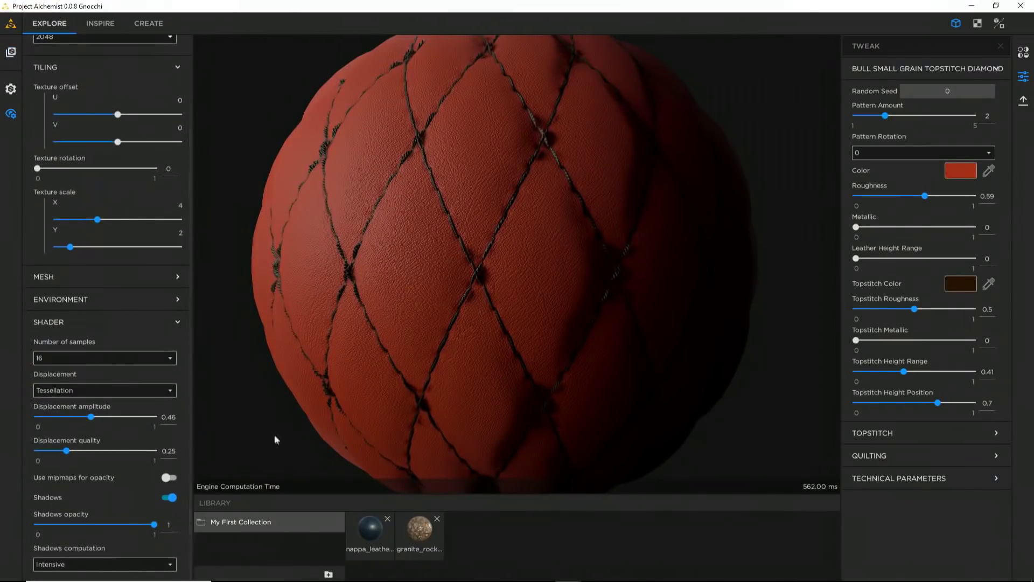
left_click_drag(91, 418, 60, 420)
left_click(9, 57)
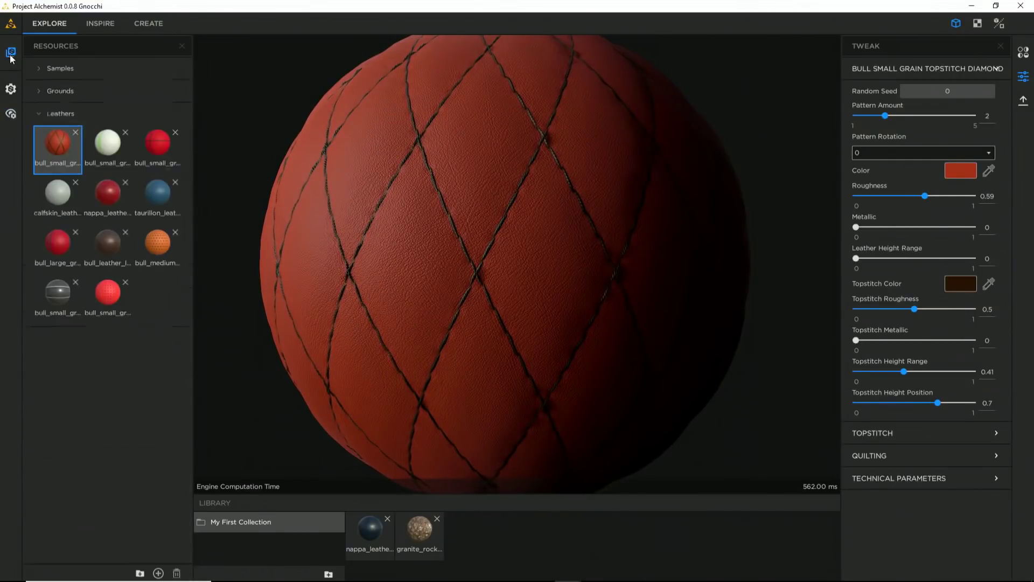
left_click(156, 145)
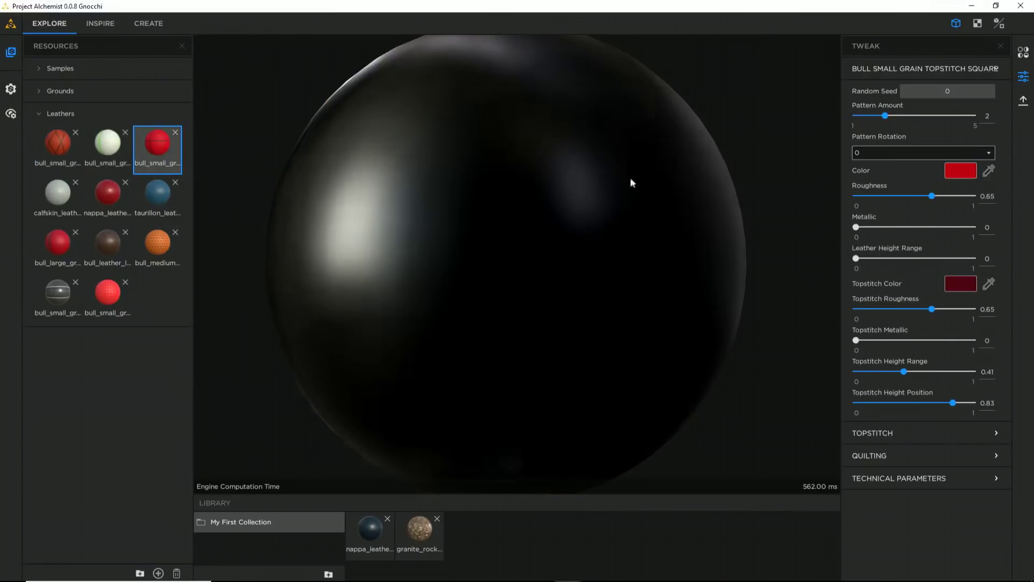
left_click(52, 143)
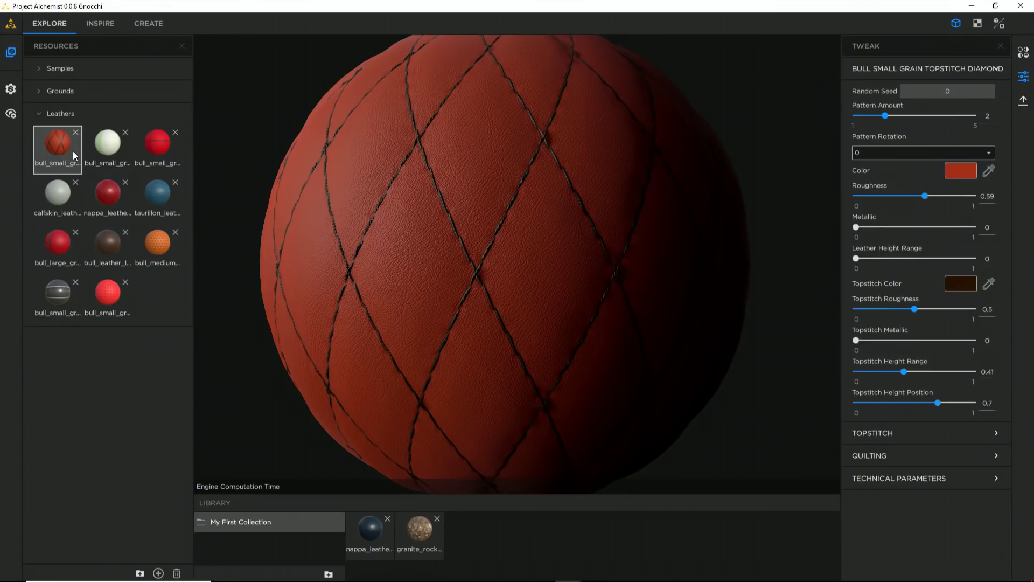
In the Inspire workspace, set the topstitch diamond leather as the variation input and clear the generated variations
left_click(103, 25)
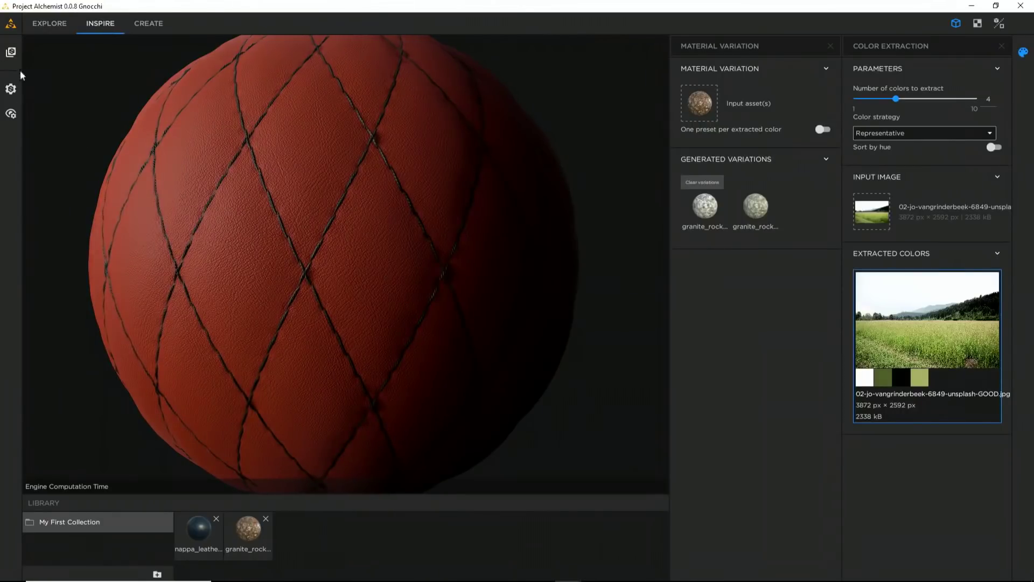
left_click(11, 52)
left_click_drag(63, 159, 701, 103)
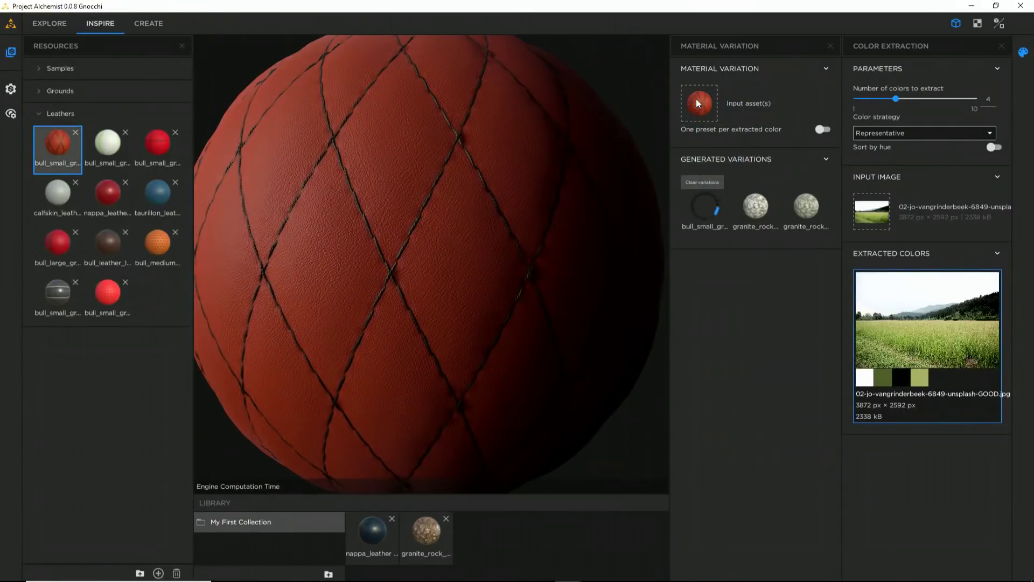
left_click(680, 183)
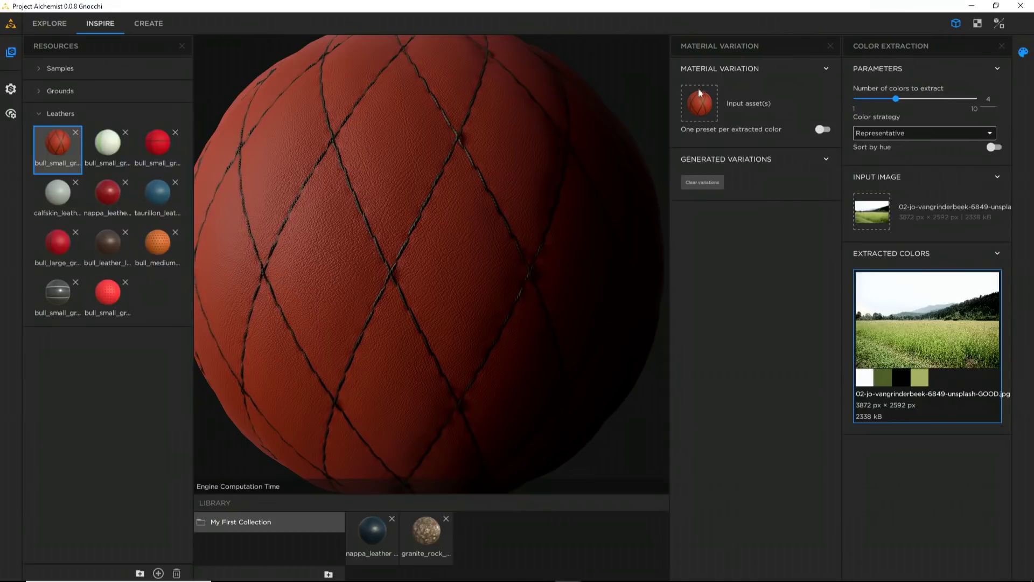
Hide the resources library and bring up the Project Alchemist Demo folder in File Explorer
left_click(11, 52)
mouse_move(416, 579)
left_click(277, 571)
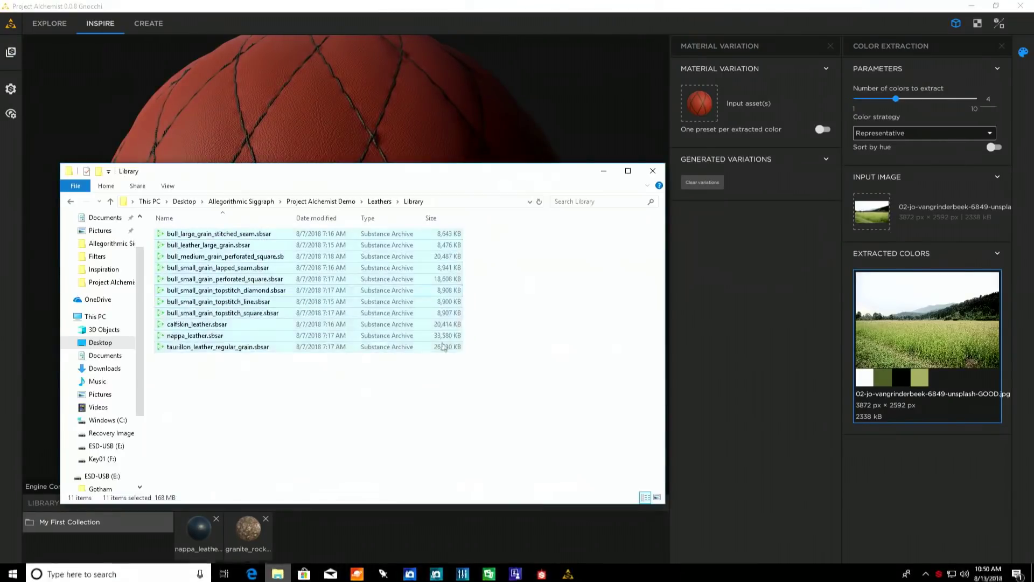
left_click(320, 202)
double_click(189, 251)
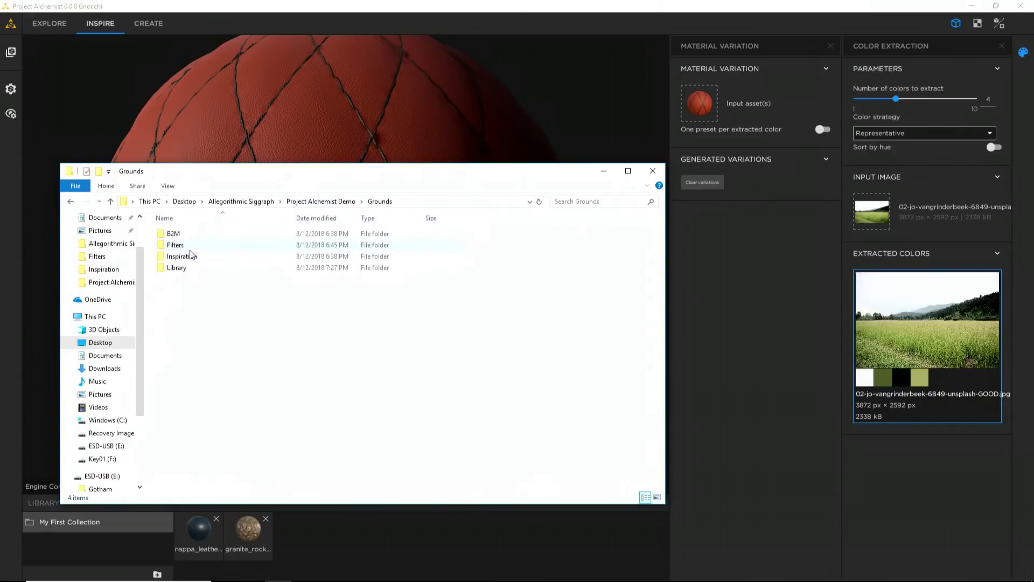
double_click(186, 257)
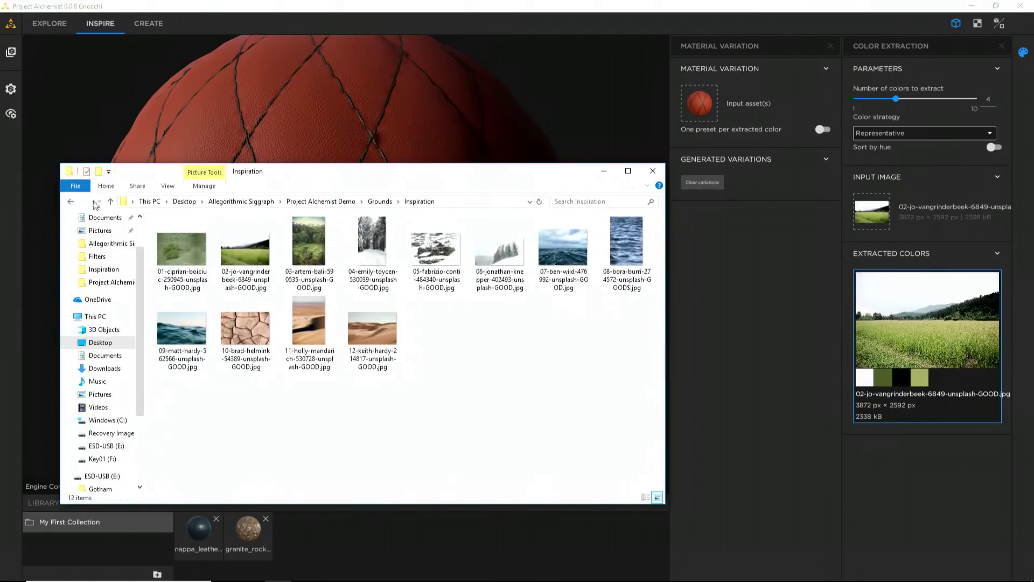
double_click(70, 201)
Open the Inspiration folder inside Leathers and set the number of colors to extract to 2
double_click(246, 247)
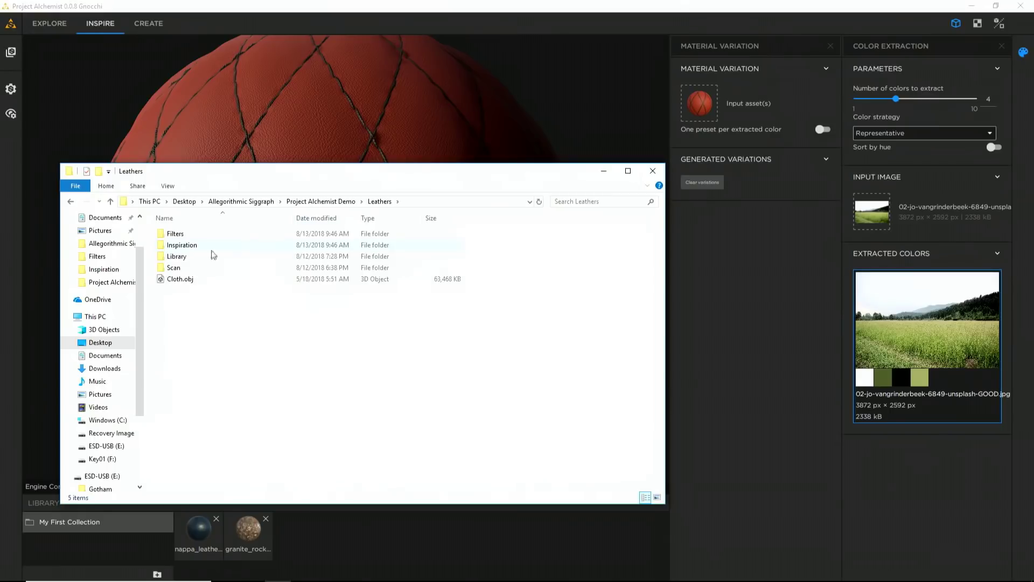
double_click(196, 245)
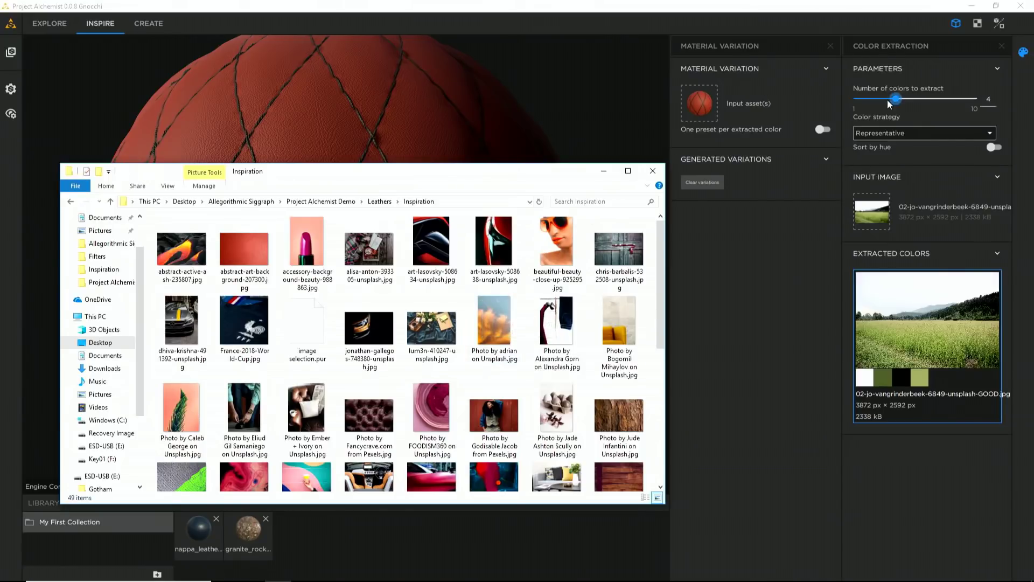
left_click_drag(888, 99, 873, 99)
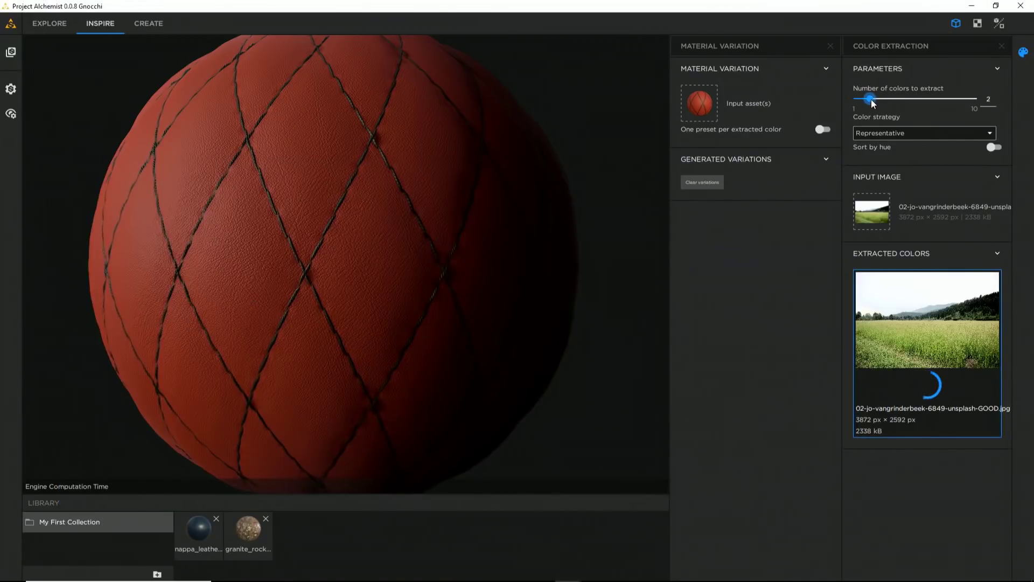
key("alt+Tab")
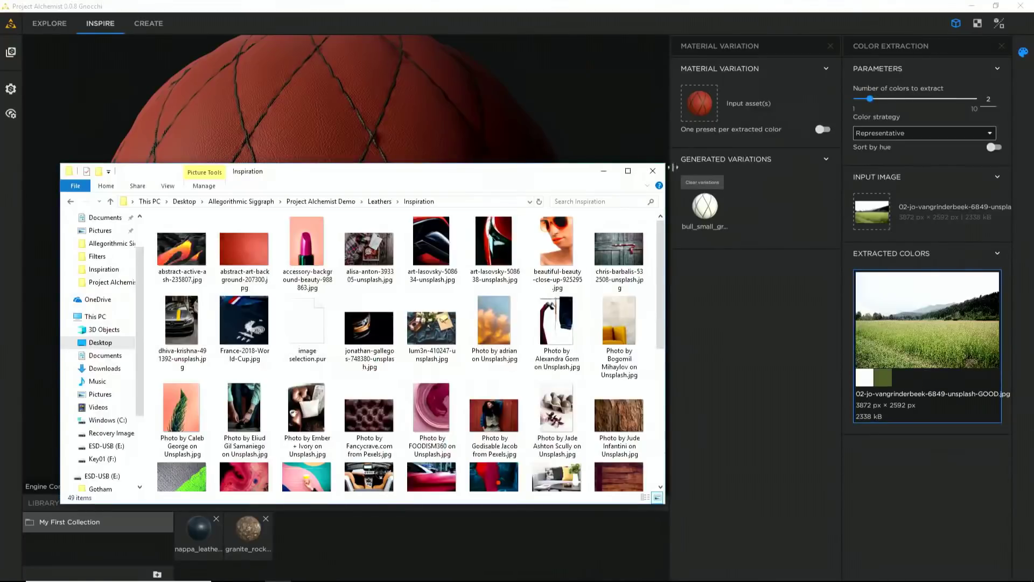
left_click(315, 19)
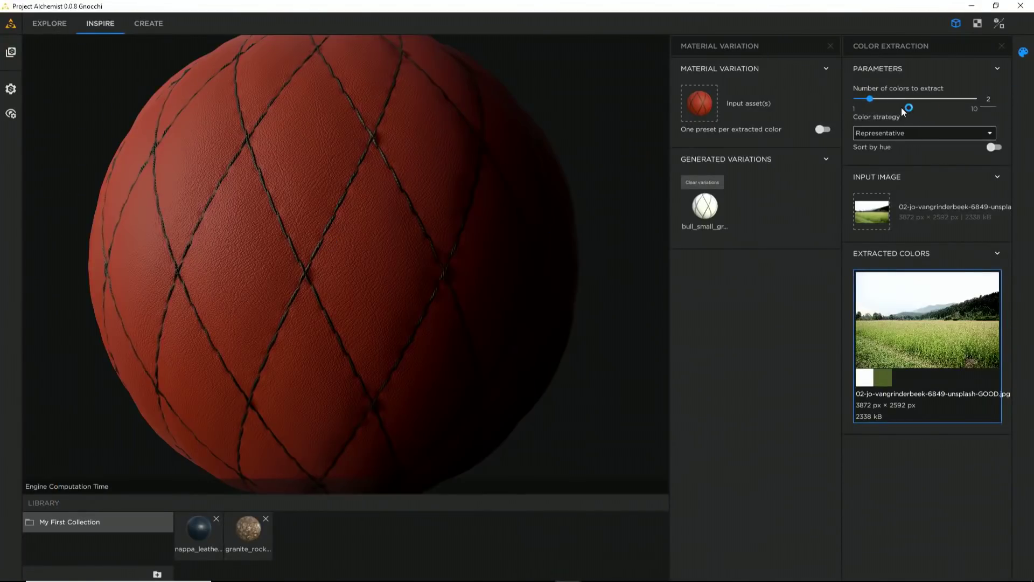
Load the lava photo abstract-active-ash-235807.jpg from the Inspiration folder as the input image and preview the generated leather variation
key("alt+Tab")
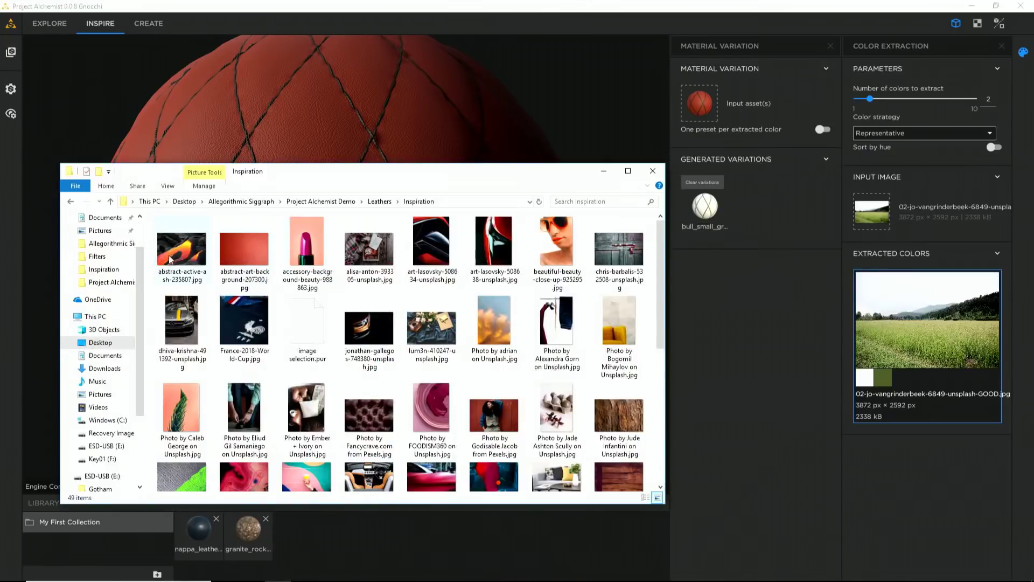
left_click_drag(175, 256, 889, 219)
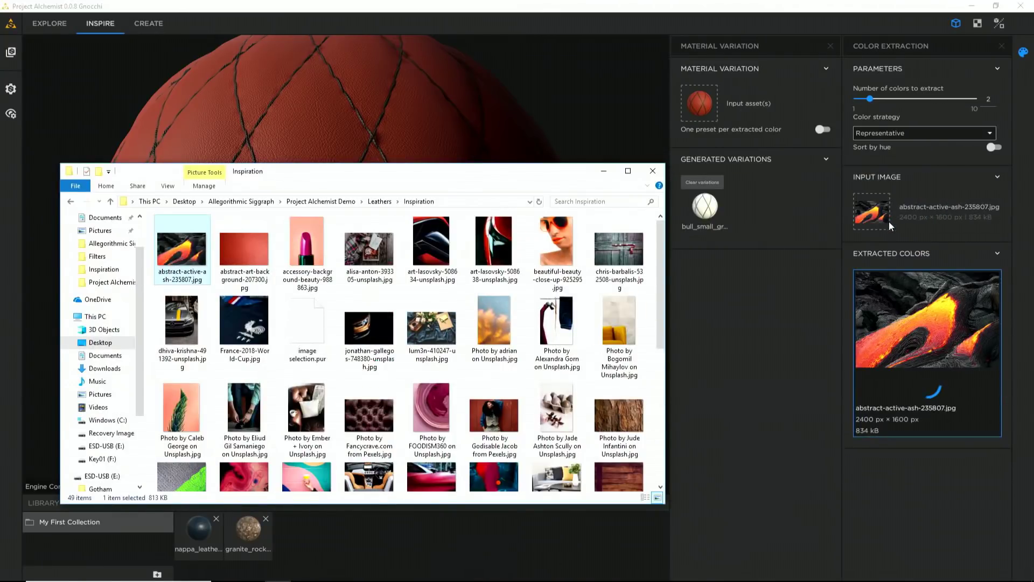
left_click(710, 219)
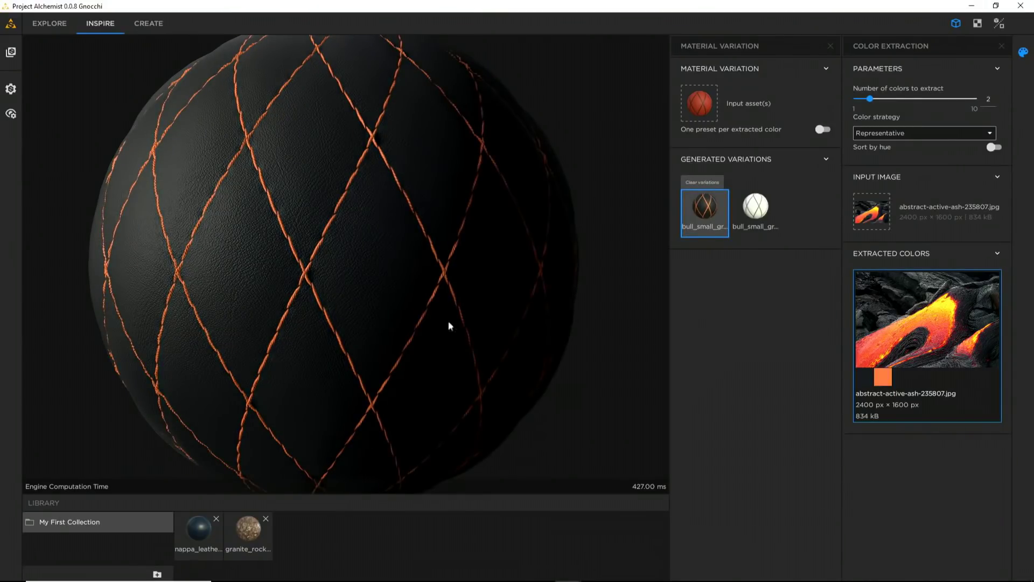
Replace the input image with the lipstick photo accessory-background-beauty-988863.jpg and preview the new leather variation
key("alt+Tab")
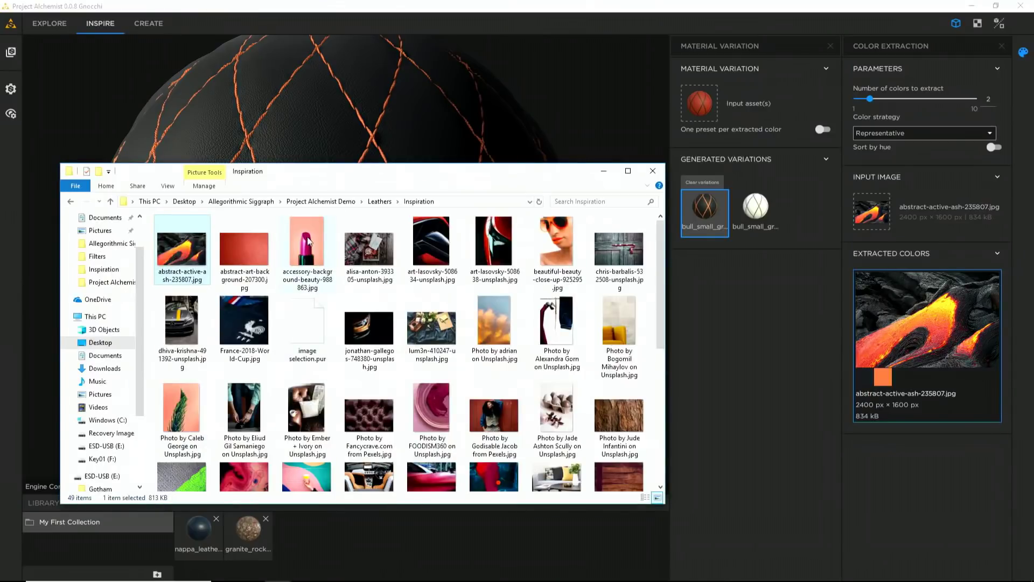
left_click_drag(308, 248, 878, 210)
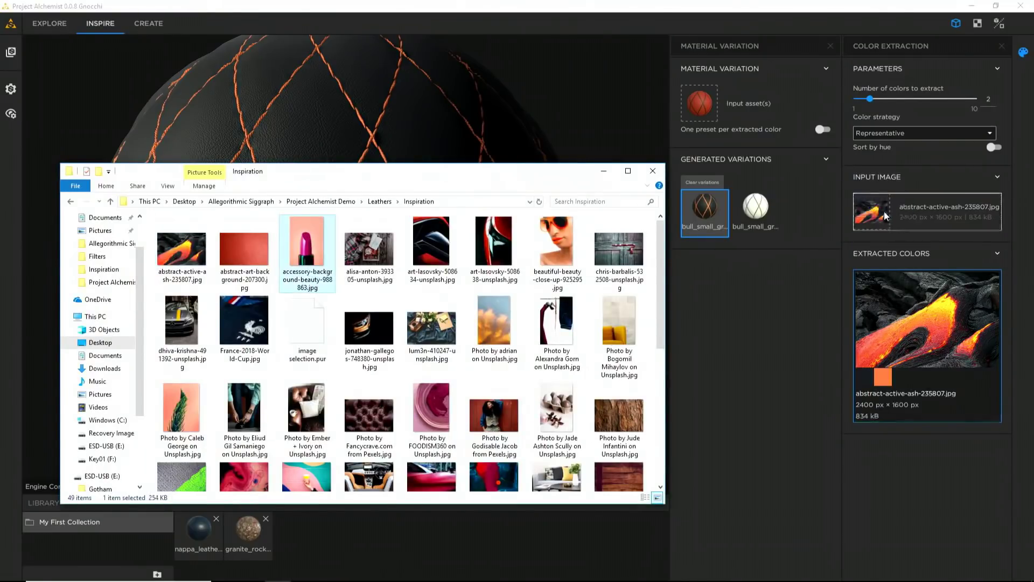
left_click(708, 214)
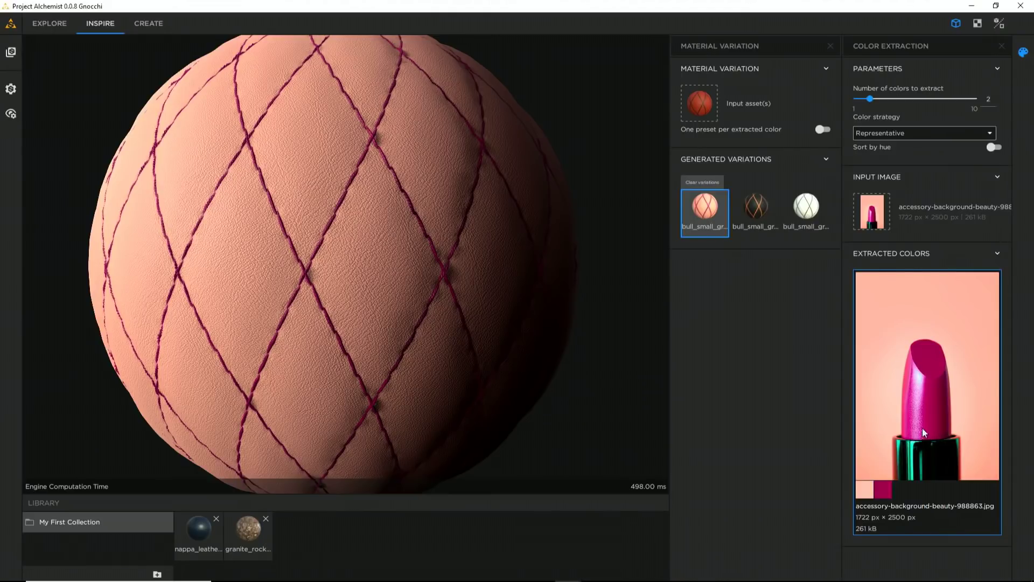
Change the color extraction strategy to Deepness for the lipstick photo
left_click(909, 137)
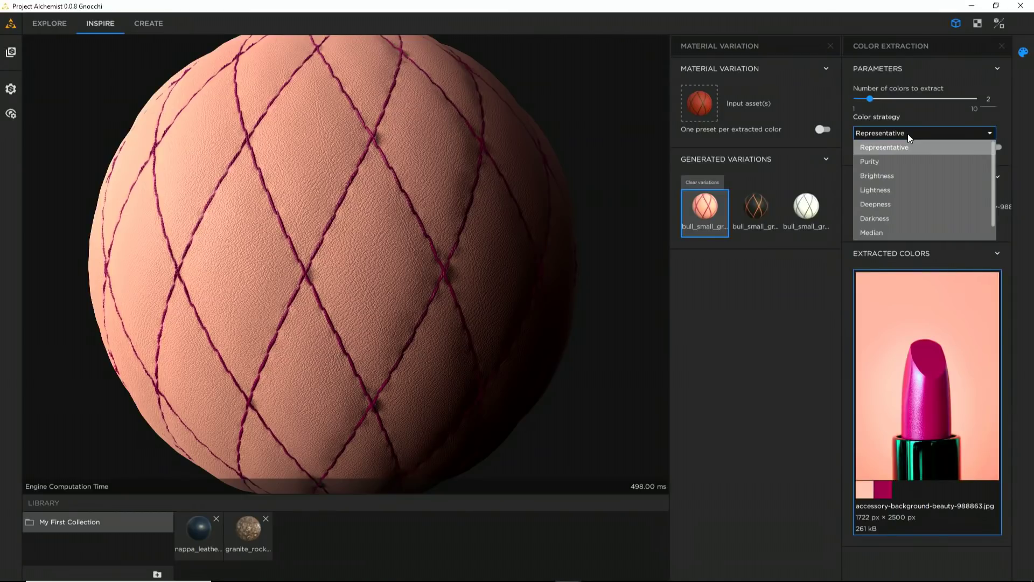
left_click(881, 204)
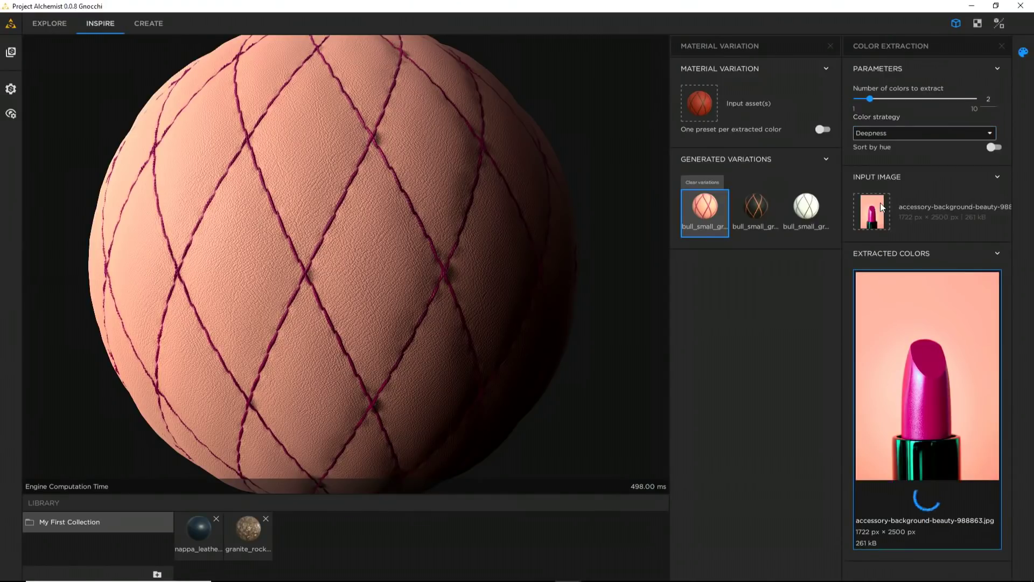
Preview the newest generated leather variation and create a new library named Leathers
left_click(713, 210)
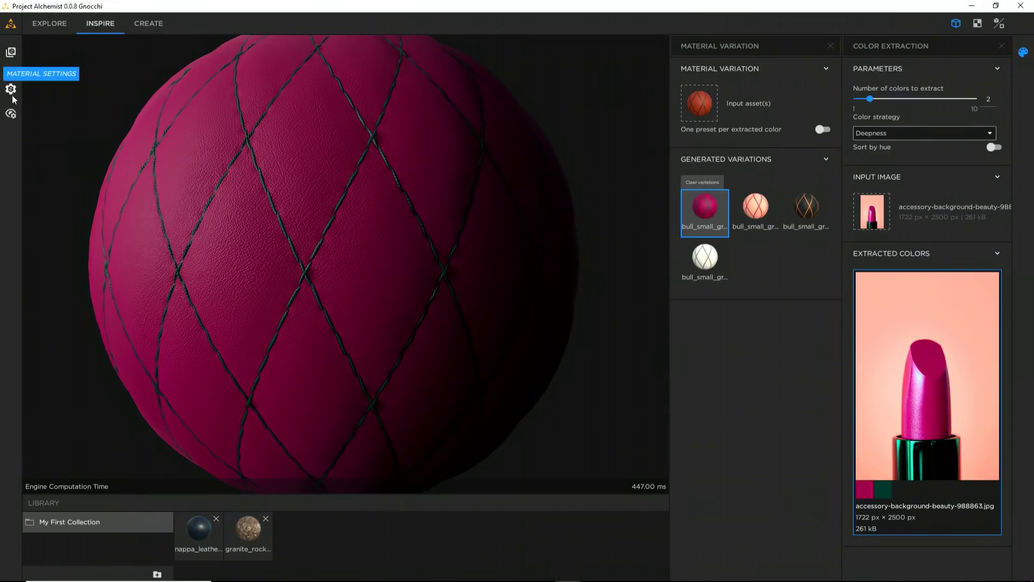
left_click(10, 53)
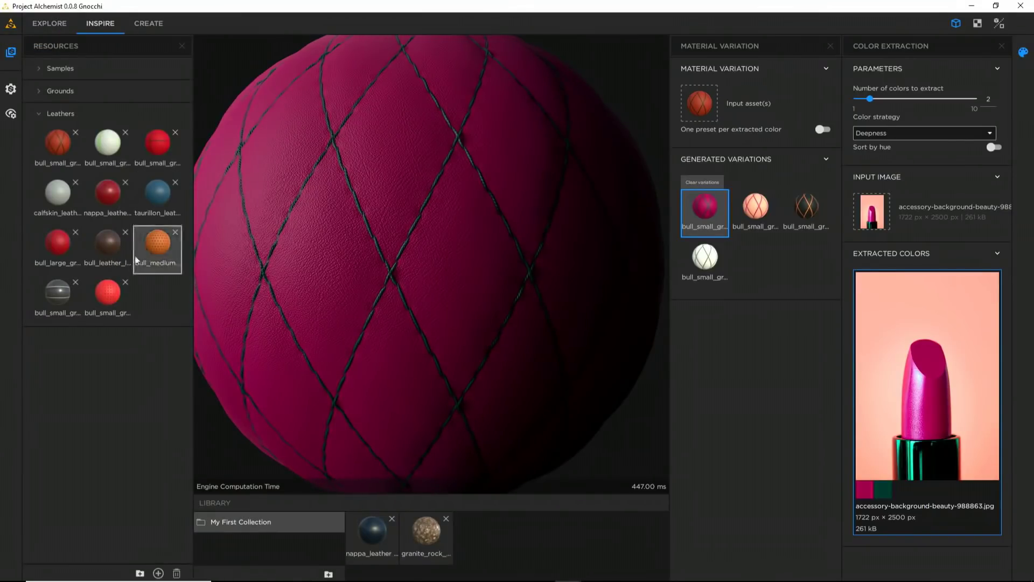
left_click(328, 574)
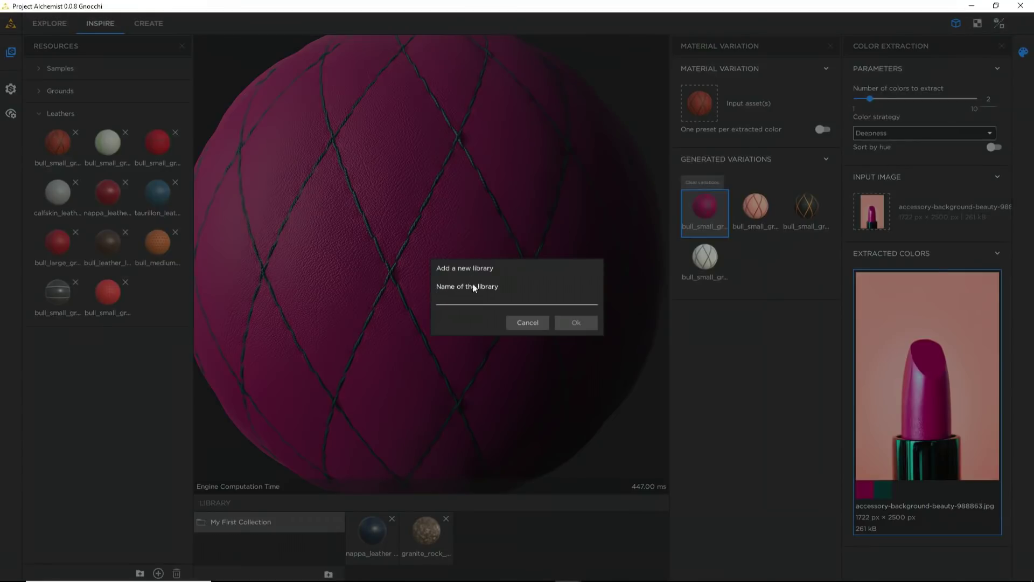
type("Leathers")
left_click(576, 322)
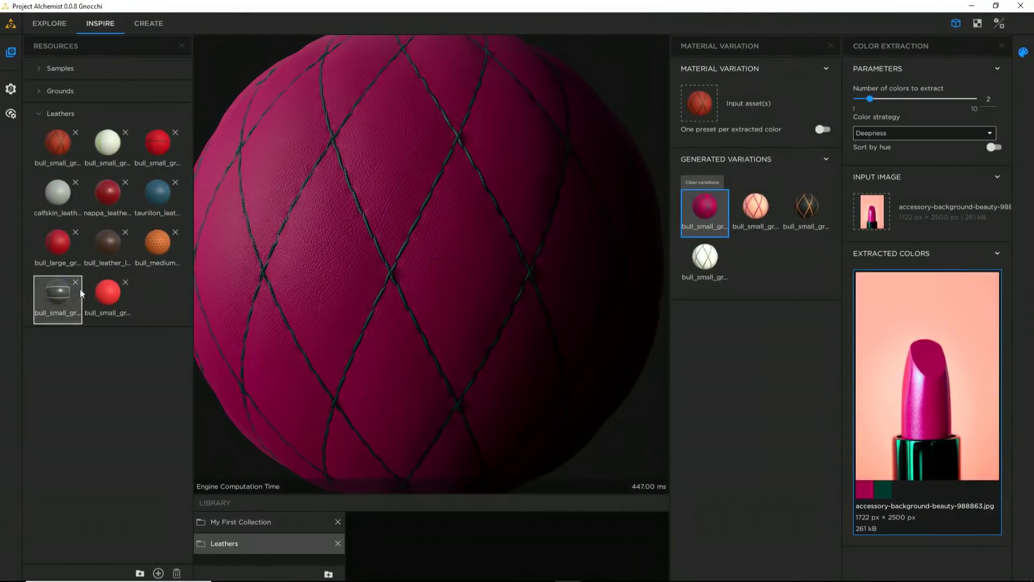
Add the orange diamond-stitched, red stitched and white stitched bull leathers from the Leathers resources to the Leathers library
left_click_drag(58, 142, 408, 532)
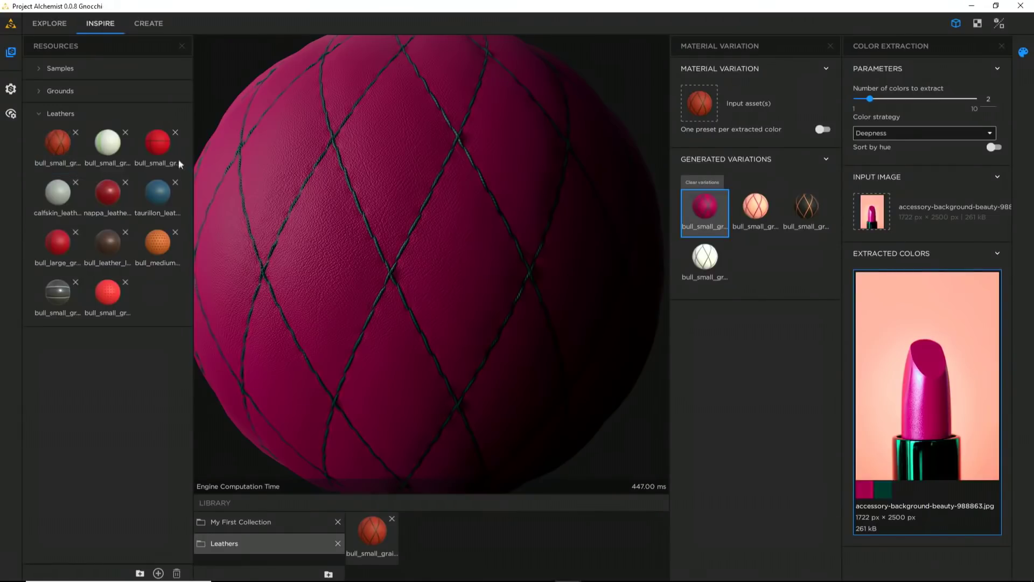
left_click_drag(158, 143, 439, 531)
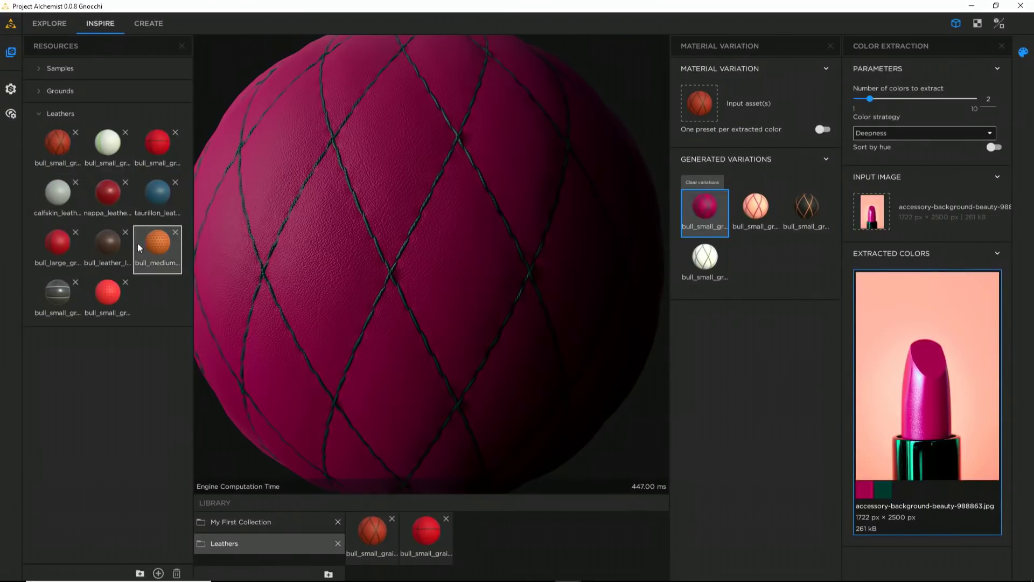
left_click_drag(108, 142, 477, 530)
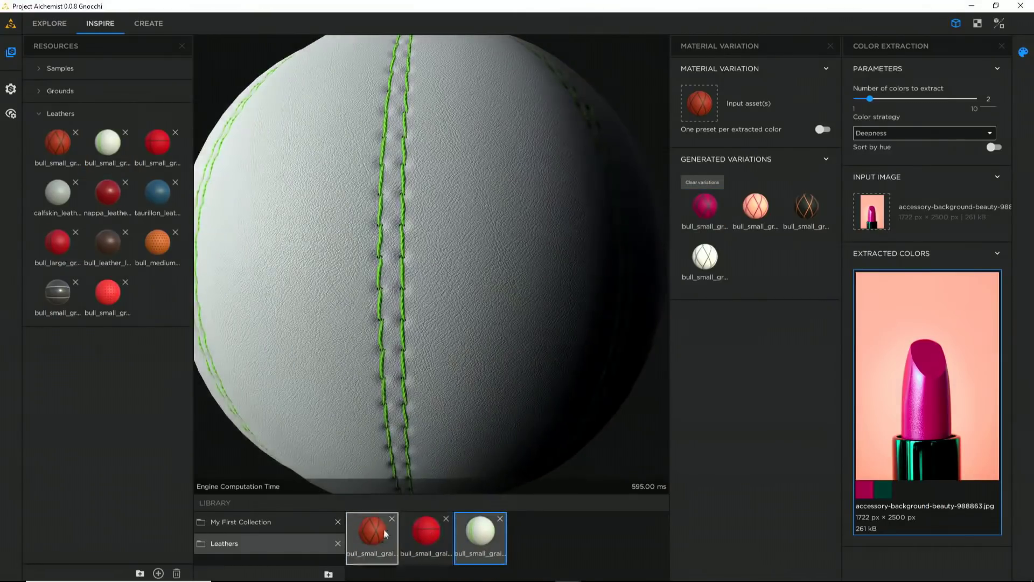
Use the whole Leathers library as the material variation input and preview the leather variations generated from the lipstick photo
left_click(370, 532)
left_click_drag(369, 531, 703, 104)
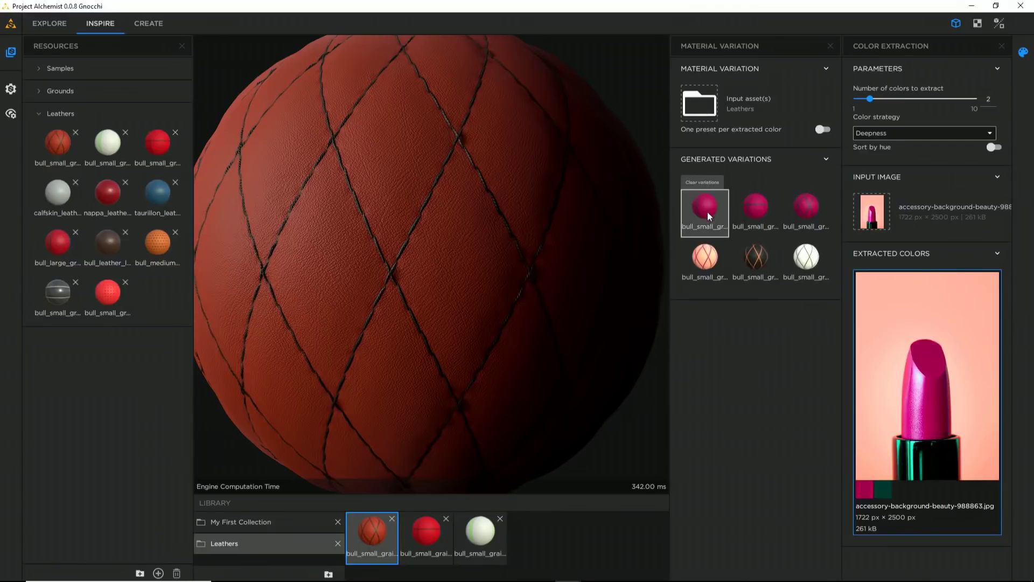
left_click(709, 211)
left_click(763, 210)
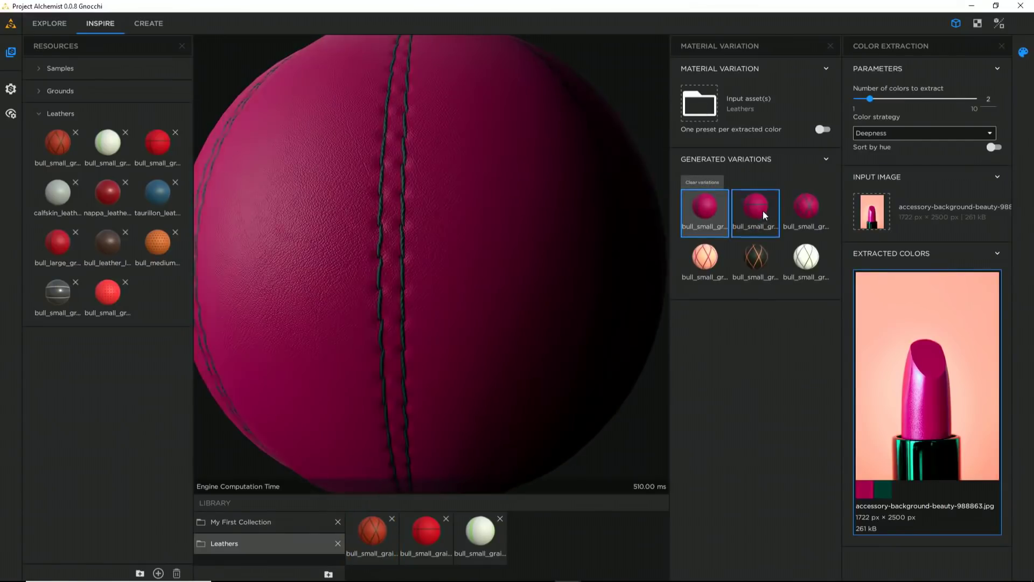
left_click(800, 209)
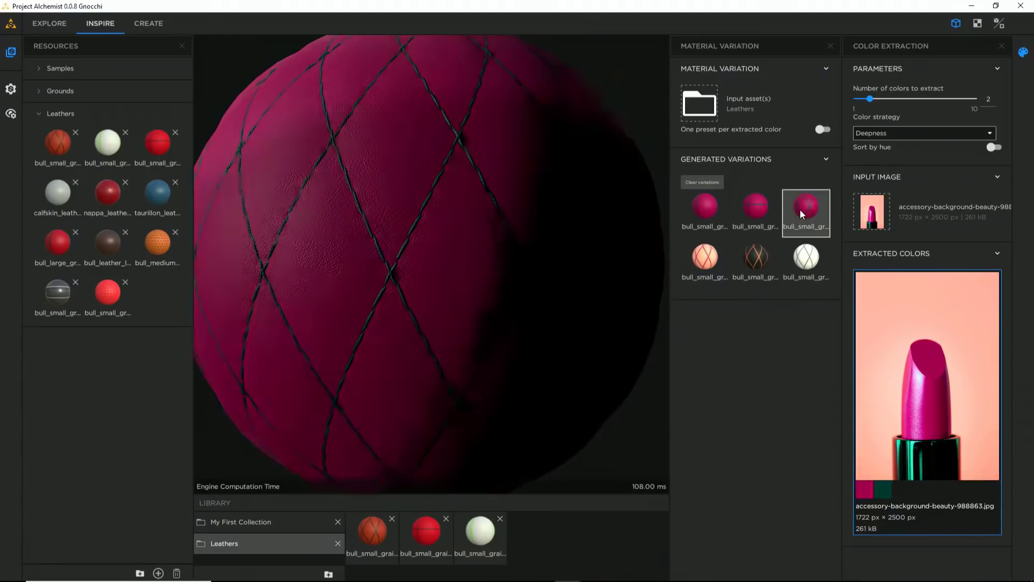
left_click(700, 208)
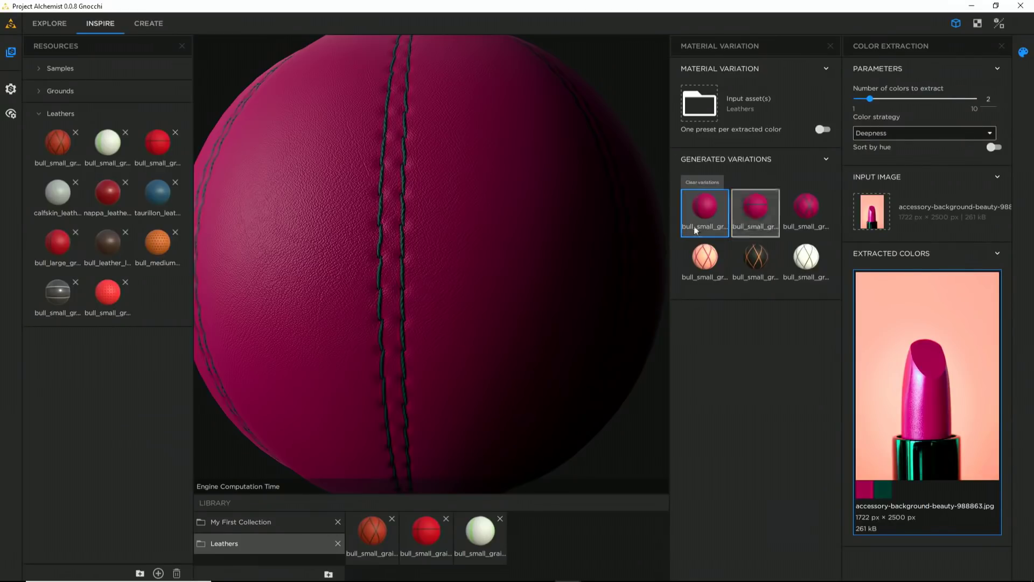
Switch to the Create workspace and view R0003100 Panorama-04-4K.tif from the Grounds B2M folder in File Explorer
left_click(39, 115)
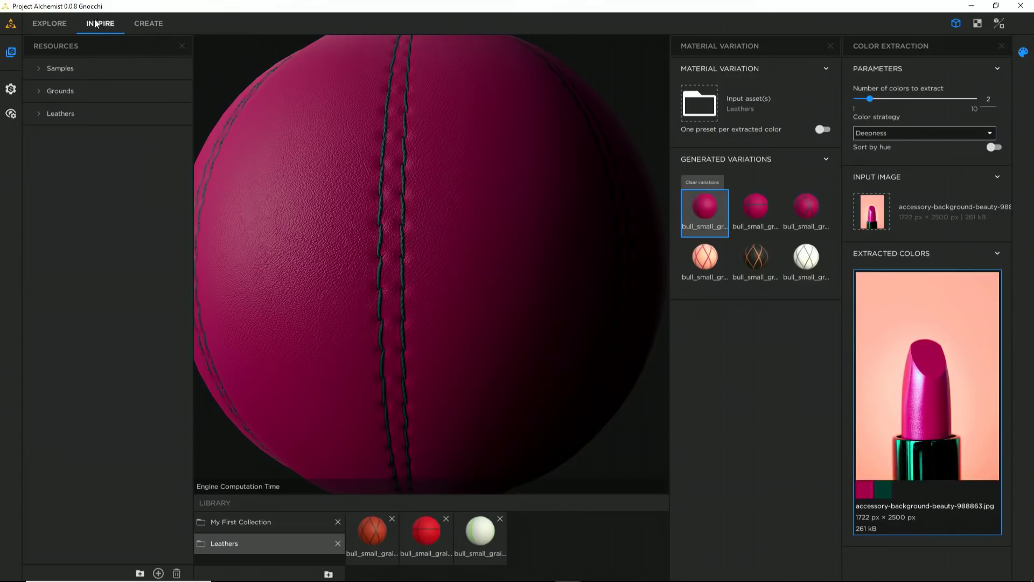
left_click(143, 27)
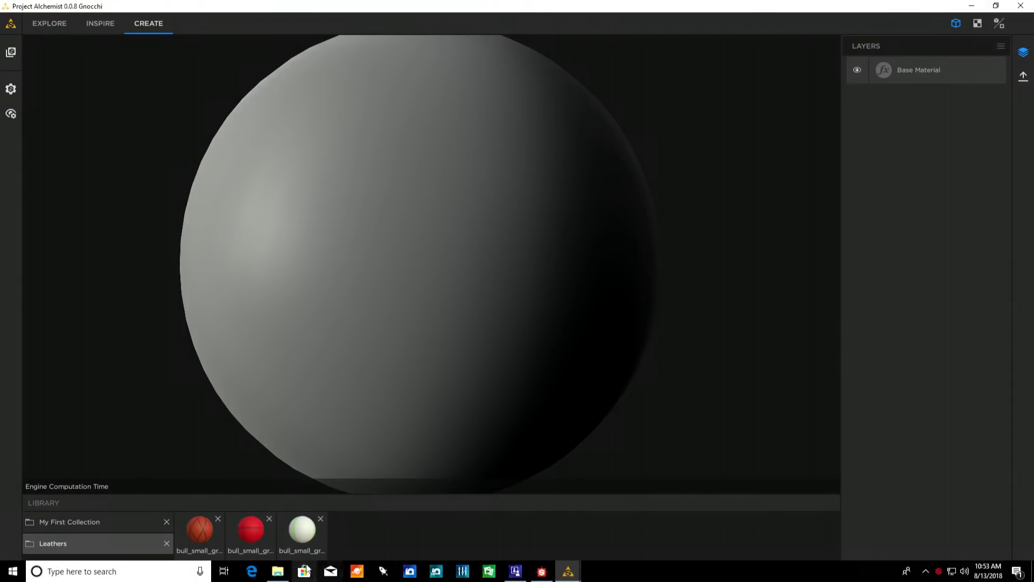
left_click(278, 572)
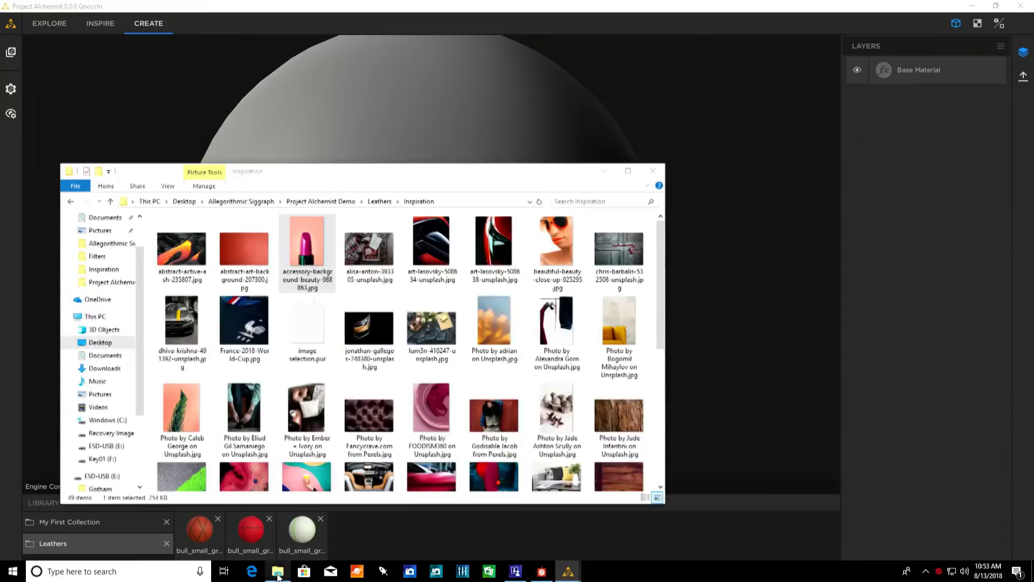
left_click(338, 201)
double_click(182, 244)
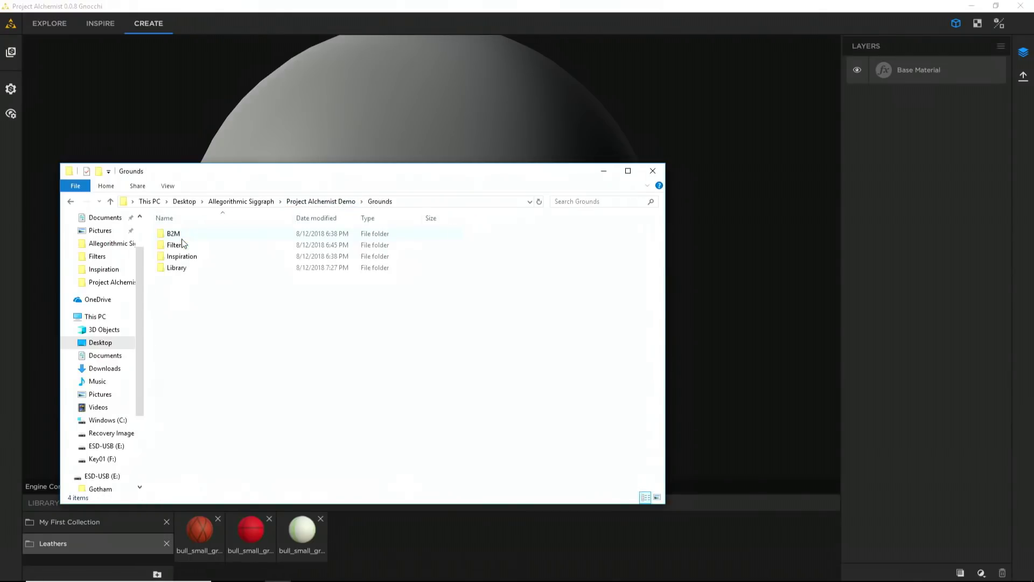
double_click(173, 234)
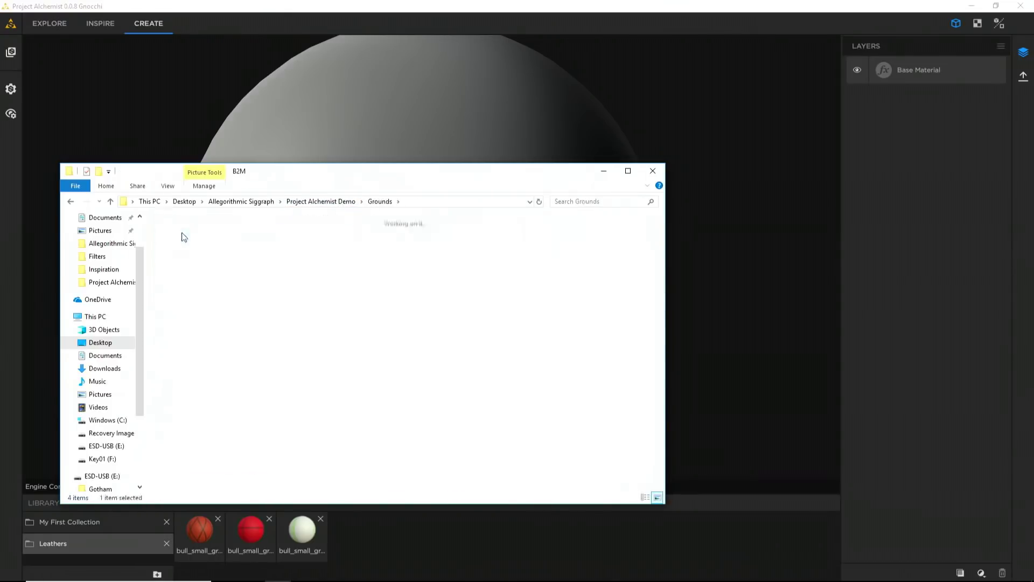
double_click(246, 240)
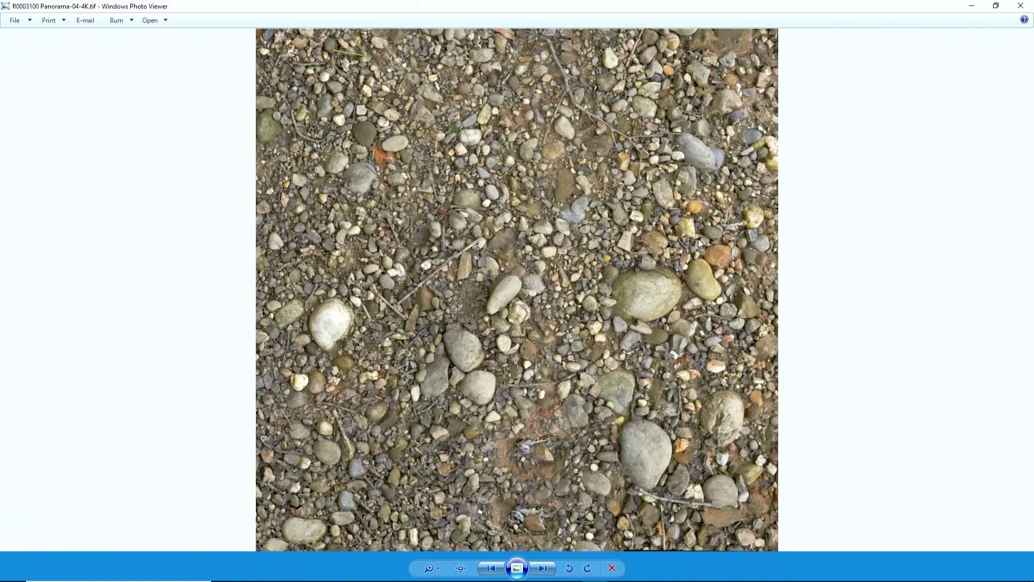
left_click(1023, 10)
Set the viewer's preview mesh to Plane and its lighting environment to Panorama
left_click(11, 115)
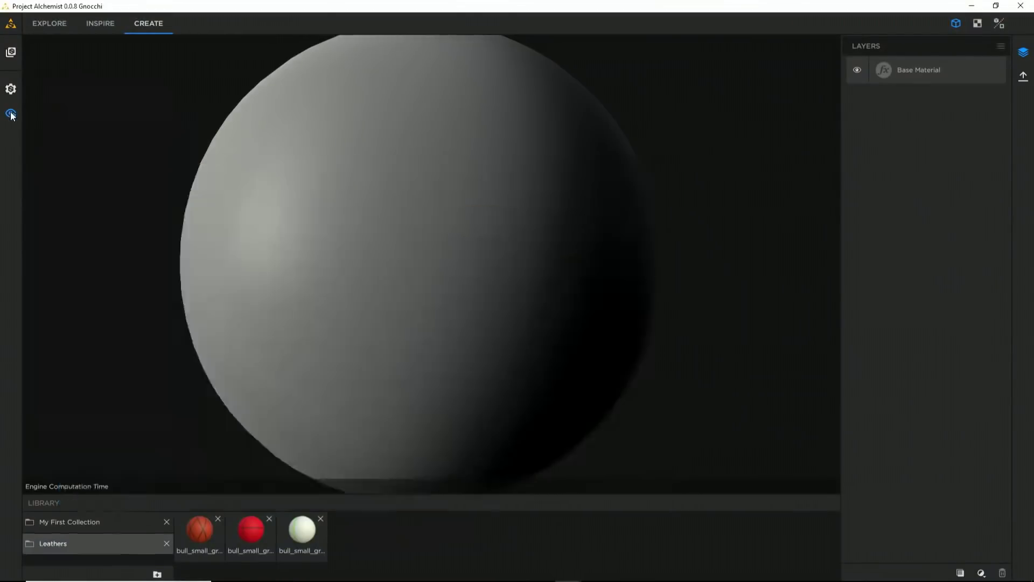
left_click(11, 114)
left_click(48, 345)
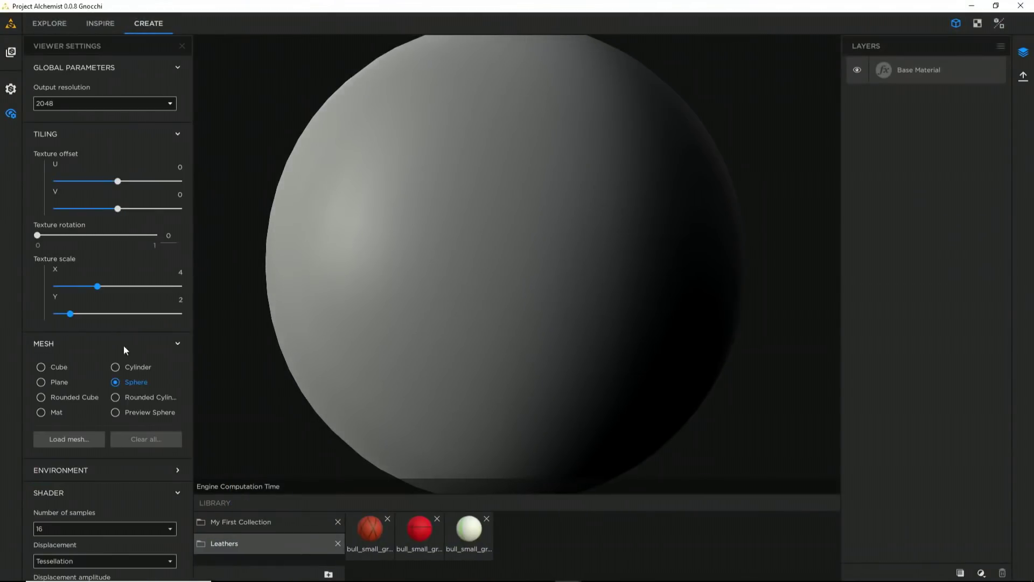
left_click(52, 384)
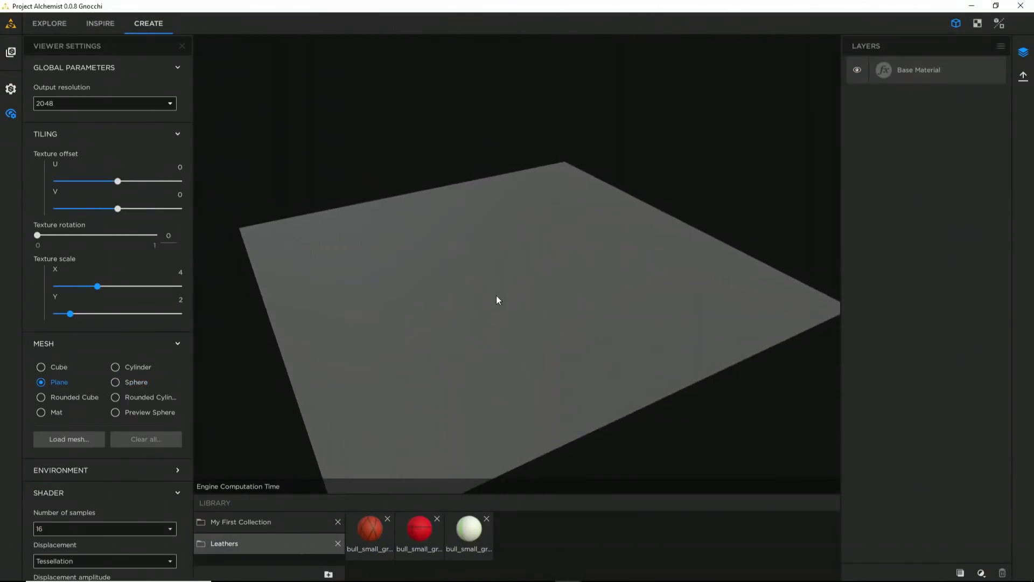
scroll(117, 391, "down", 3)
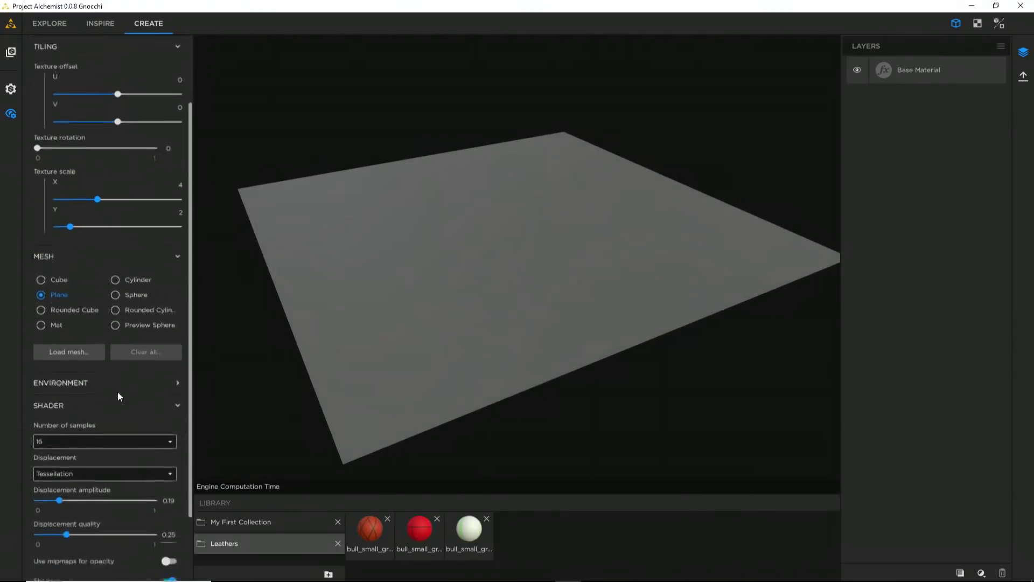
left_click(59, 338)
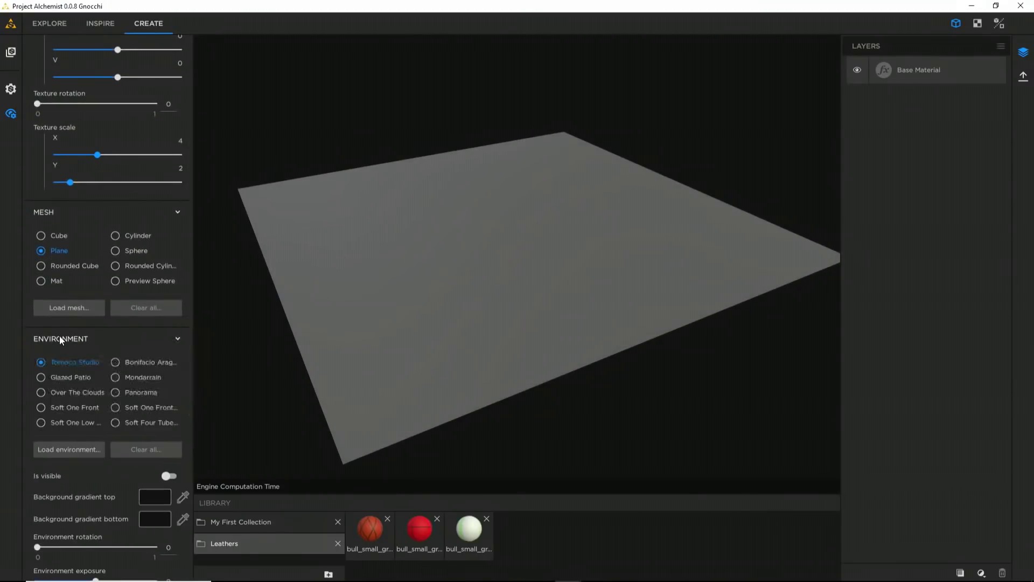
left_click(115, 392)
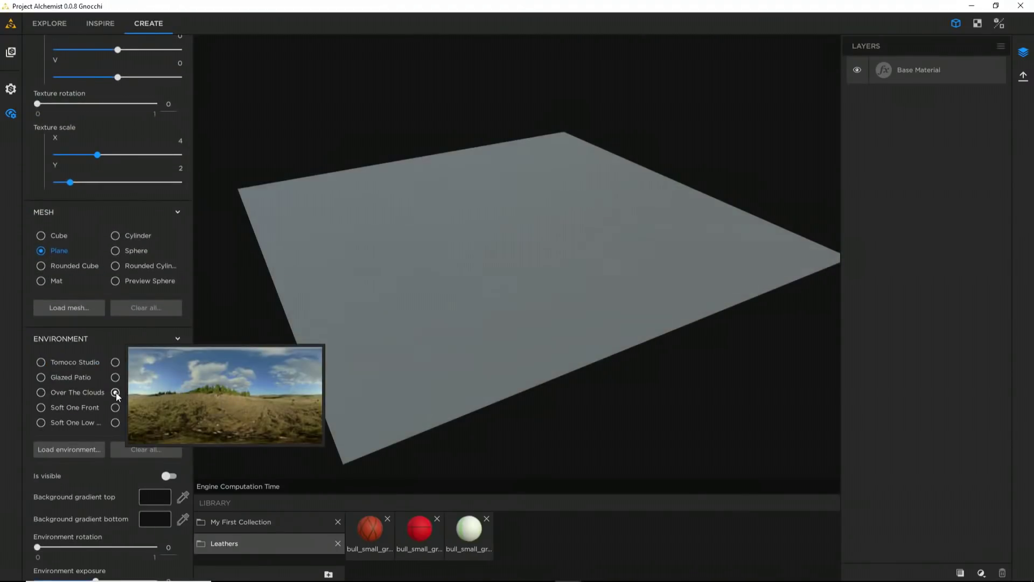
Set the viewer's texture scale X to 2 and the displacement amplitude to 0.29
left_click(46, 213)
left_click(50, 234)
left_click_drag(97, 219, 70, 220)
left_click_drag(69, 422, 76, 420)
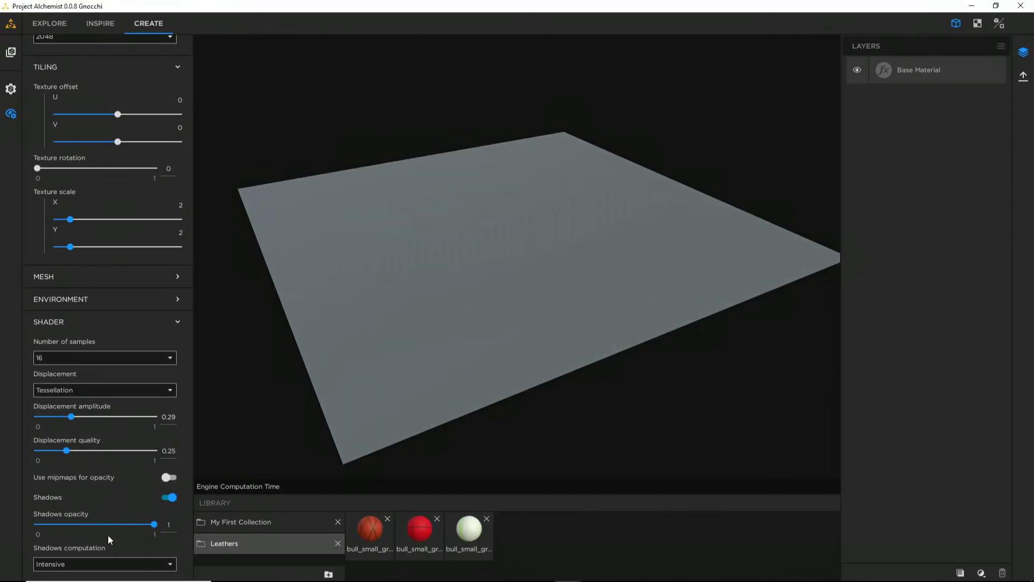
Import R0003100 Panorama-04-4K.tif from the B2M folder into the project using the Bitmap to material template
left_click(11, 88)
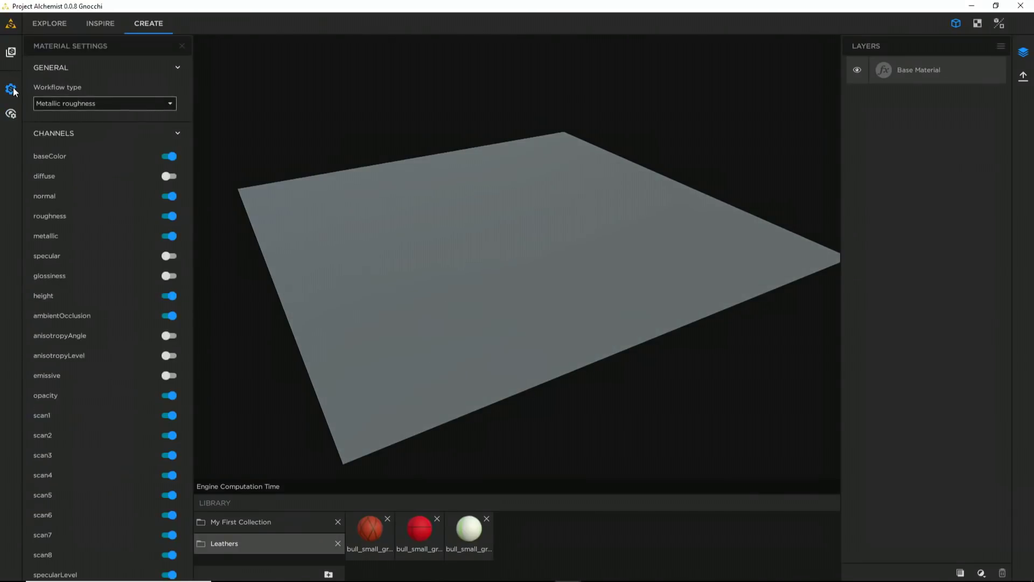
left_click(10, 52)
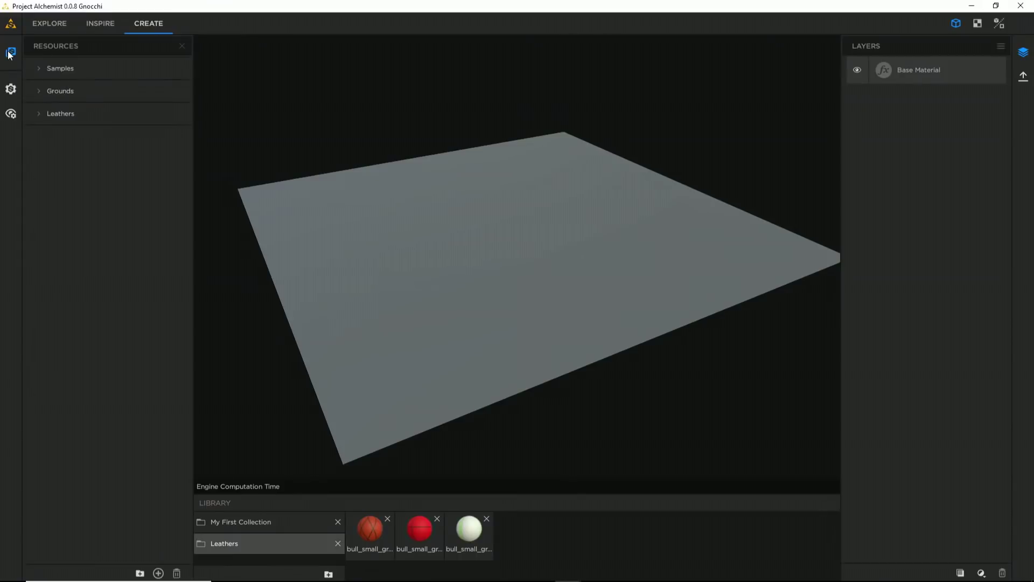
left_click(278, 571)
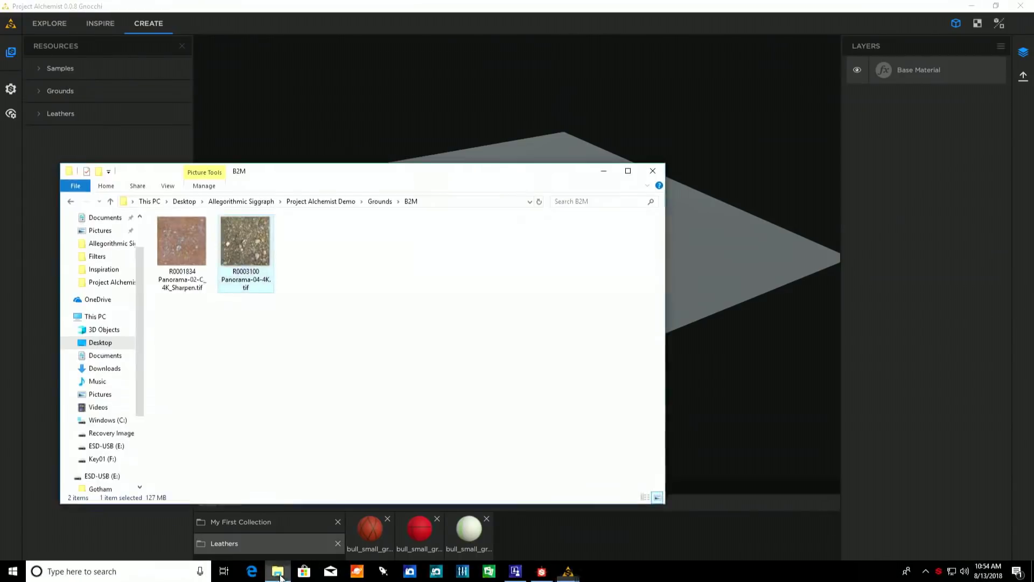
left_click_drag(263, 232, 743, 248)
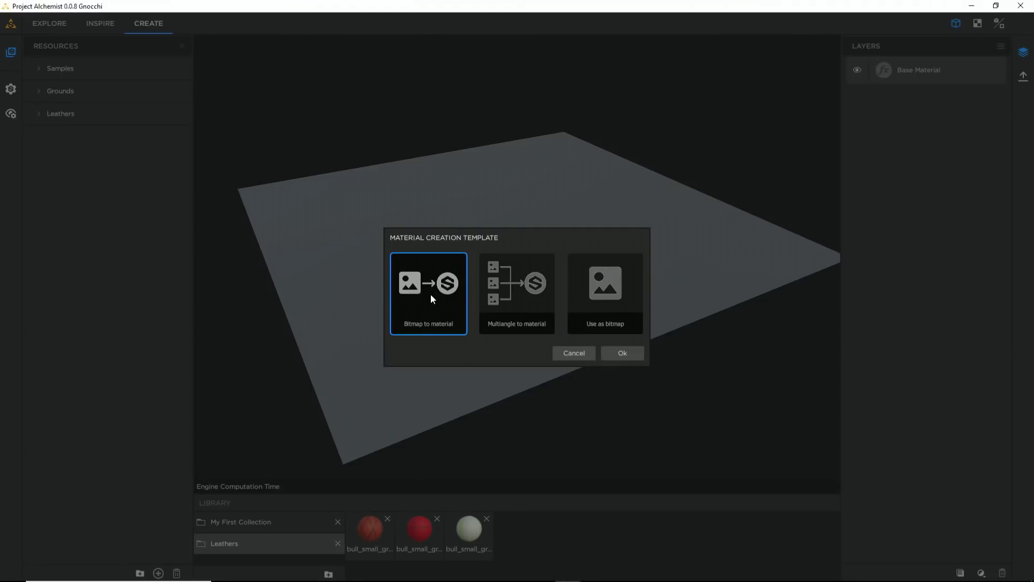
left_click(622, 353)
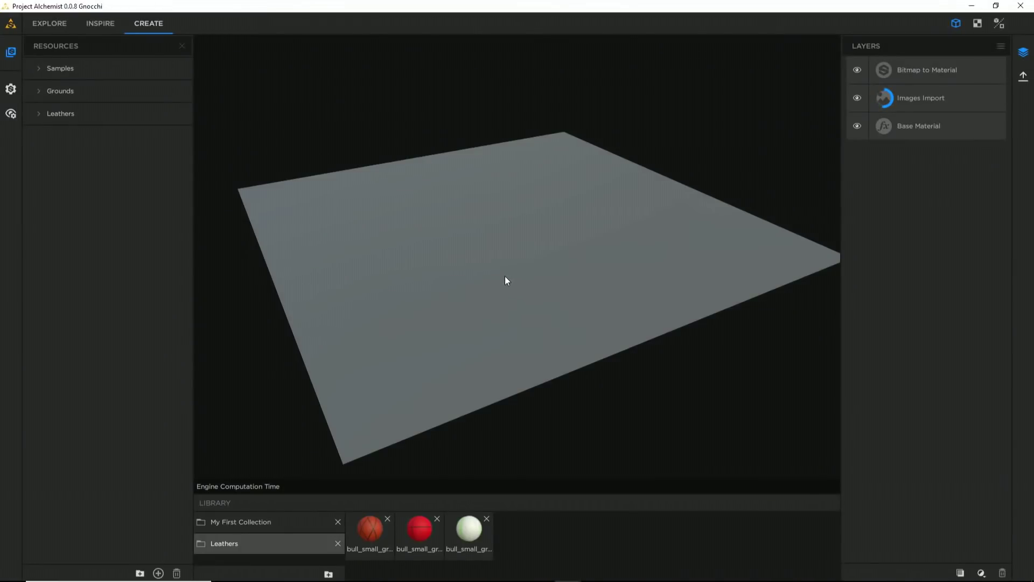
Set the displacement amplitude of the pebble ground preview to 0.16
left_click_drag(819, 300, 451, 266)
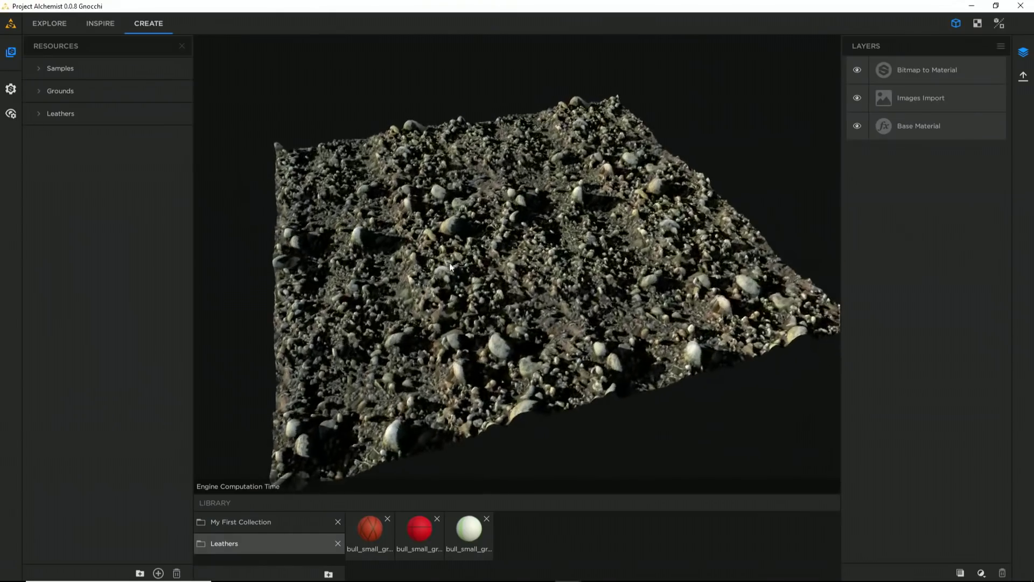
scroll(450, 264, "up", 5)
left_click(11, 114)
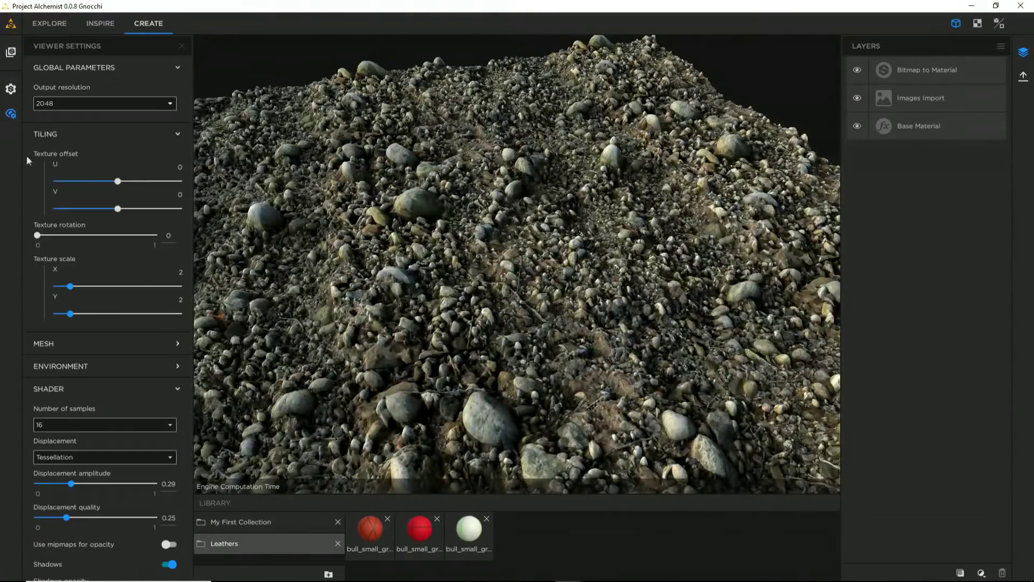
left_click_drag(71, 484, 56, 484)
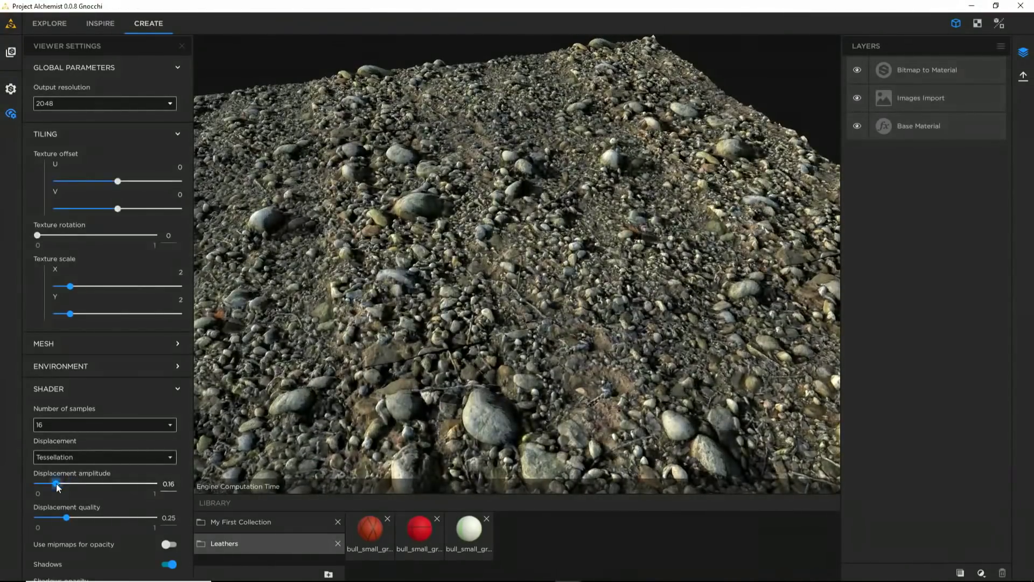
left_click_drag(511, 324, 513, 327)
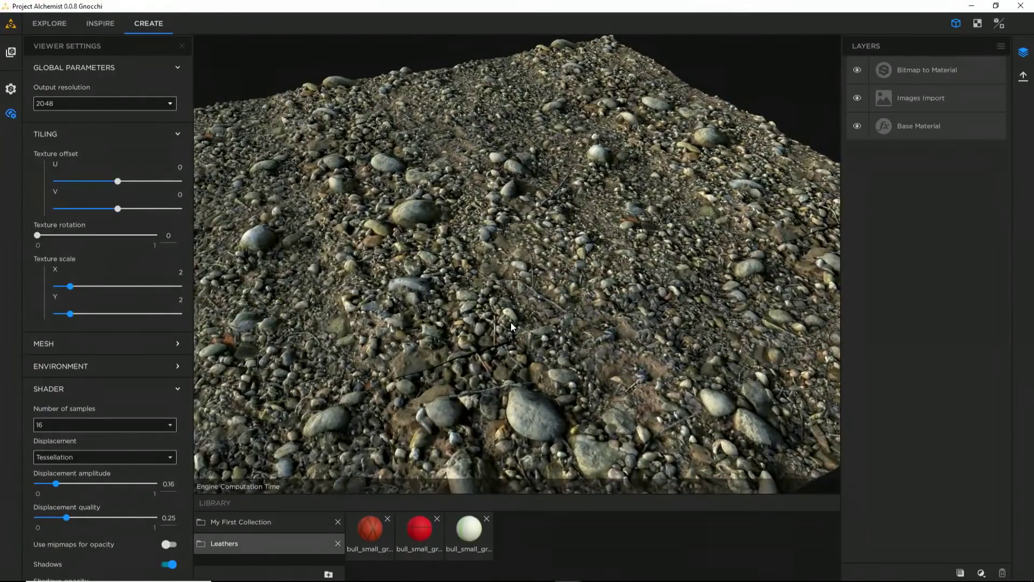
Open the Bitmap to Material layer's properties and show the 3D and 2D views side by side
left_click(927, 70)
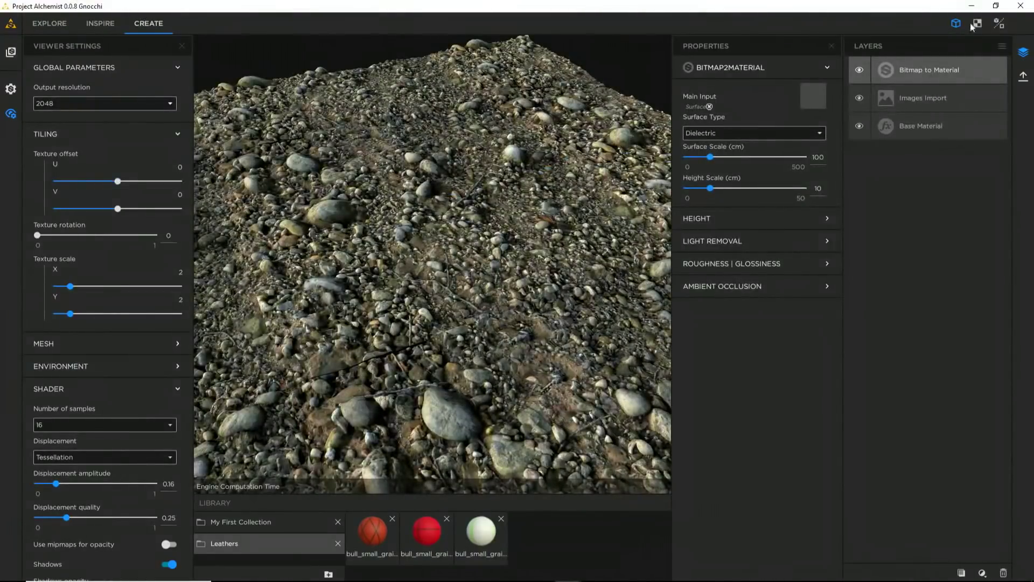
left_click(1000, 23)
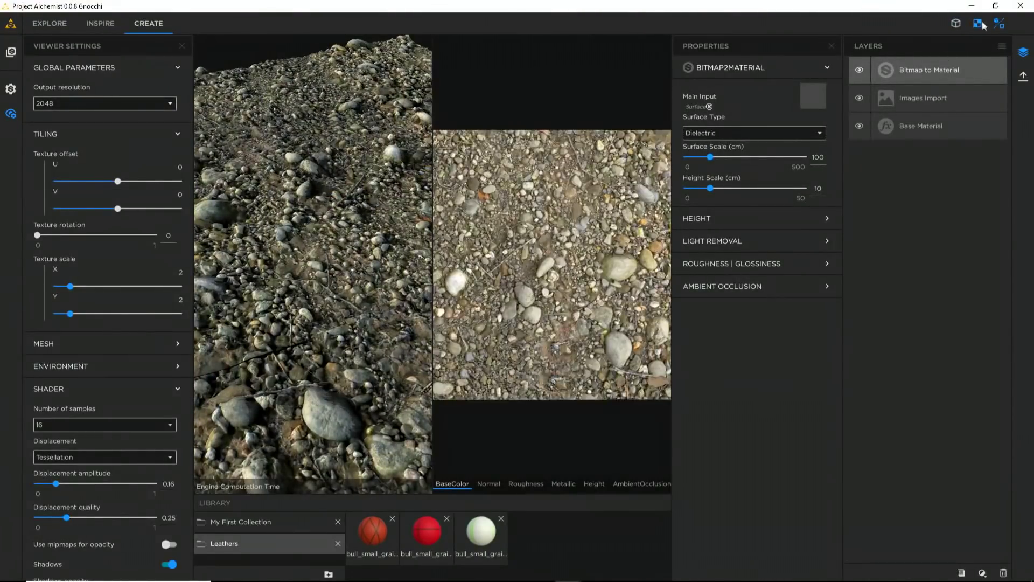
Examine the imported scan and the generated normal, roughness, height and ambient occlusion maps alongside the lit 3D pebble ground
left_click(916, 98)
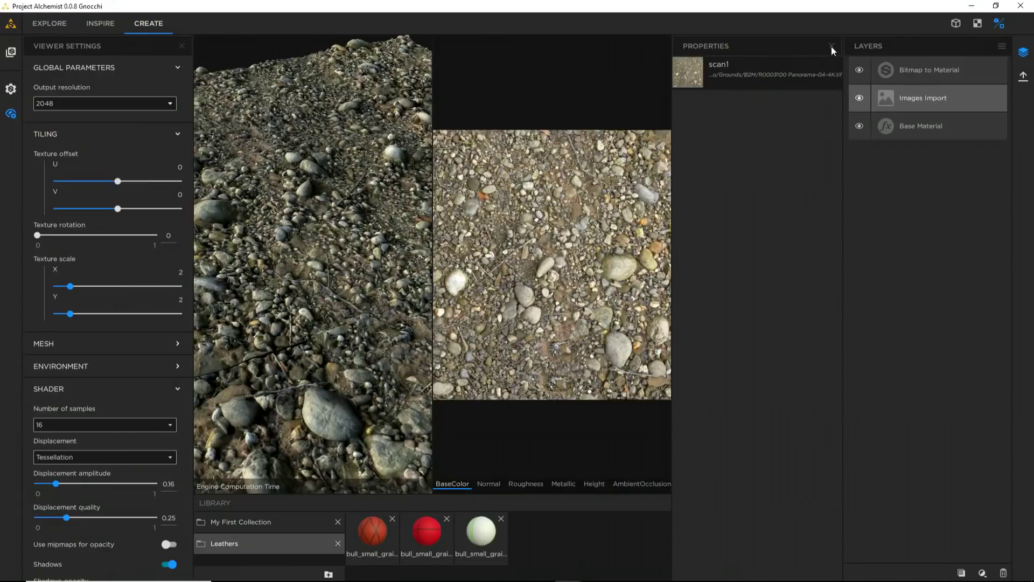
left_click(832, 47)
left_click(571, 482)
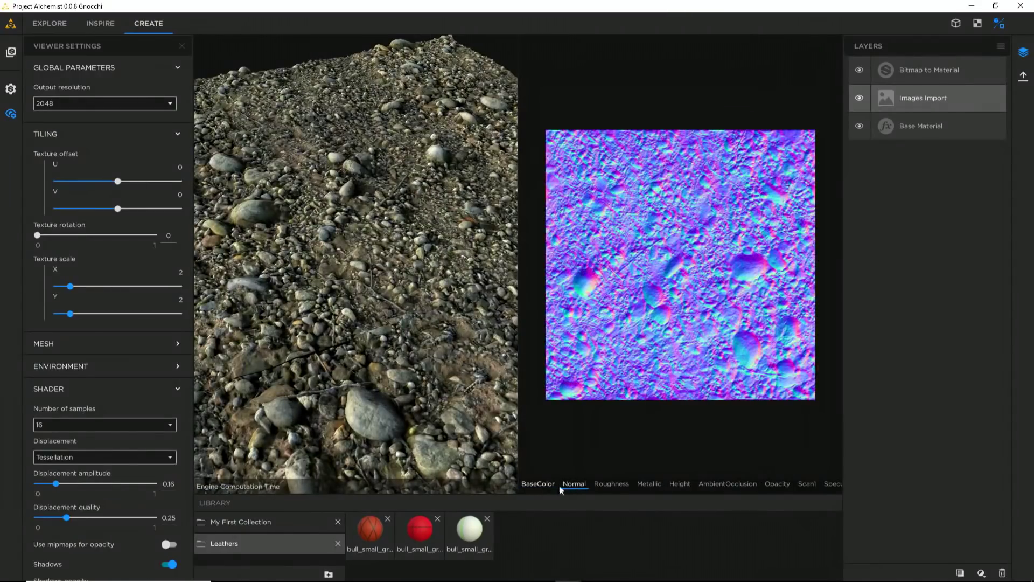
left_click(613, 484)
left_click(678, 484)
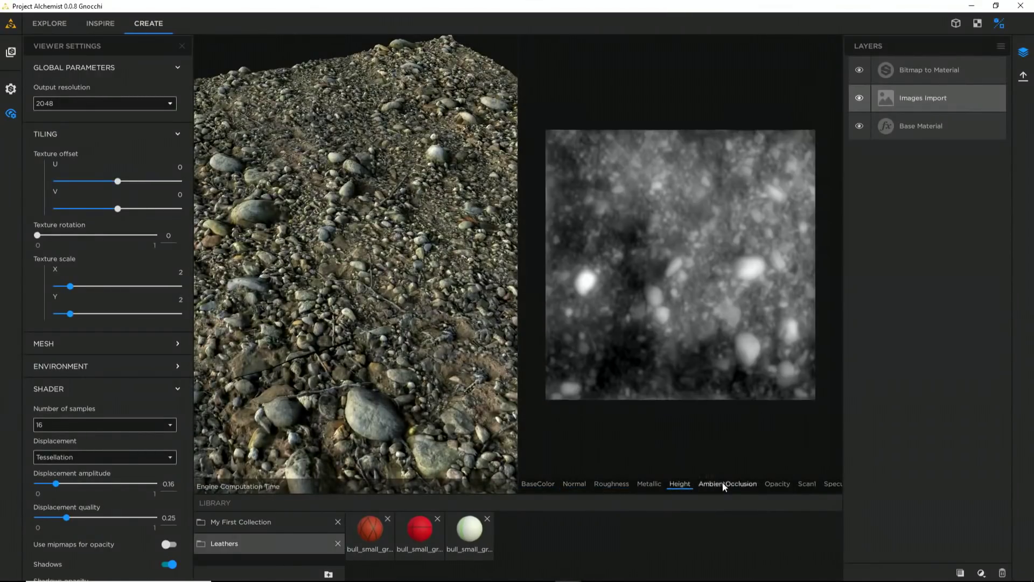
left_click(724, 483)
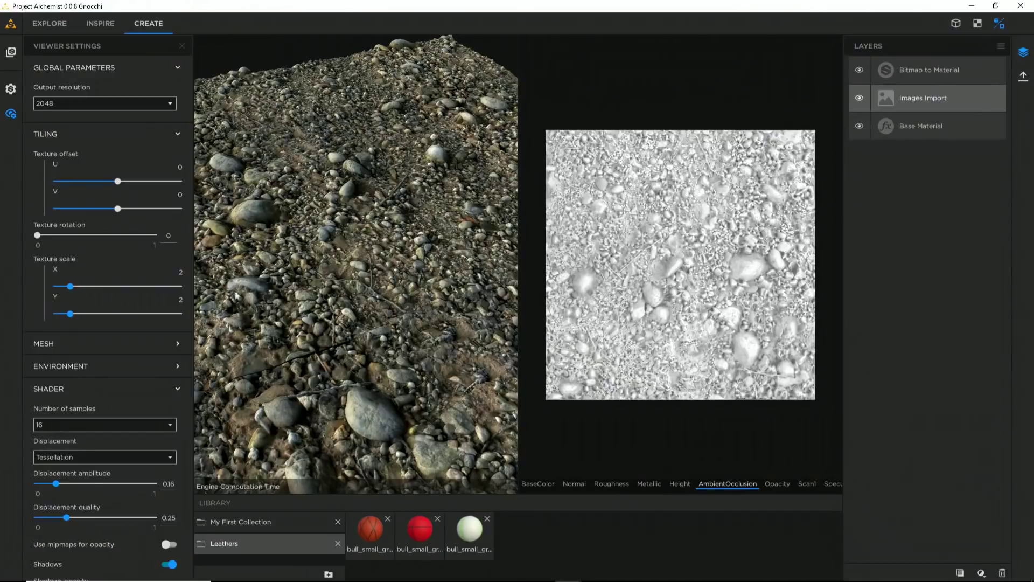
left_click_drag(236, 296, 435, 293)
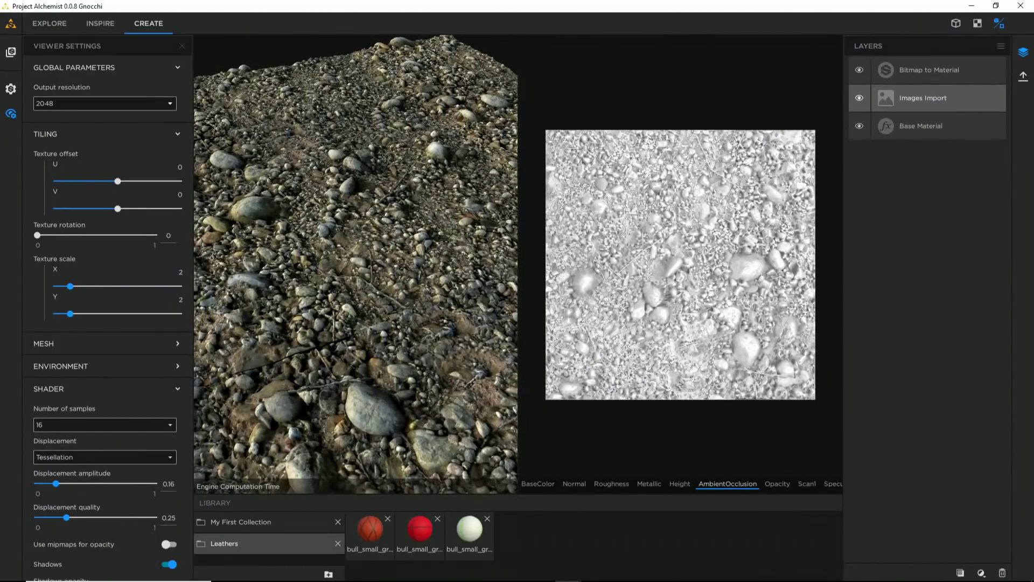
scroll(303, 367, "up", 5)
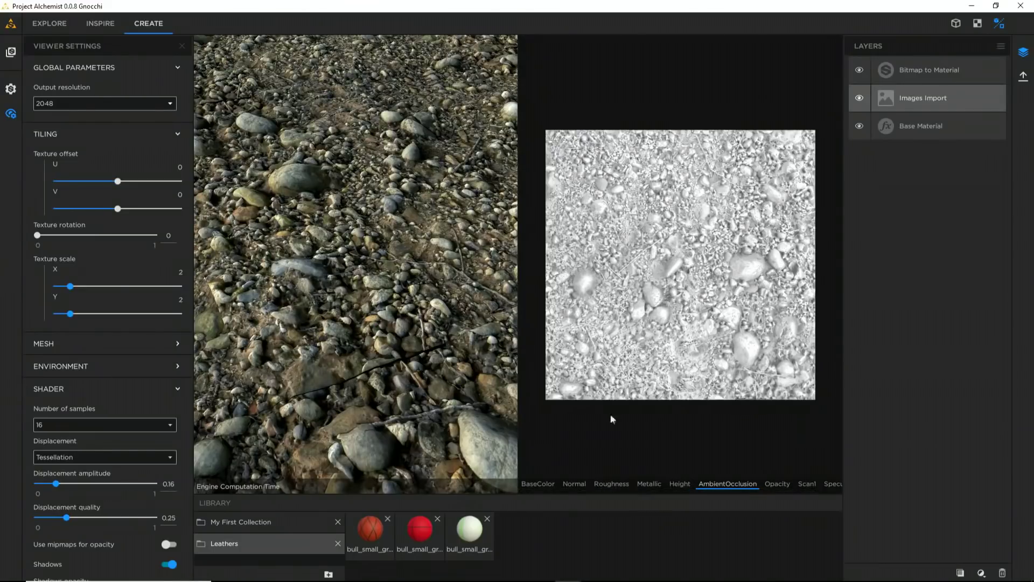
Display the tiled height map and add an Equalizer filter above the Bitmap to Material layer
left_click(681, 485)
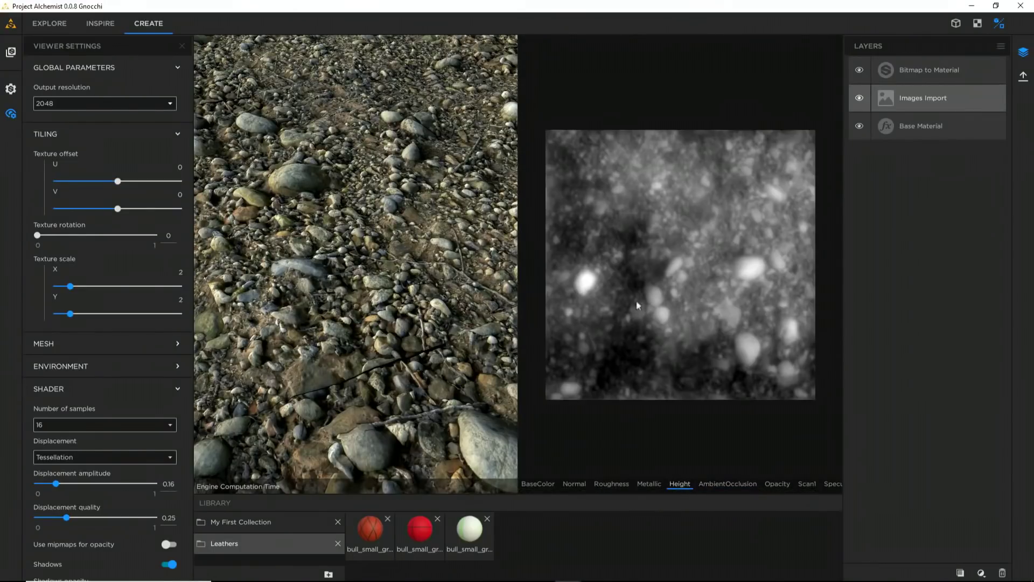
scroll(700, 266, "down", 2)
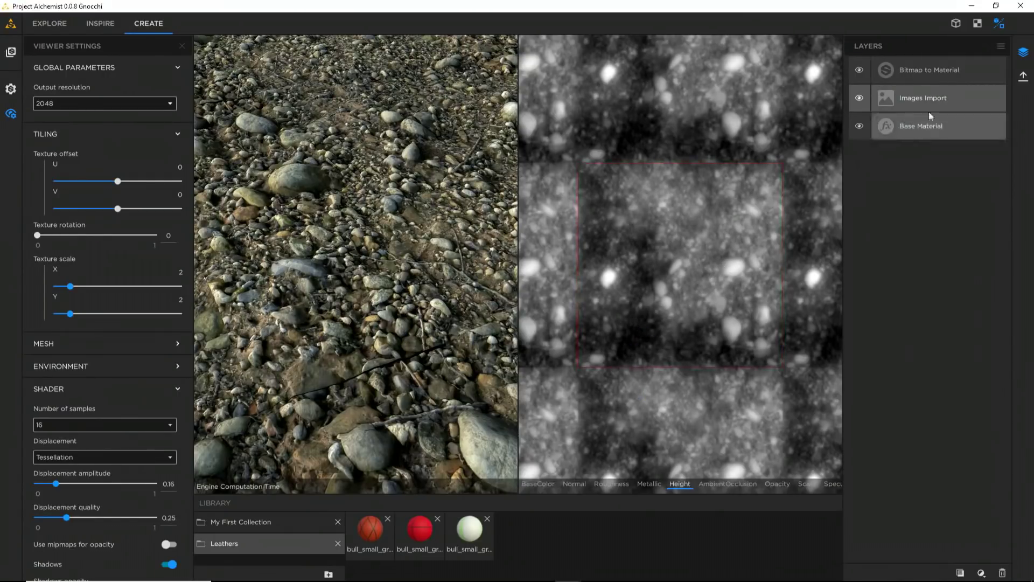
left_click(958, 64)
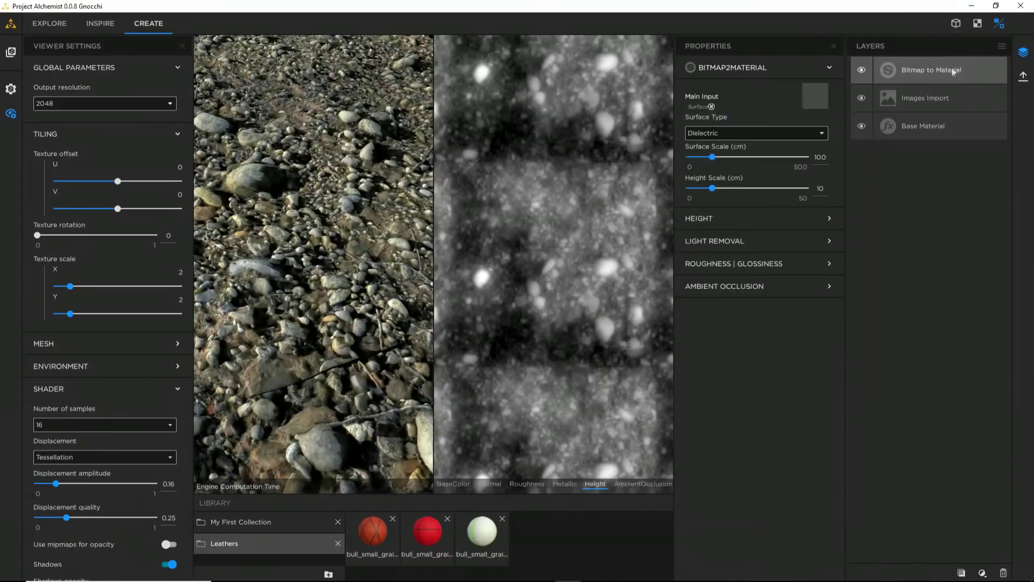
left_click(833, 46)
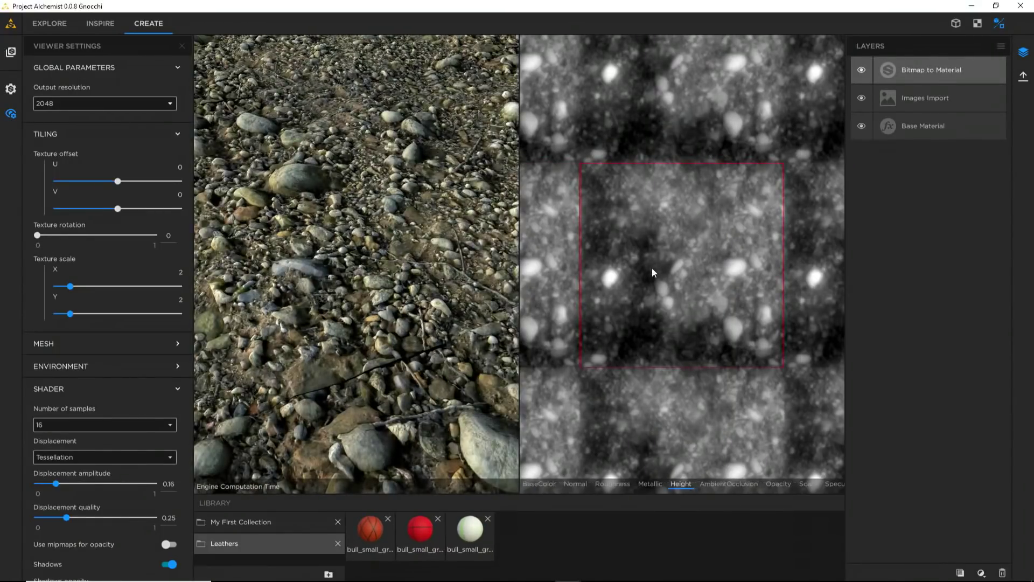
left_click(982, 575)
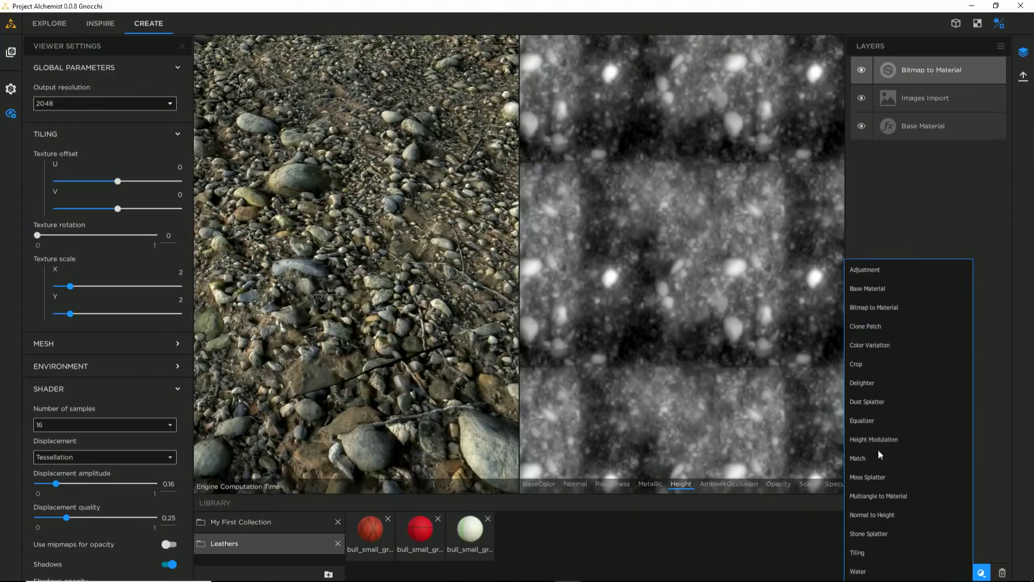
left_click(867, 422)
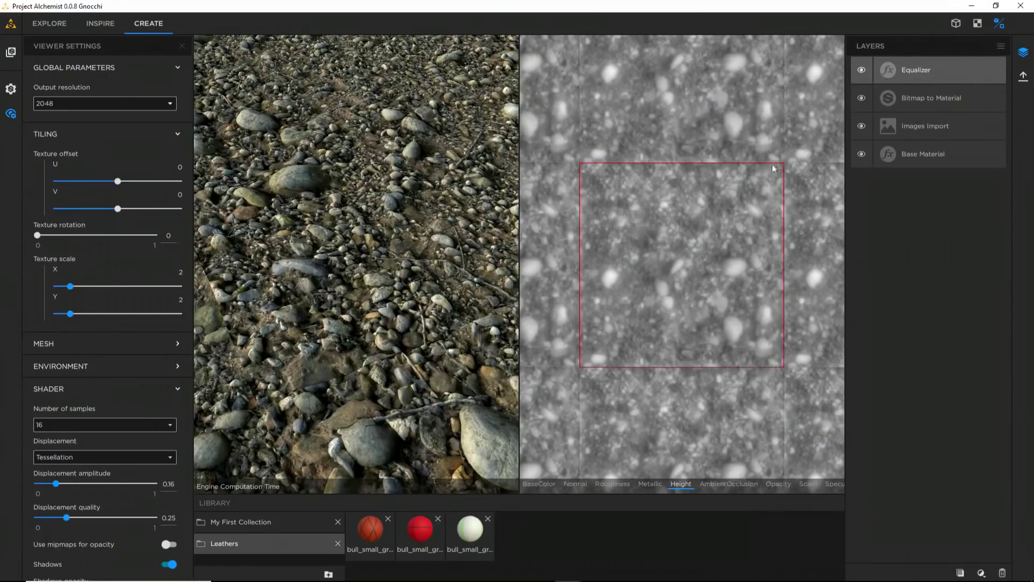
Check the equalized base color against the 3D preview and add a Tiling filter on top of the Equalizer layer
left_click(550, 485)
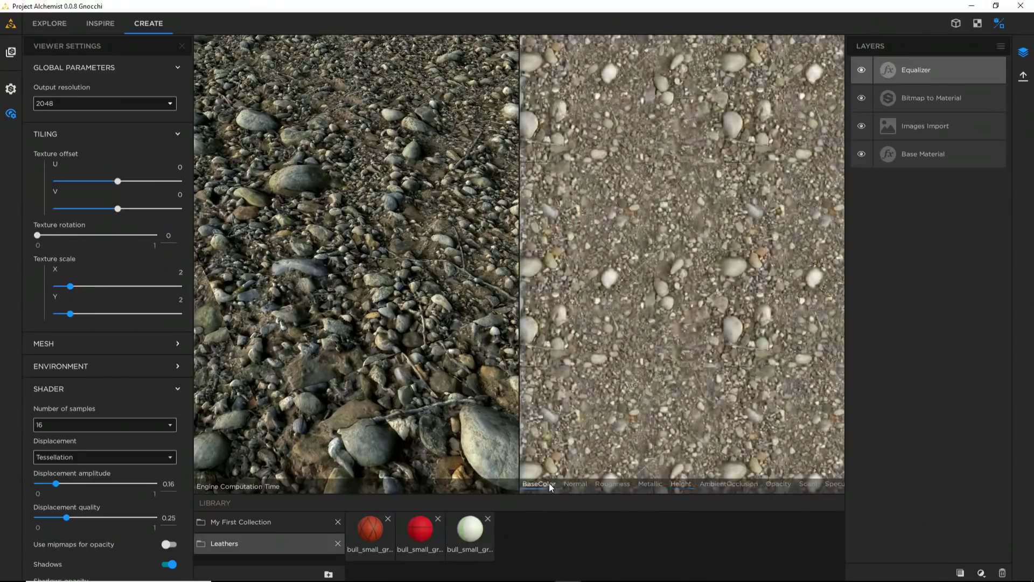
scroll(360, 342, "up", 5)
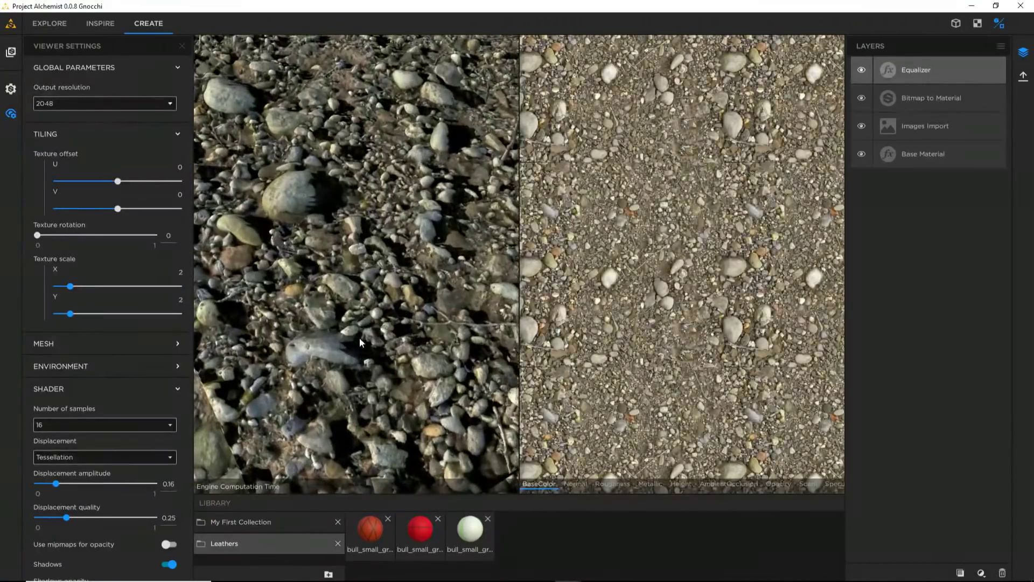
left_click_drag(360, 343, 441, 307)
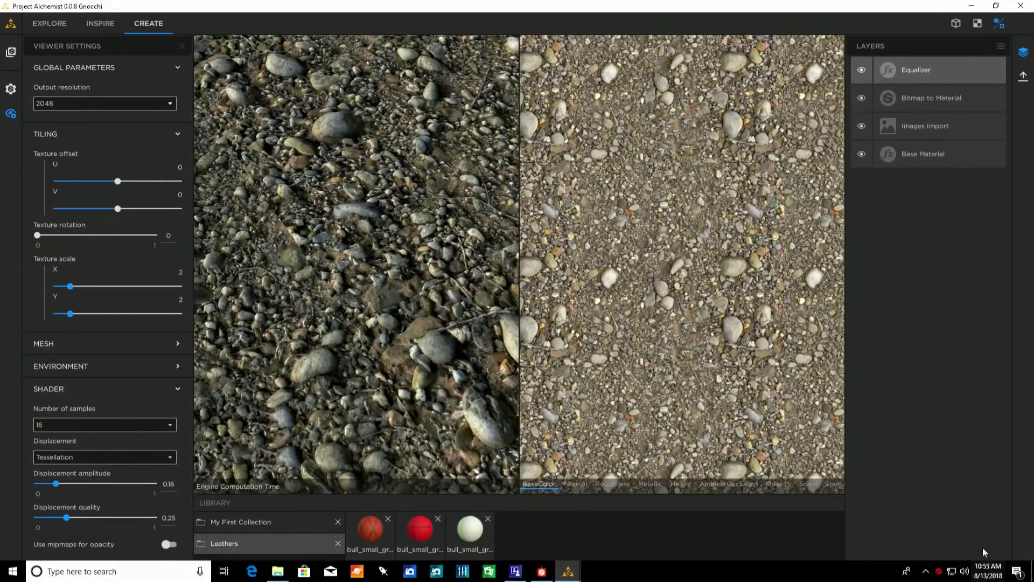
left_click(982, 572)
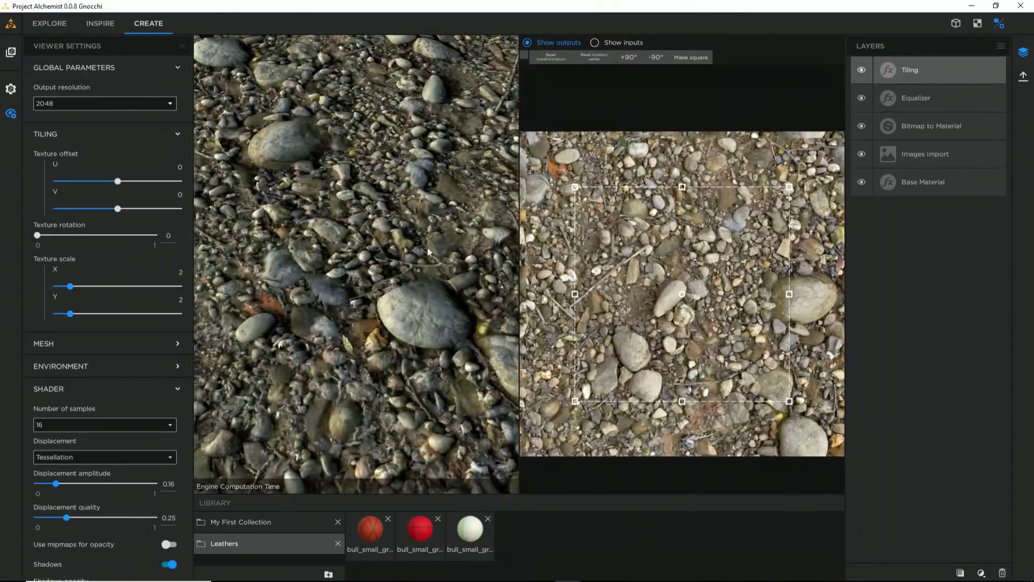
Show the Tiling filter's input image and enlarge its transform frame to cover most of the pebble photo, rotating it slightly
left_click(621, 43)
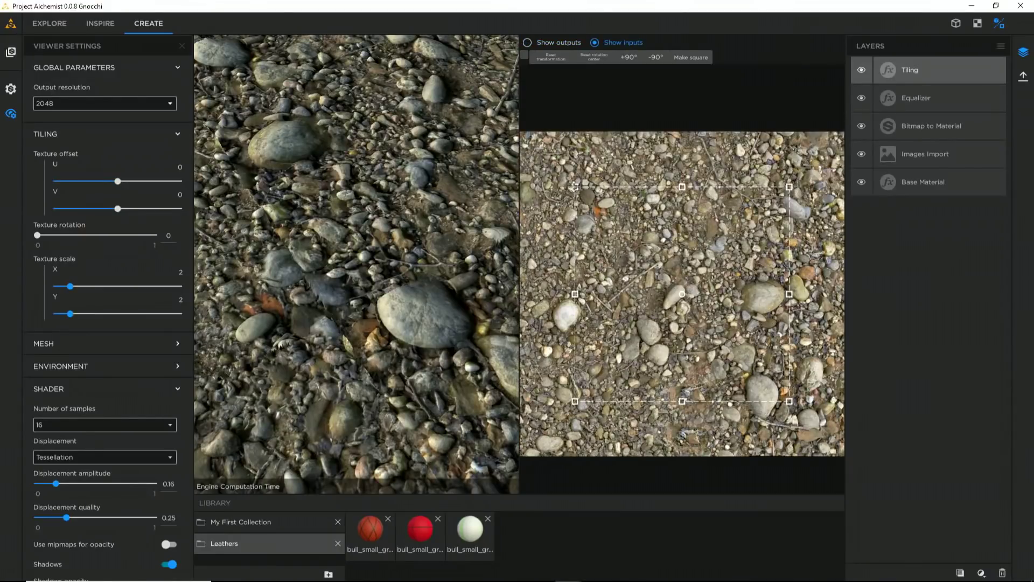
left_click_drag(575, 186, 557, 163)
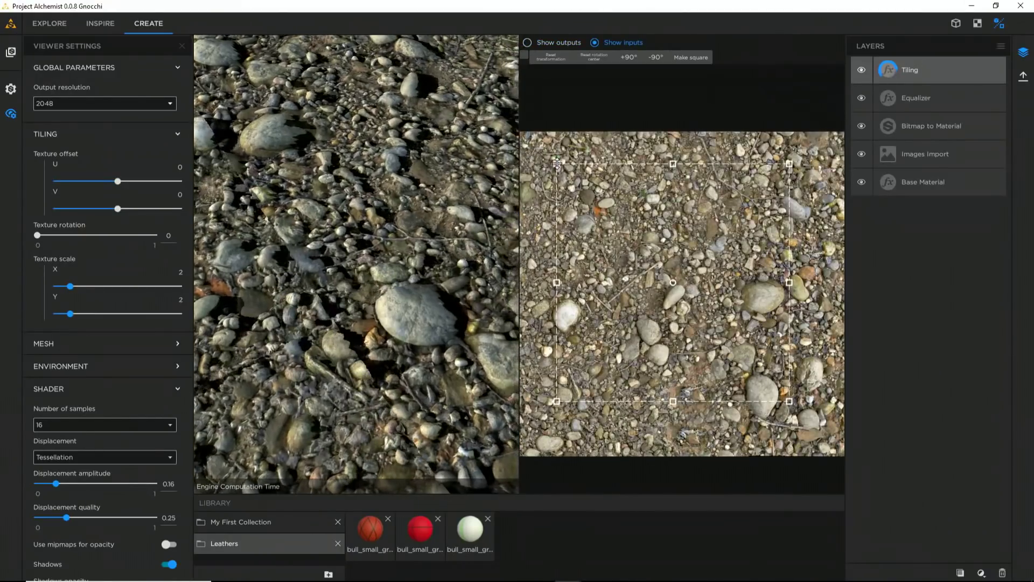
left_click_drag(789, 403, 824, 420)
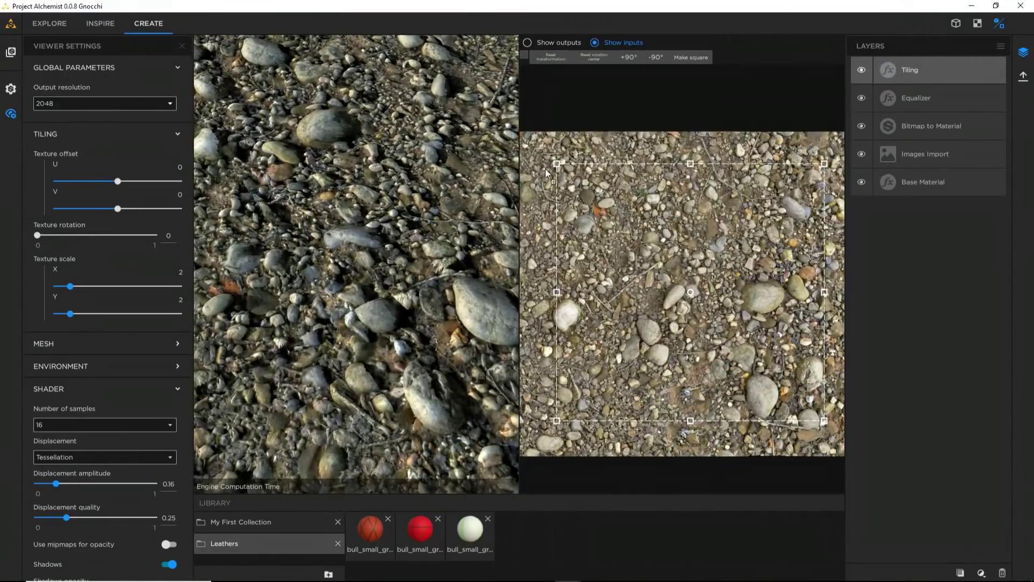
left_click_drag(547, 170, 541, 174)
left_click_drag(615, 200, 615, 207)
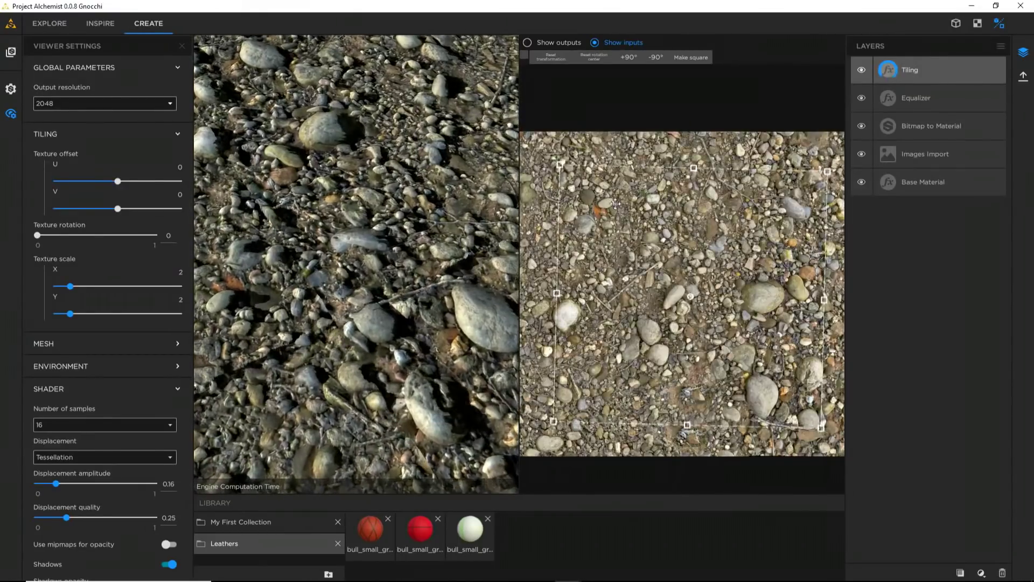
Set the Tiling filter's edge threshold to 0.51 and shift the transform frame slightly over the pebble photo
left_click(921, 74)
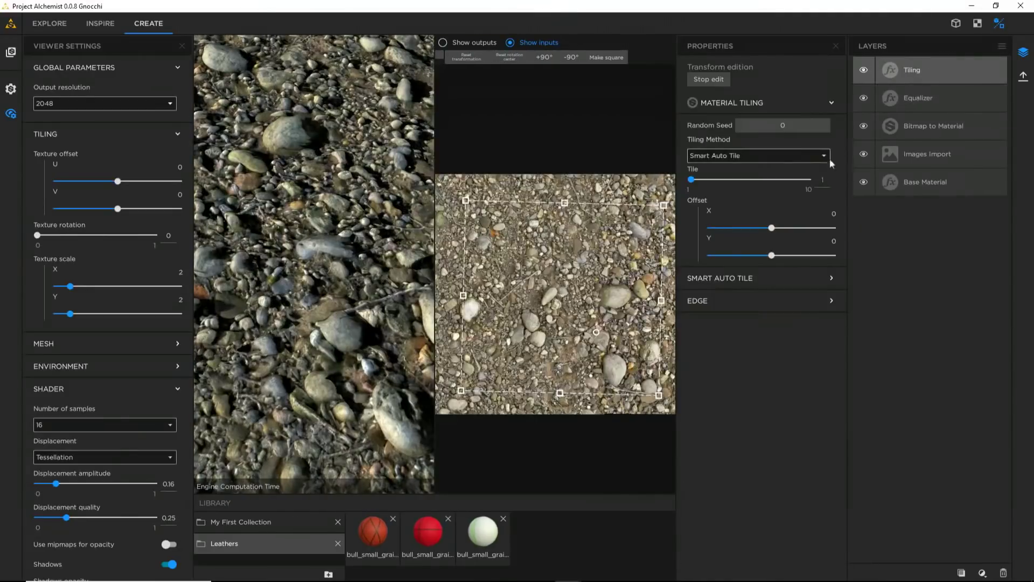
left_click(703, 302)
left_click_drag(714, 365, 753, 367)
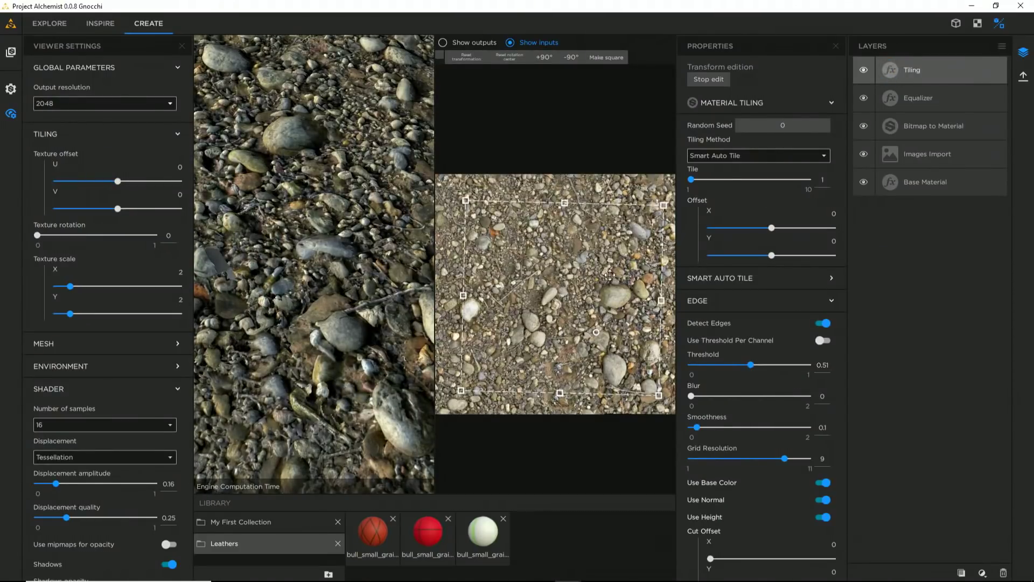
left_click_drag(610, 275, 605, 273)
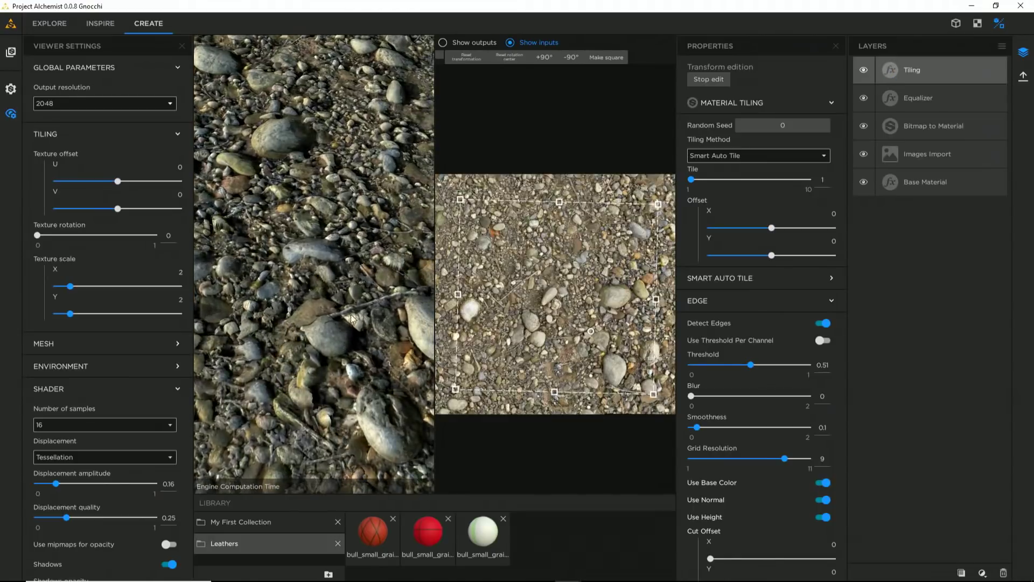
Check the tiling result in the 3D view and the outputs, and finish editing the Tiling transform
scroll(352, 304, "down", 3)
left_click_drag(387, 436, 214, 245)
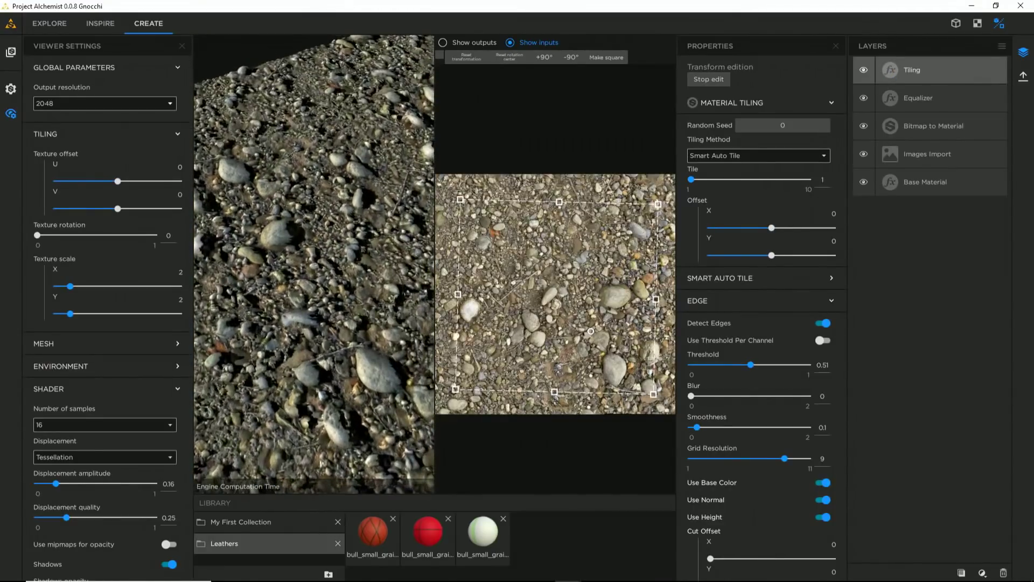
left_click(443, 42)
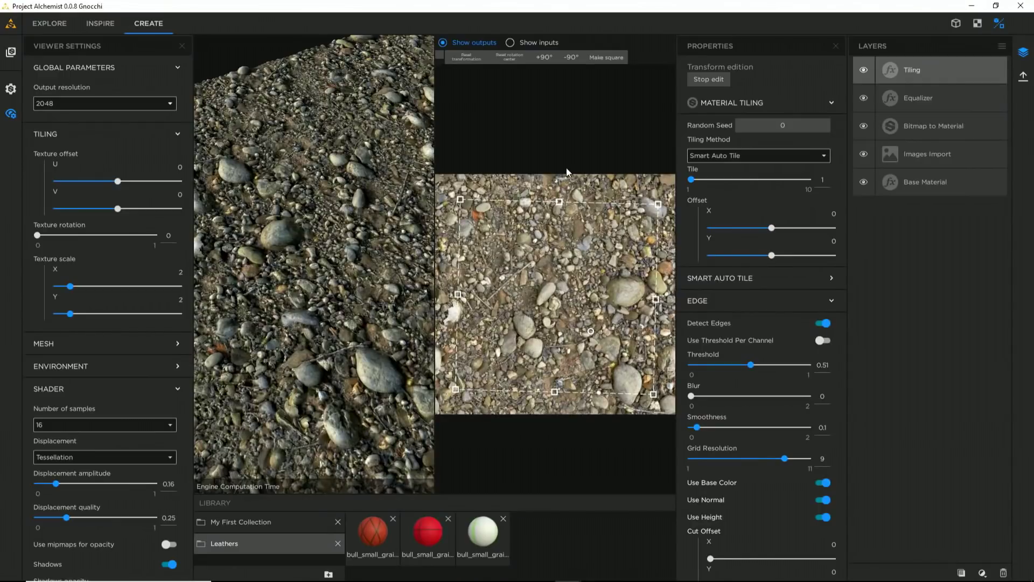
left_click(709, 80)
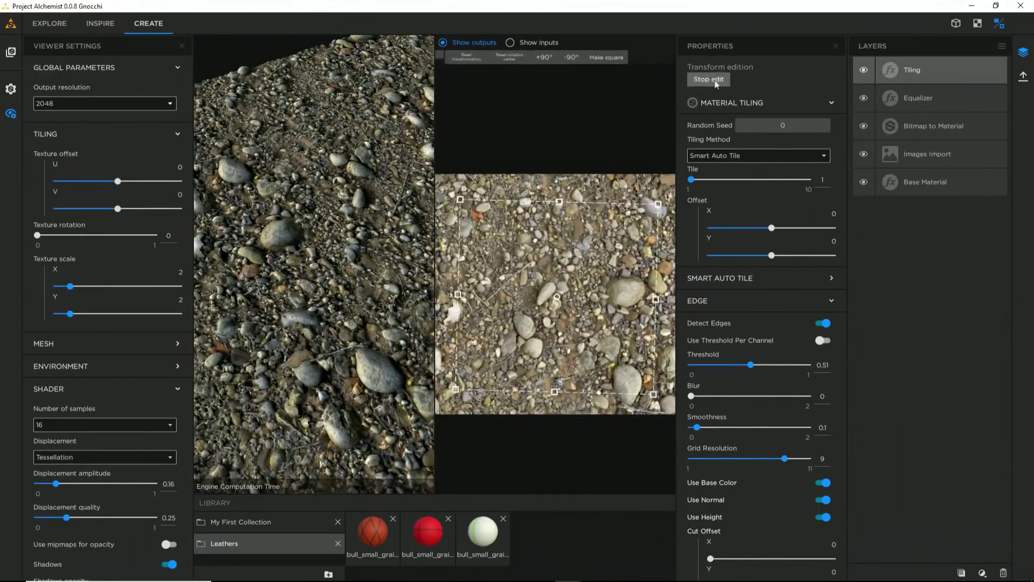
left_click(709, 79)
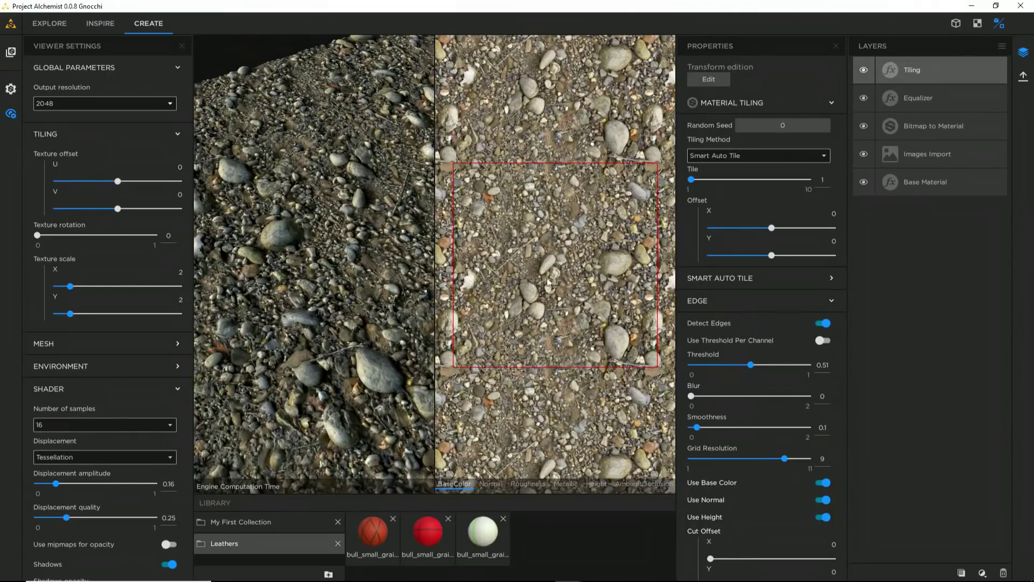
Add a Clone Patch filter above the Tiling layer and paint a cloned patch near the middle of the pebble ground
left_click(983, 573)
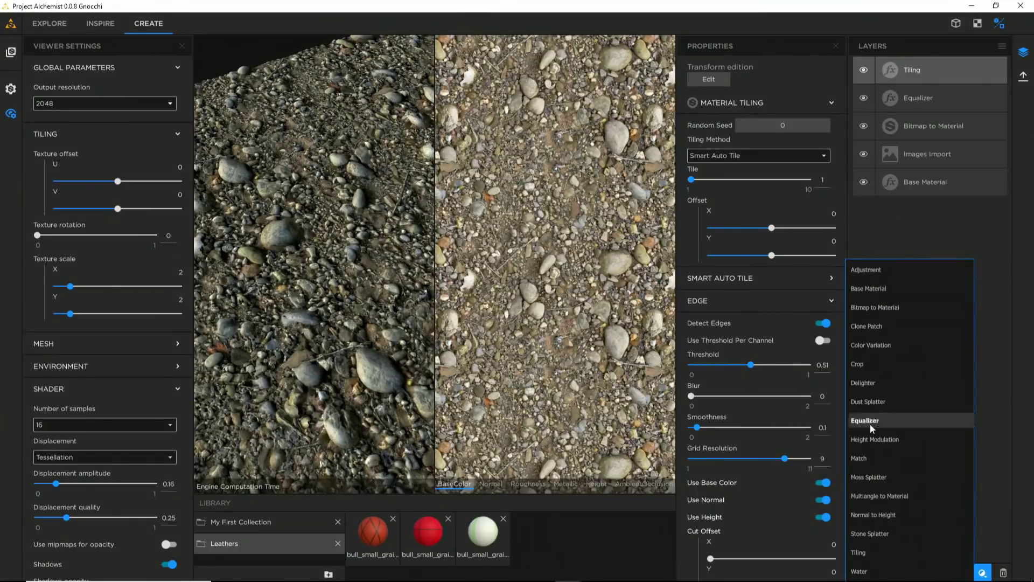
left_click(875, 326)
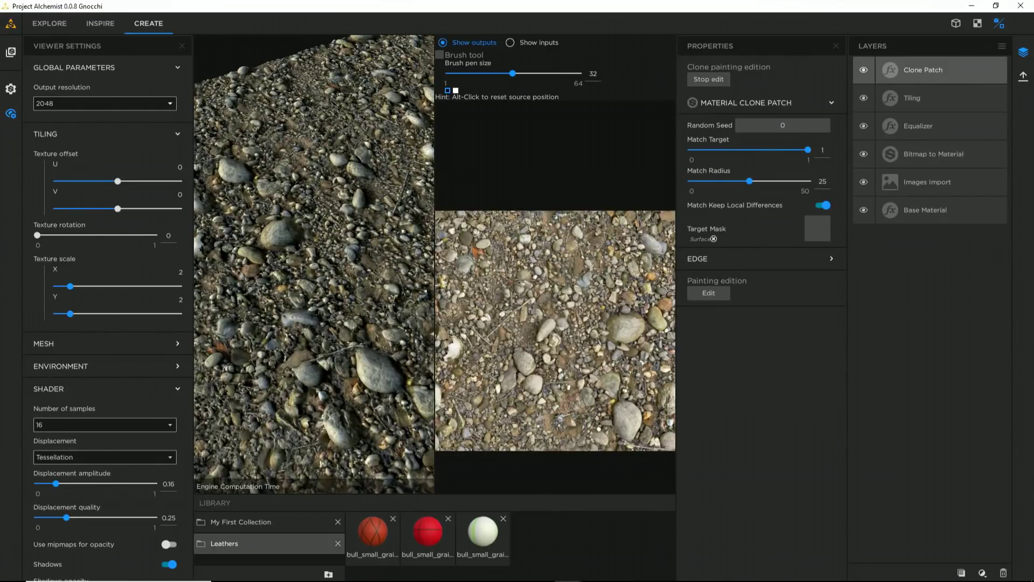
left_click(543, 240)
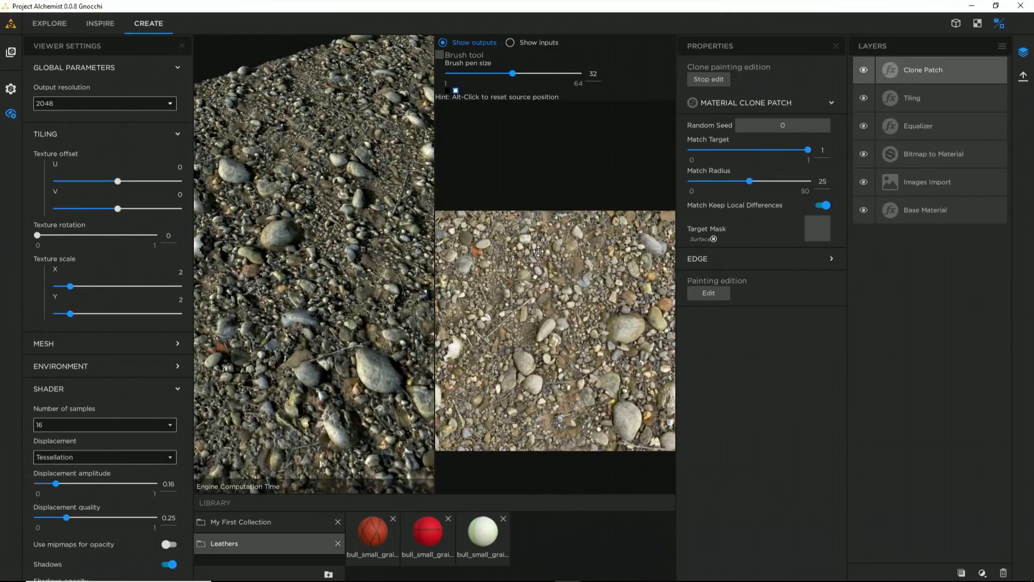
left_click(524, 301)
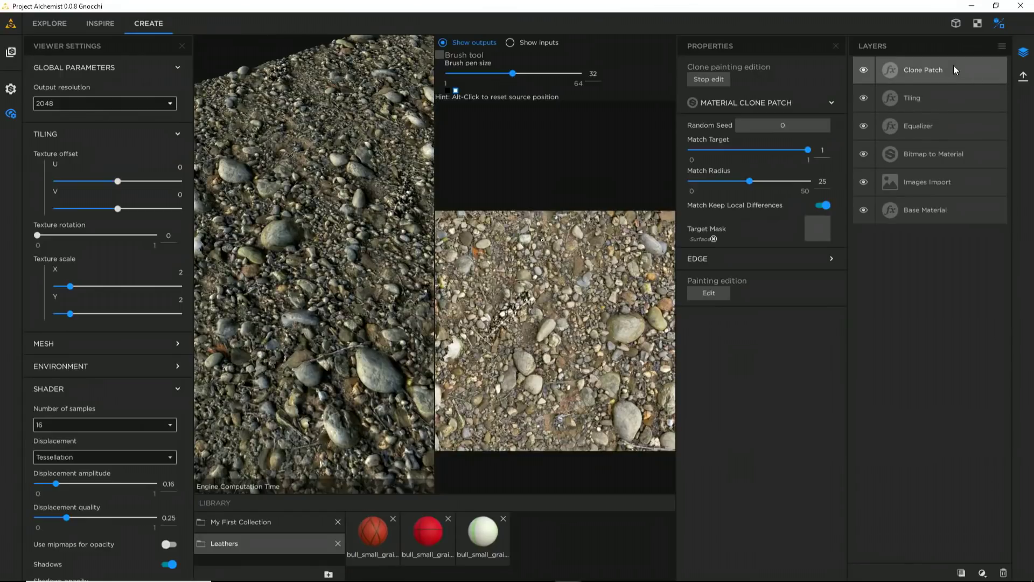
Close the Clone Patch properties and inspect the patched ground in the full 3D view and the full 2D view
left_click(836, 46)
left_click(956, 23)
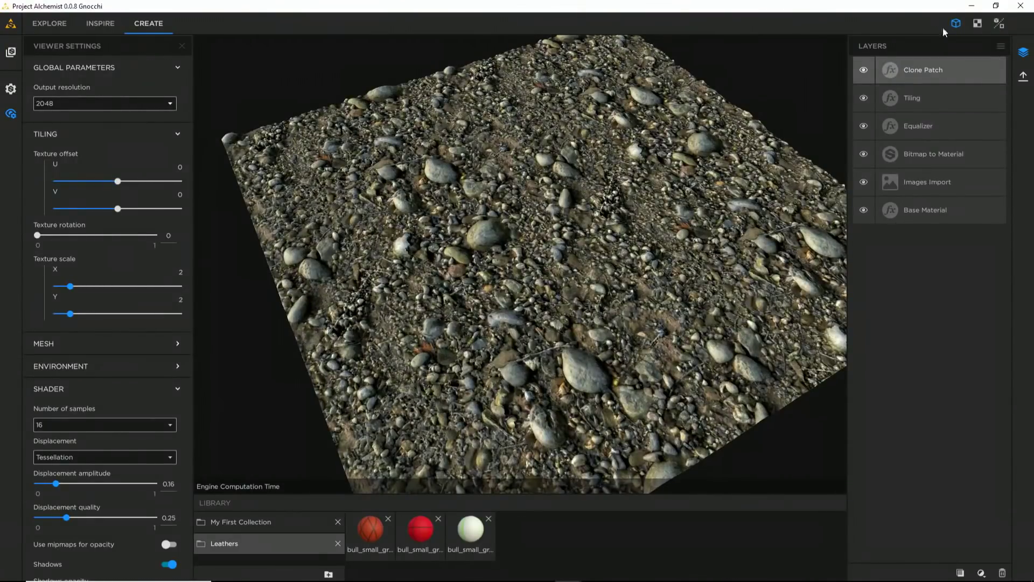
scroll(530, 252, "up", 5)
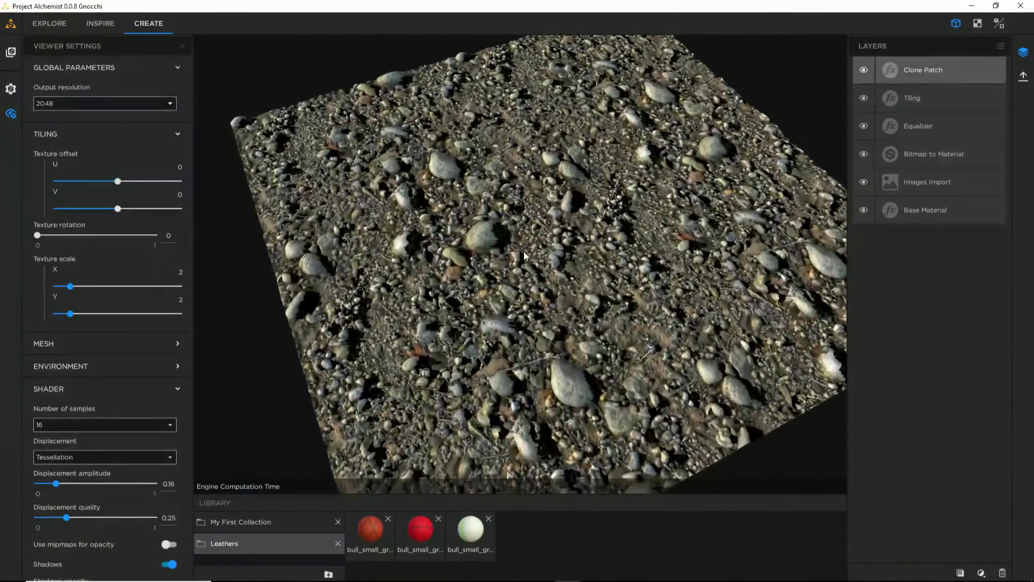
scroll(548, 264, "down", 4)
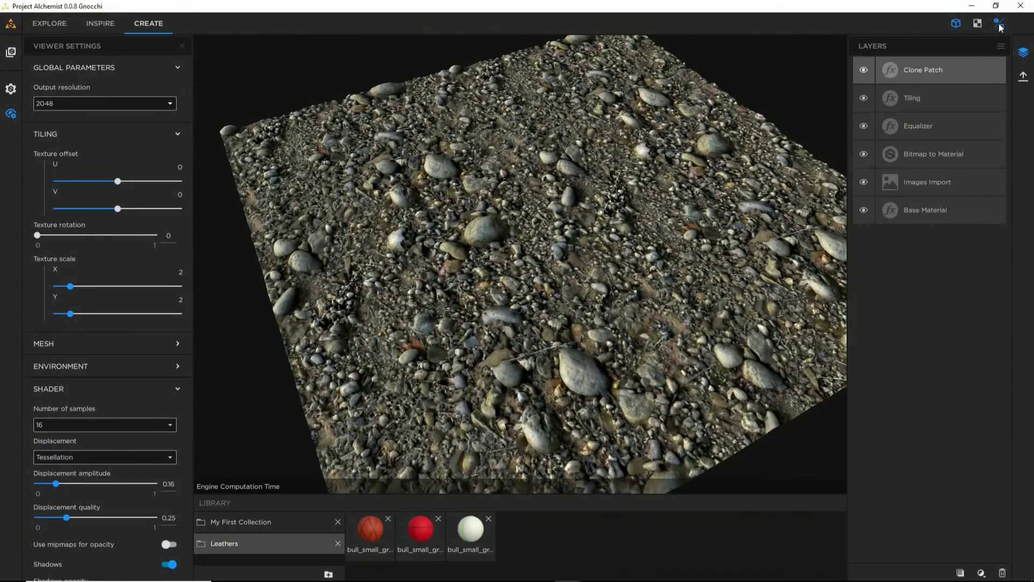
left_click(978, 23)
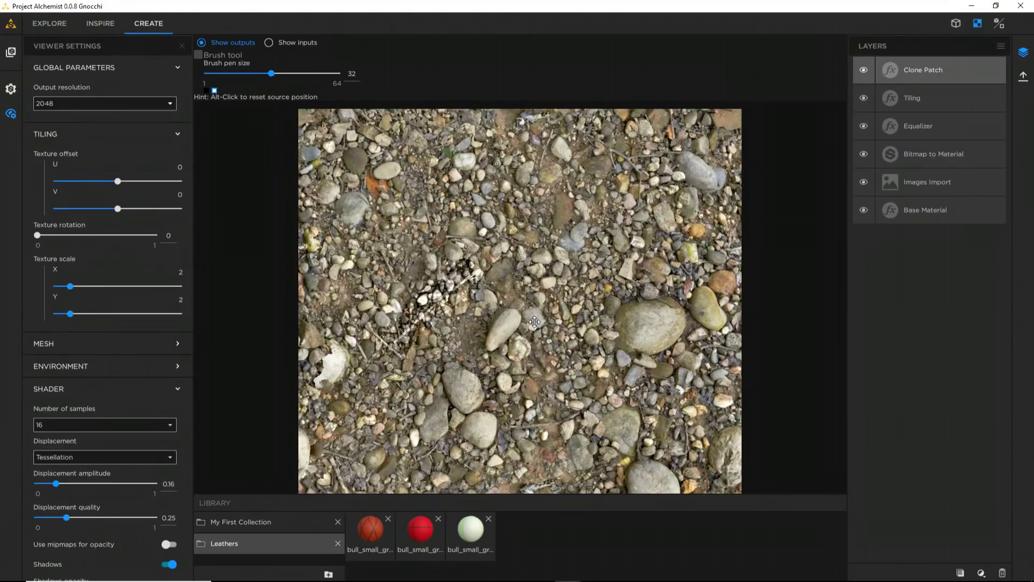
Add a Delighter filter above the Clone Patch layer and inspect the delighted pebbles up close in the 2D view
left_click(981, 573)
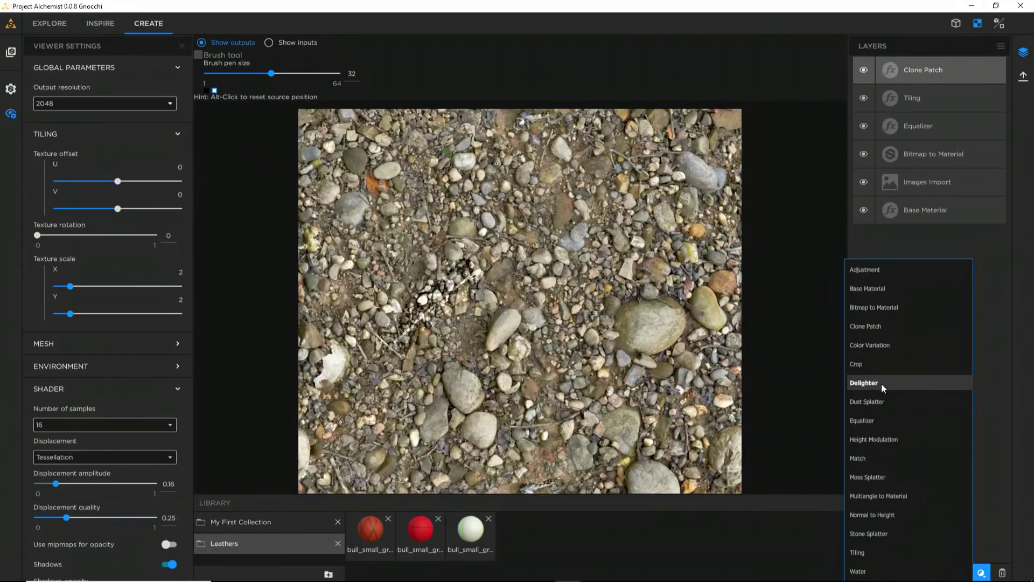
left_click(864, 383)
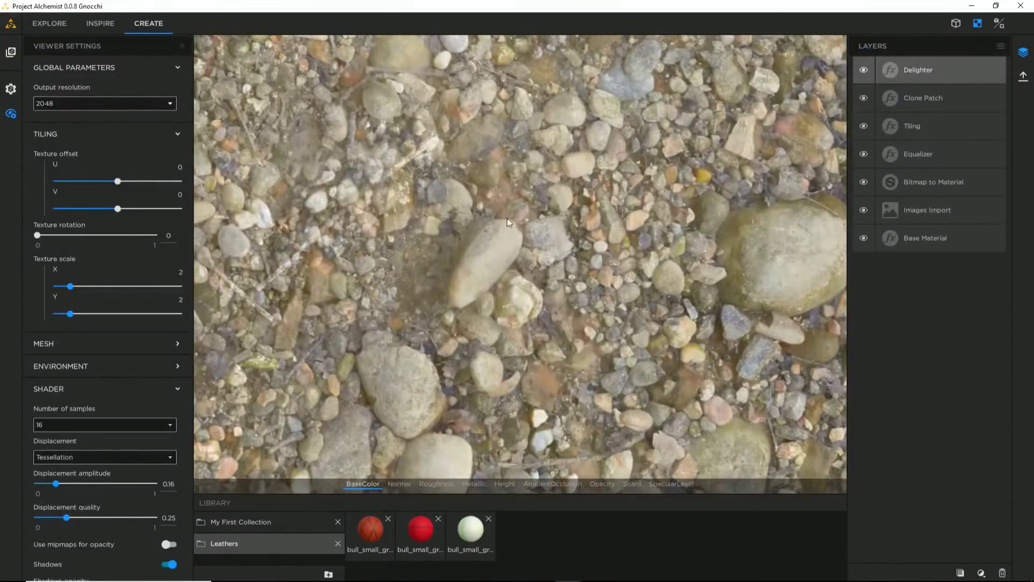
scroll(496, 227, "up", 2)
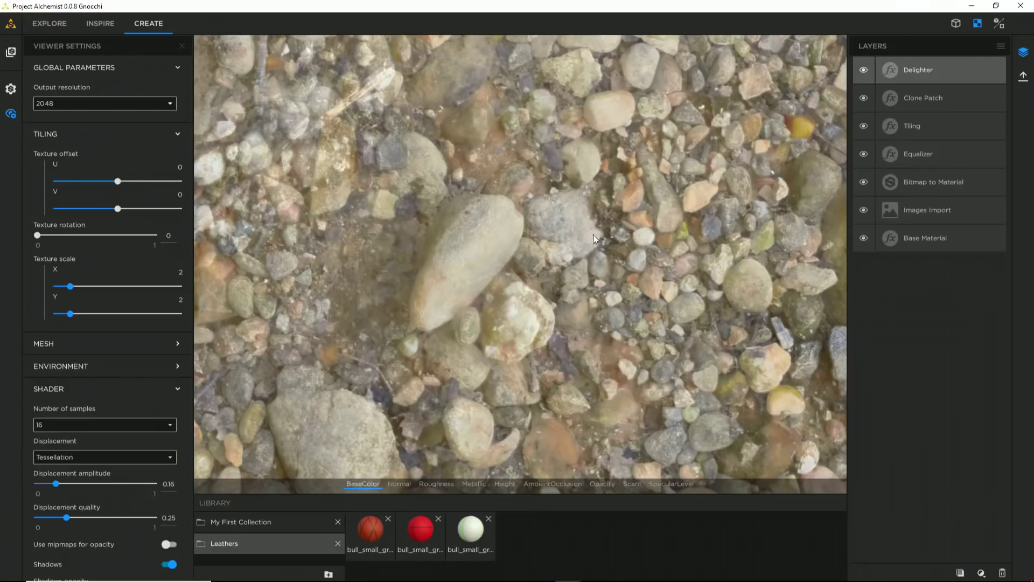
left_click_drag(593, 234, 325, 250)
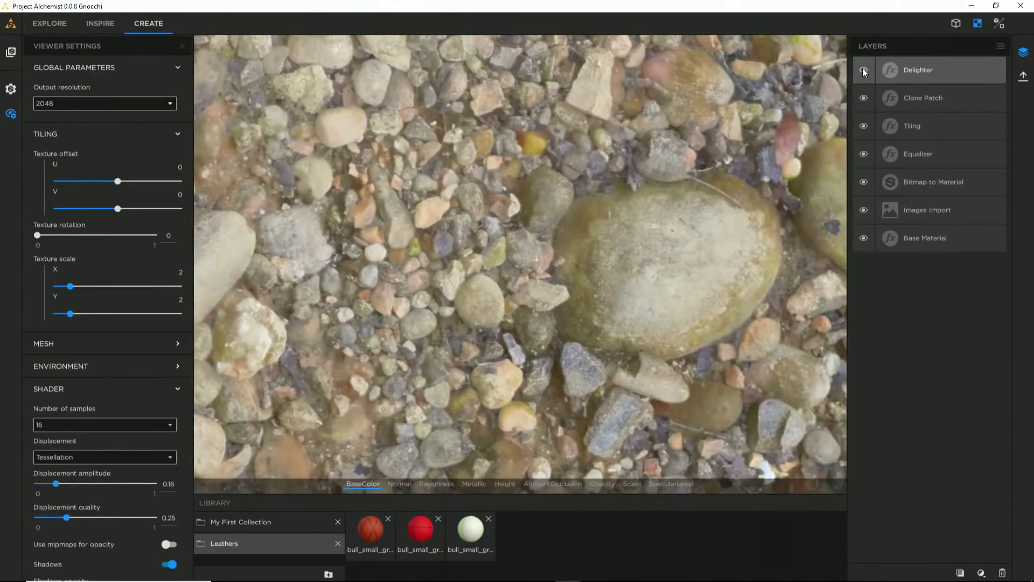
Compare the base color with the Delighter layer hidden and shown around the large stone in the 2D view
left_click(864, 71)
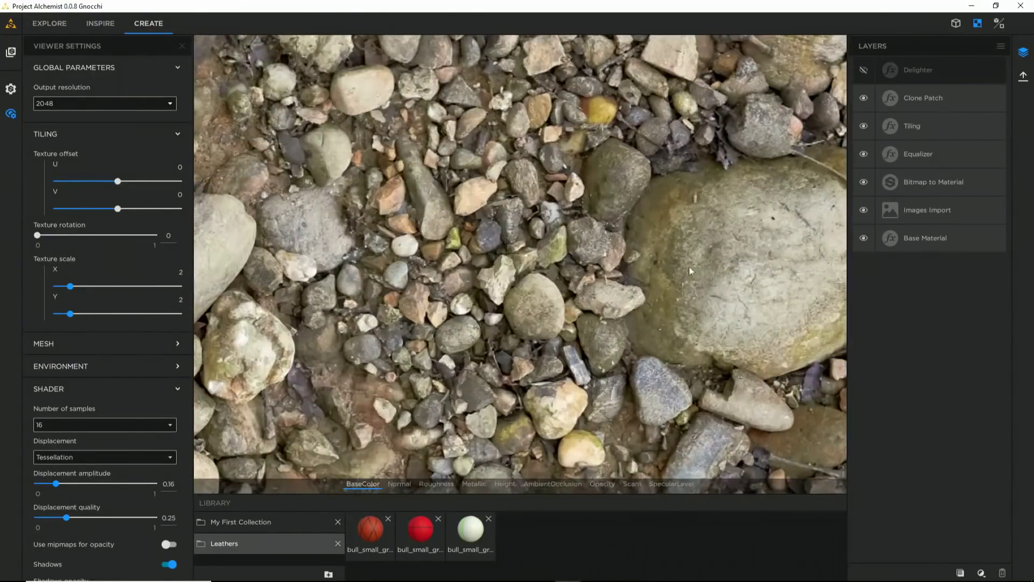
left_click_drag(690, 266, 604, 263)
scroll(604, 262, "up", 1)
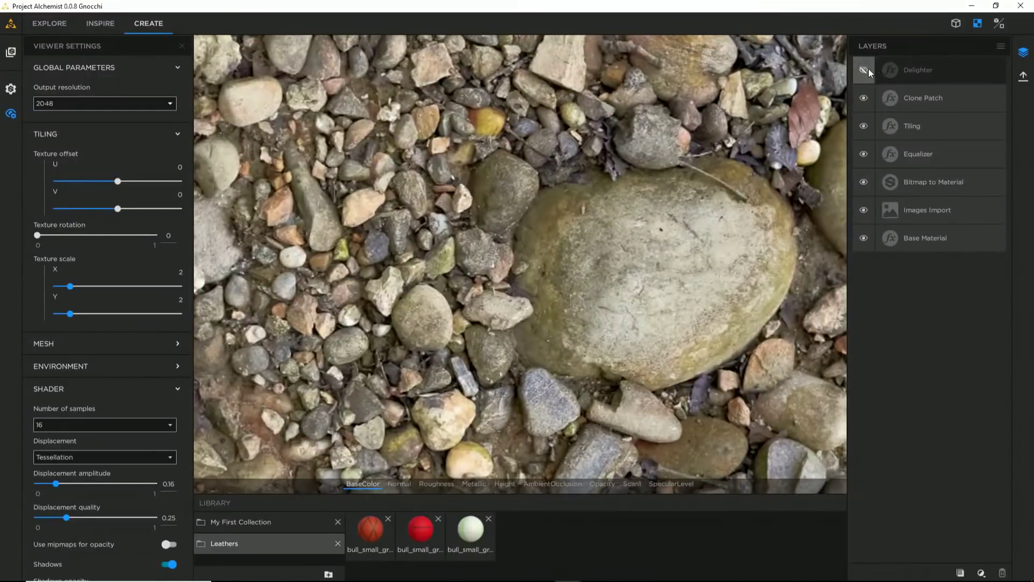
left_click(864, 71)
left_click(866, 71)
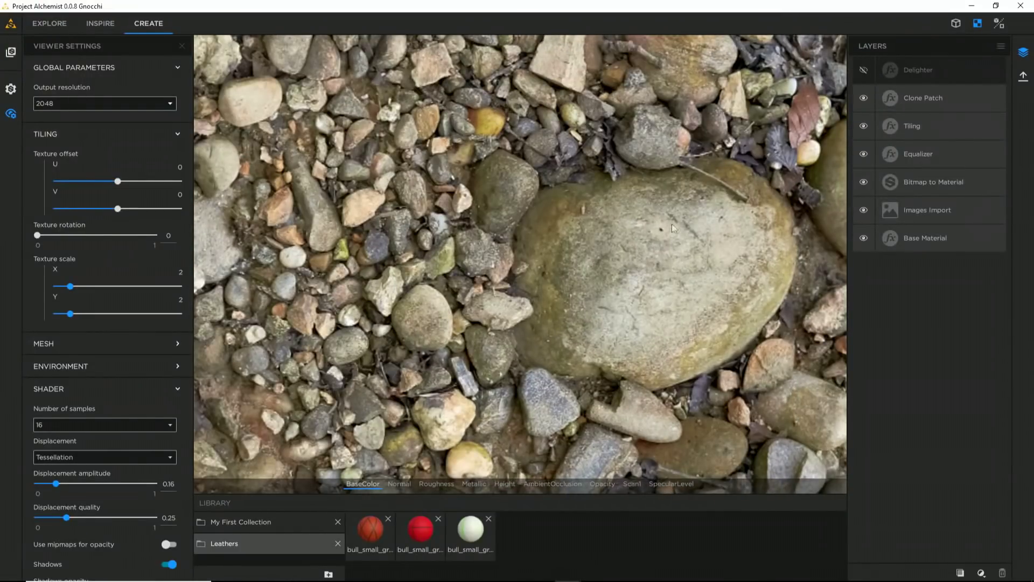
left_click_drag(784, 241, 690, 280)
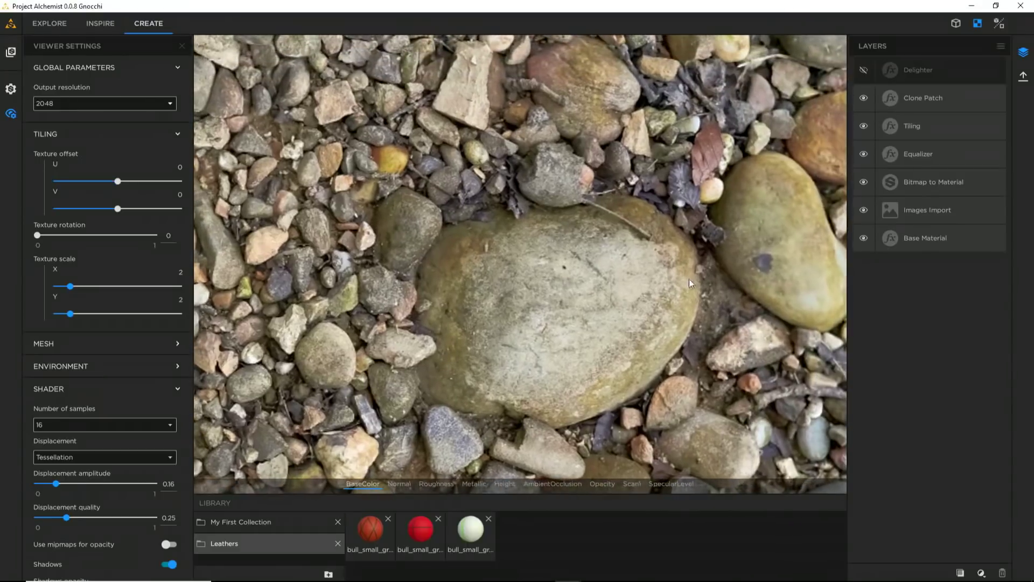
left_click(864, 70)
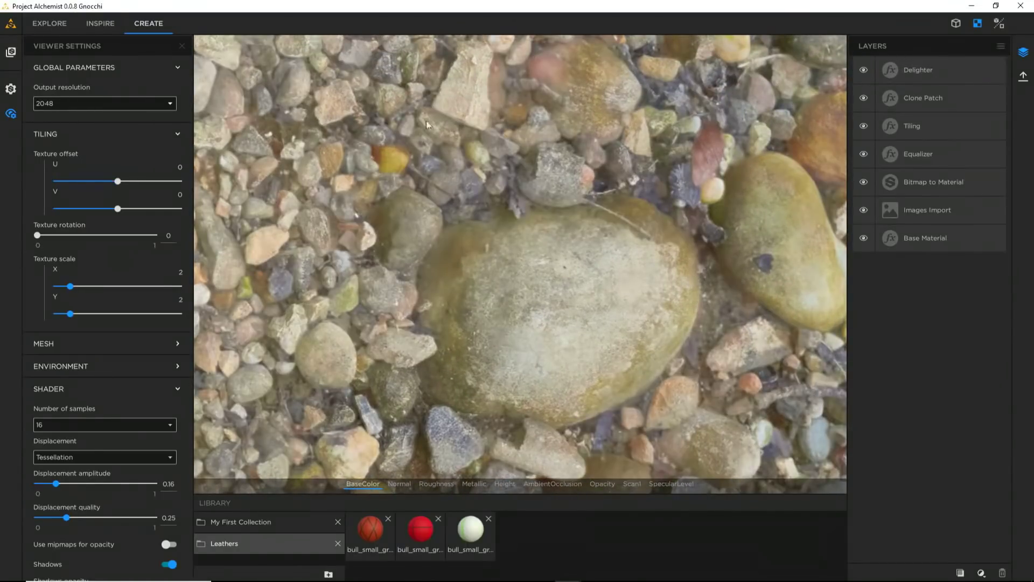
left_click_drag(411, 165, 488, 202)
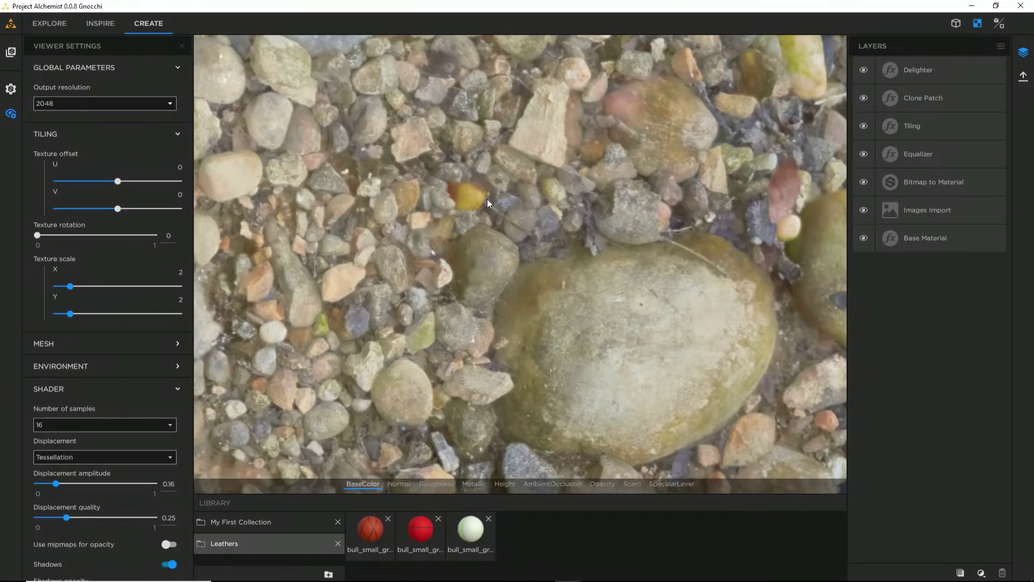
scroll(478, 195, "down", 5)
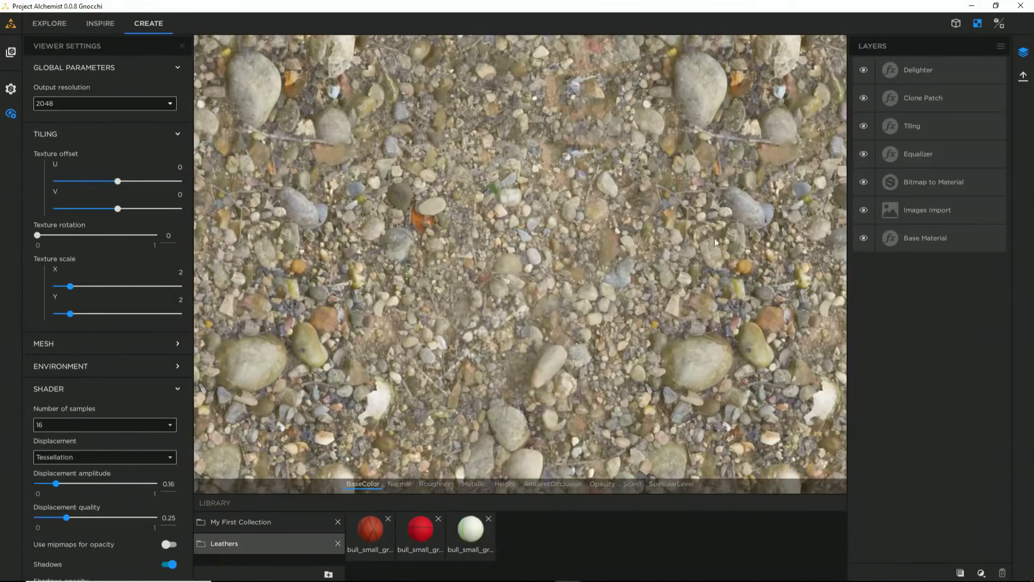
Compare the pebble ground with and without the Delighter in the full 3D view, both from afar and up close
left_click(953, 27)
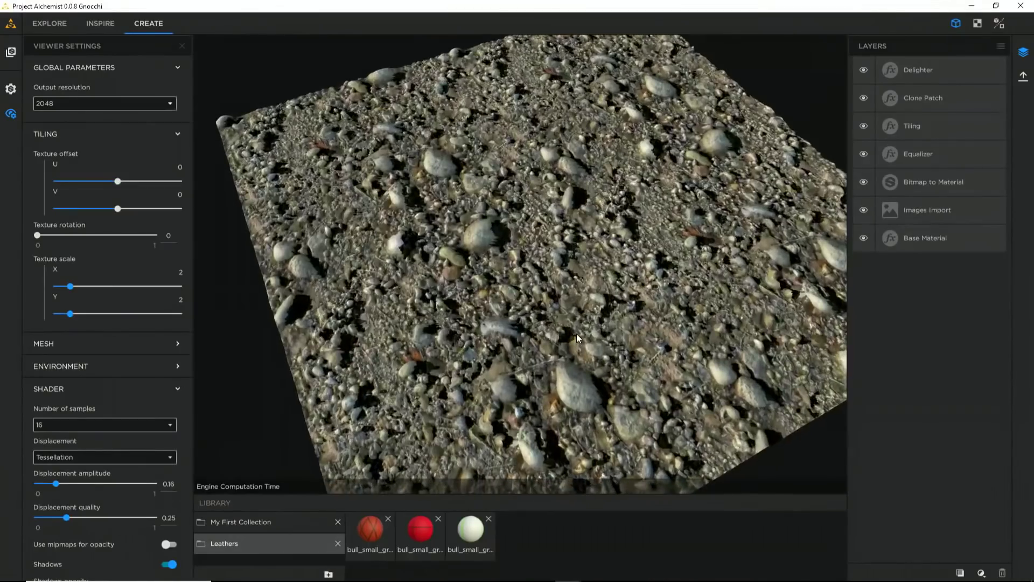
left_click(864, 70)
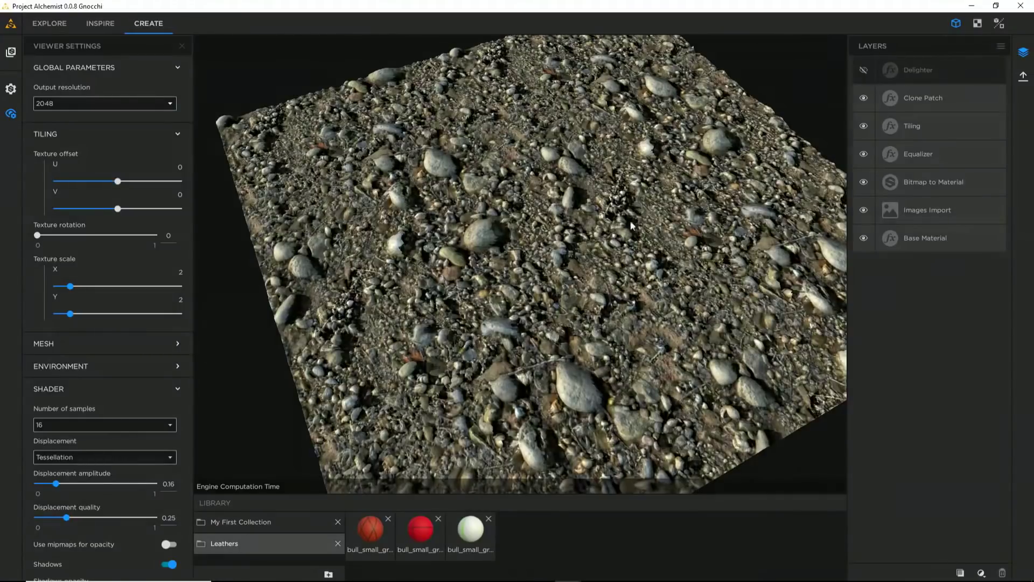
scroll(536, 276, "up", 5)
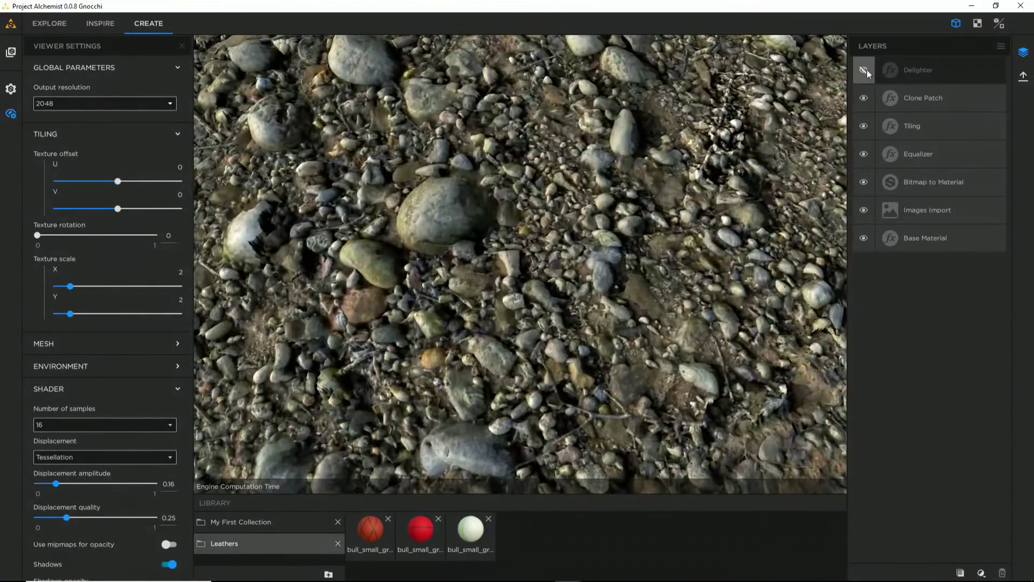
left_click(864, 71)
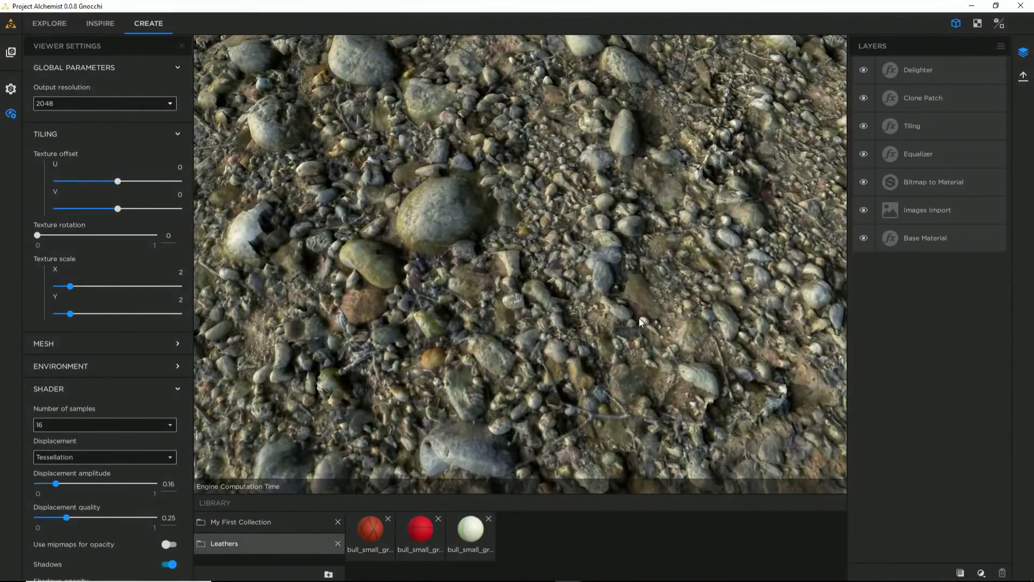
left_click_drag(629, 322, 632, 315)
scroll(631, 316, "down", 5)
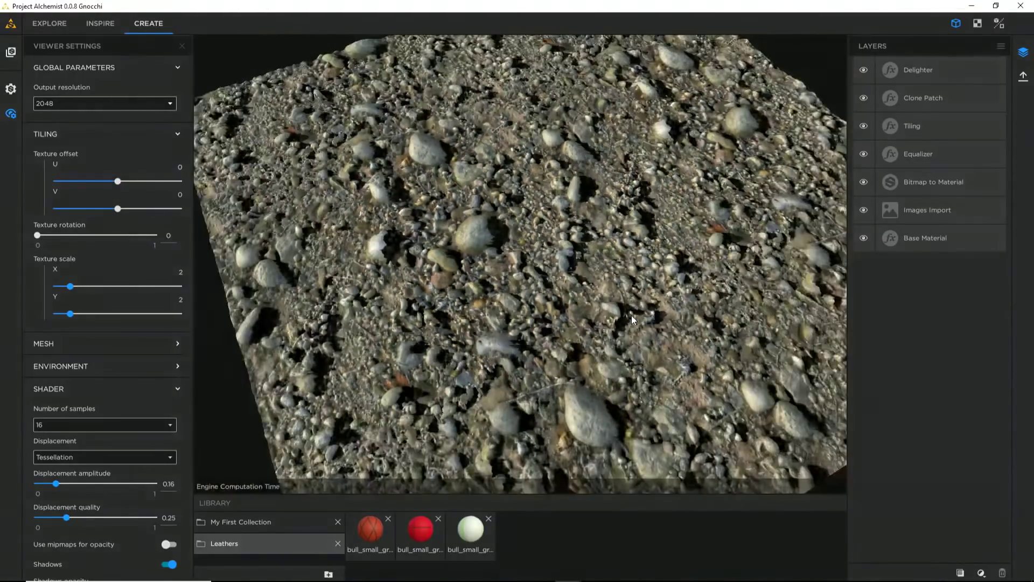
Rotate the lighting and try the Mondarrain and Glazed Patio environments, ending with Over The Clouds
right_click_drag(631, 319, 280, 458, "shift")
left_click(53, 364)
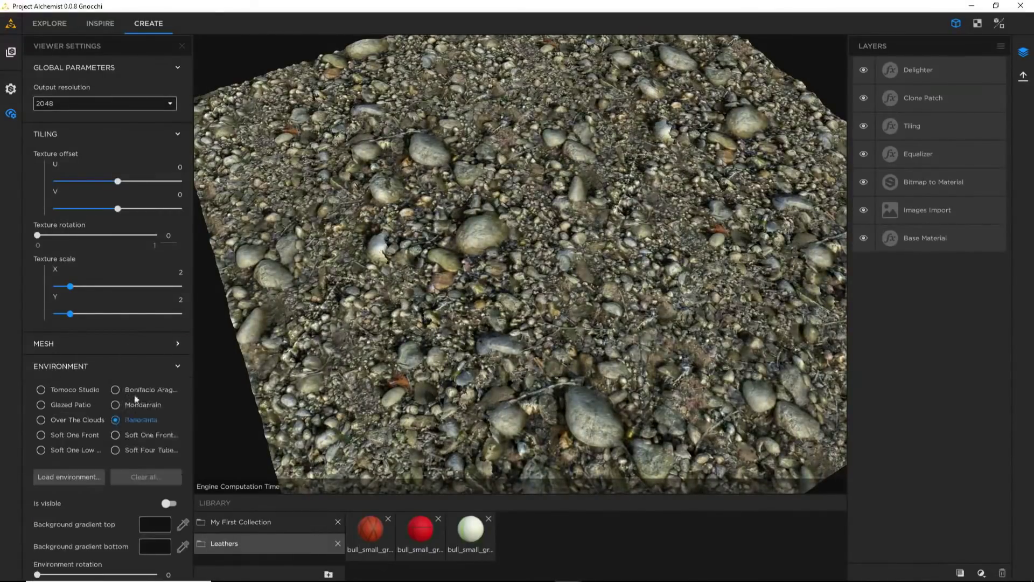
left_click(115, 405)
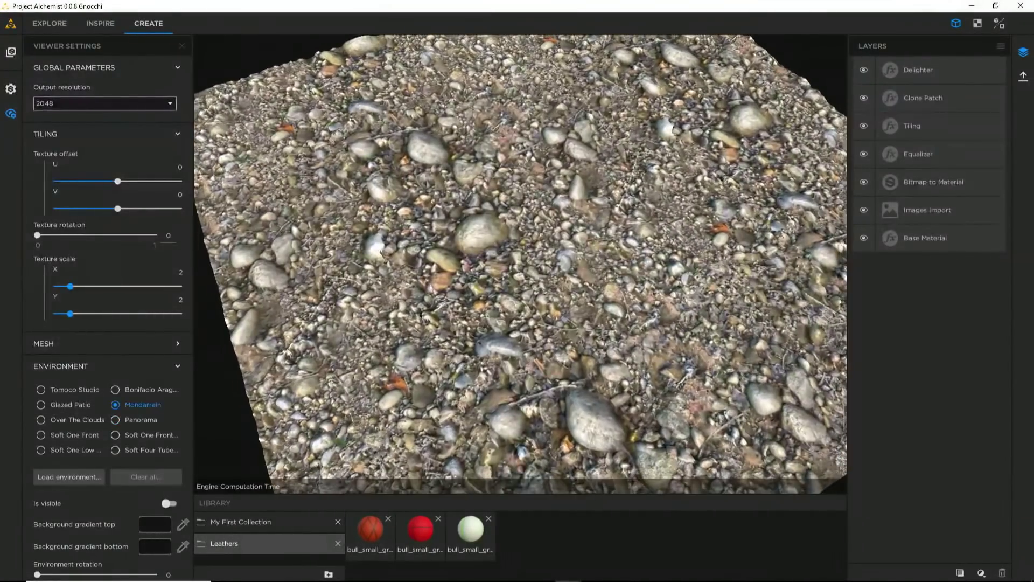
left_click(43, 404)
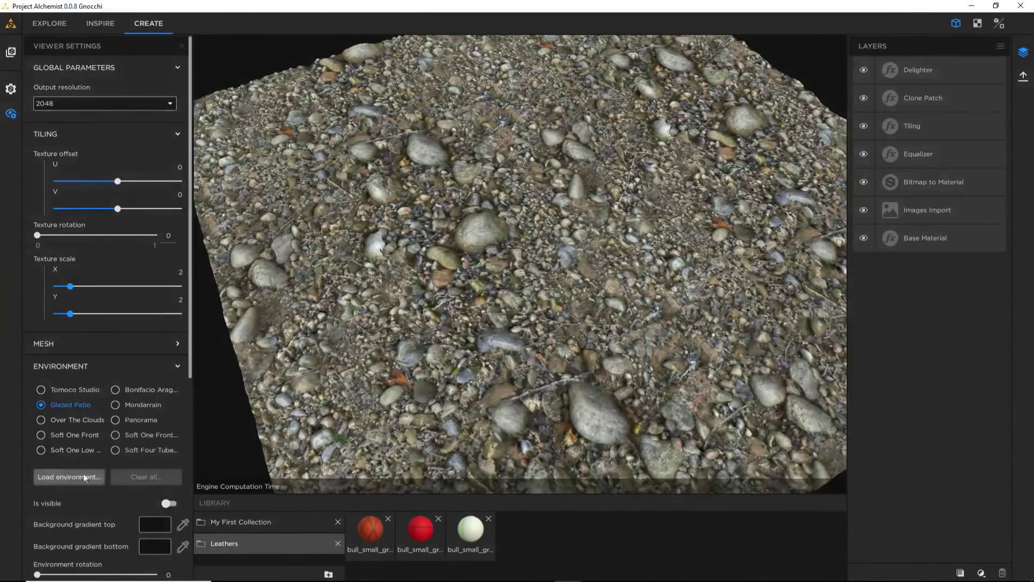
left_click(43, 420)
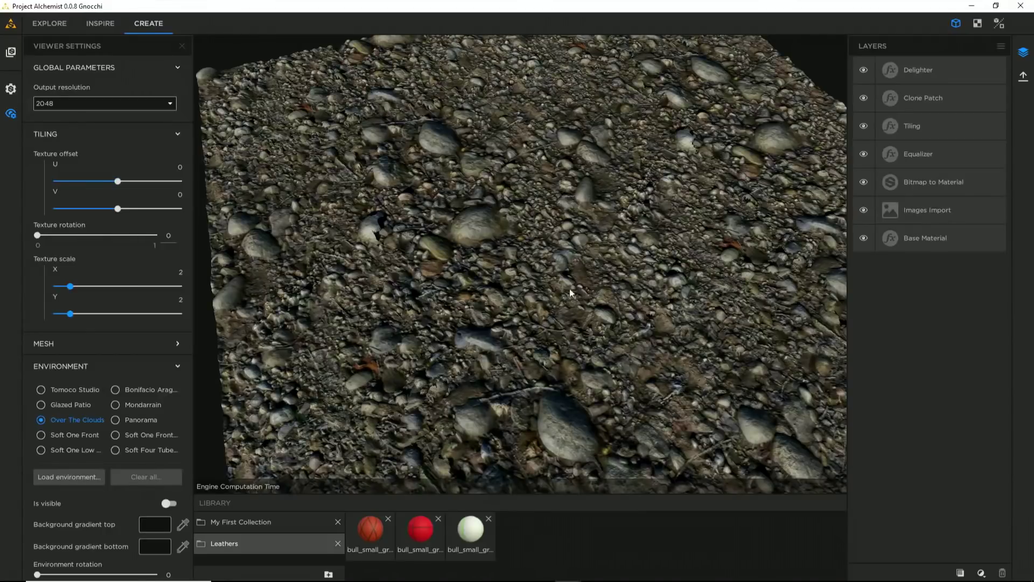
left_click(1000, 47)
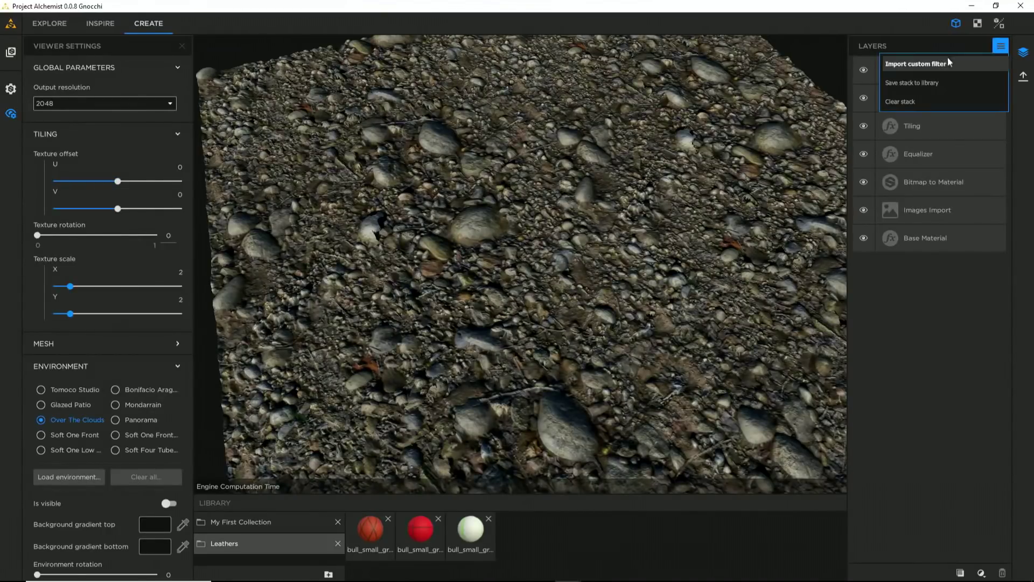
left_click(930, 83)
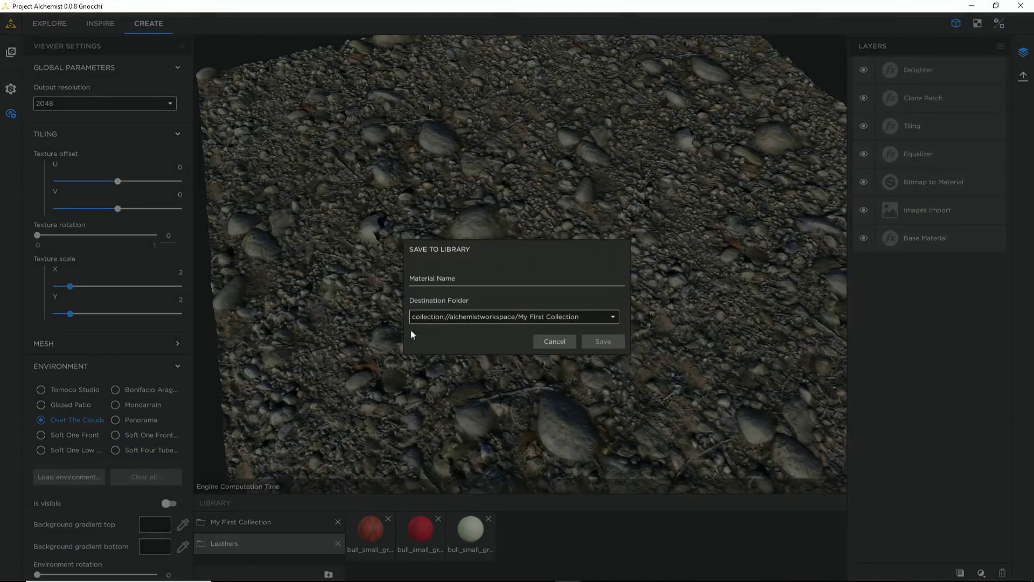
left_click(526, 313)
left_click(526, 312)
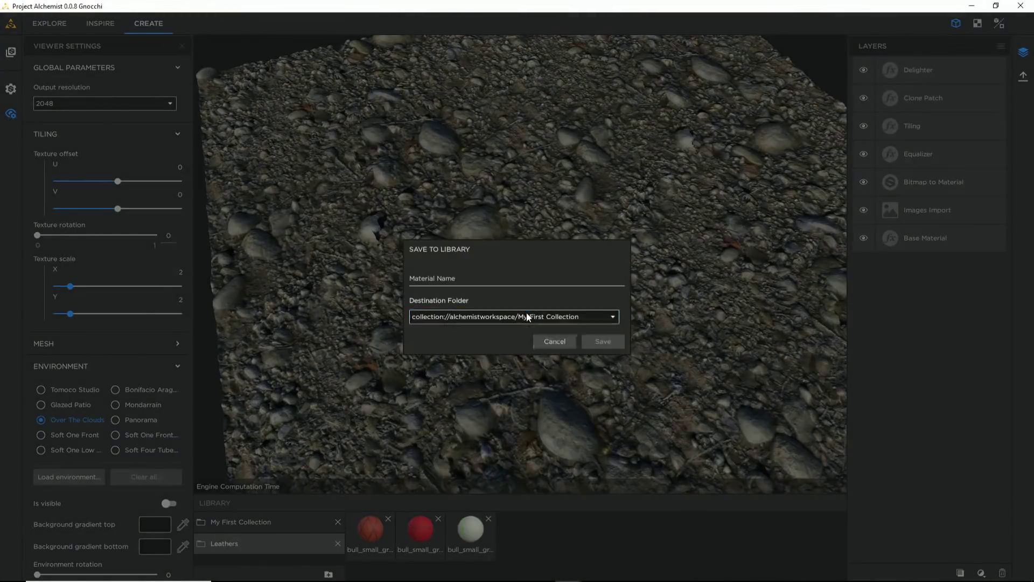
left_click(559, 343)
Create a new library named Grounds
left_click(328, 574)
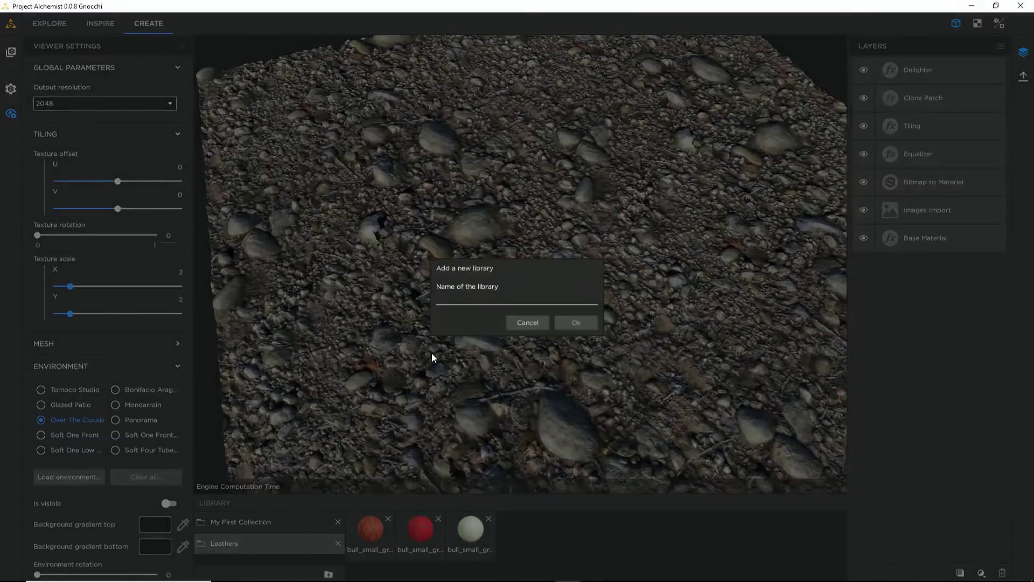
type("Grounds")
left_click(579, 321)
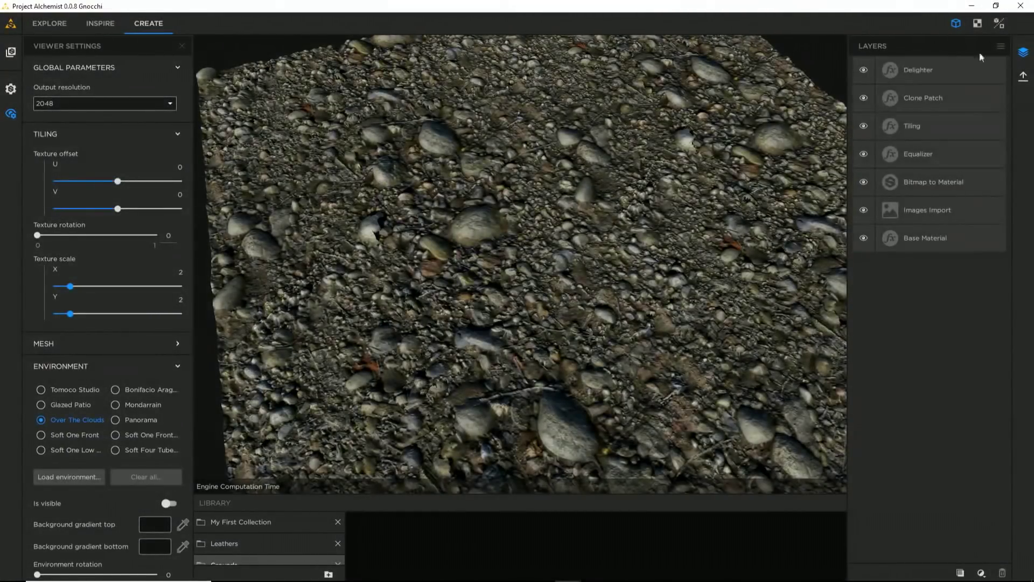
Save the layer stack to the Grounds library as a material named Pebbles
left_click(1002, 46)
left_click(953, 84)
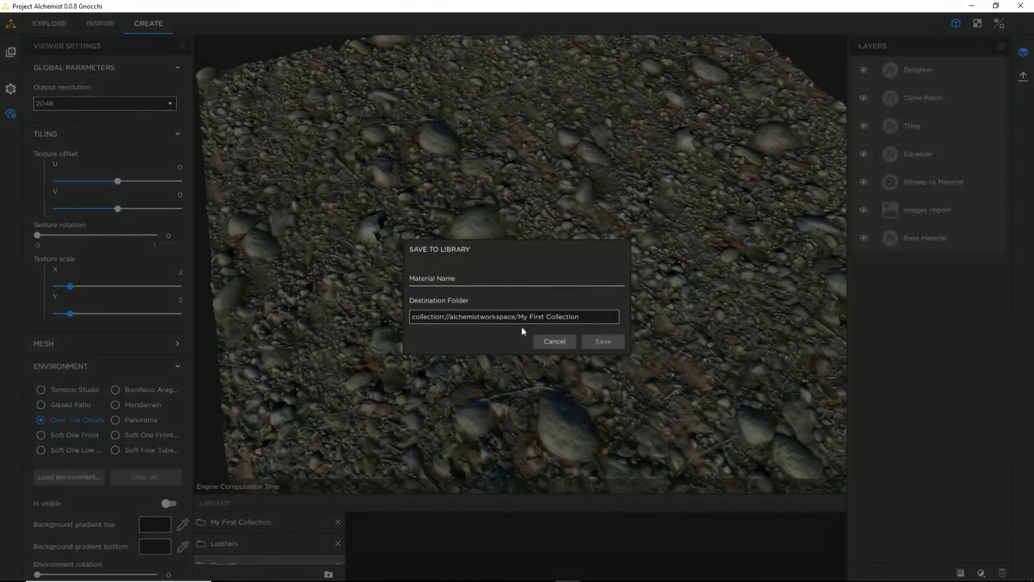
left_click(482, 314)
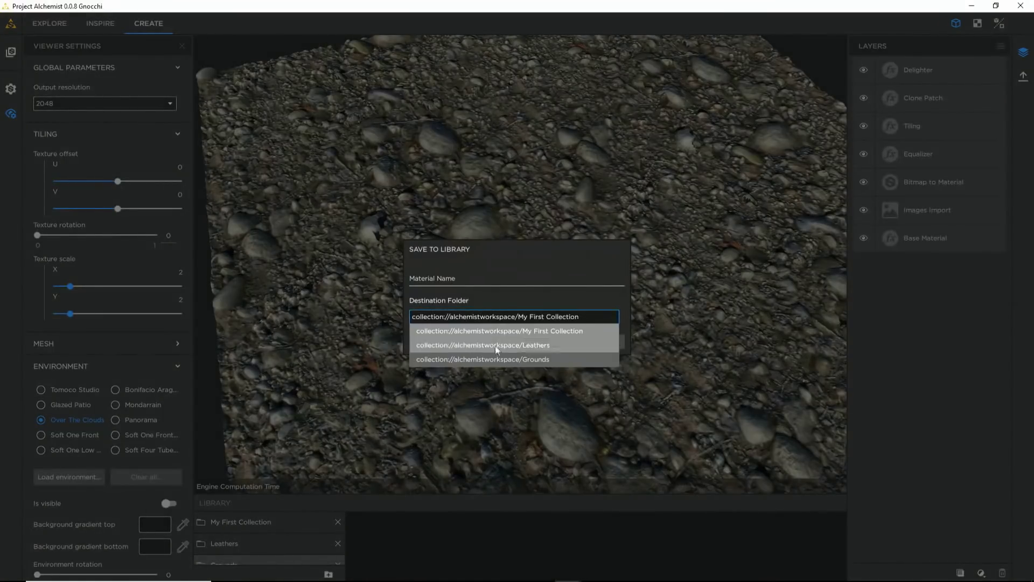
left_click(493, 358)
left_click(469, 278)
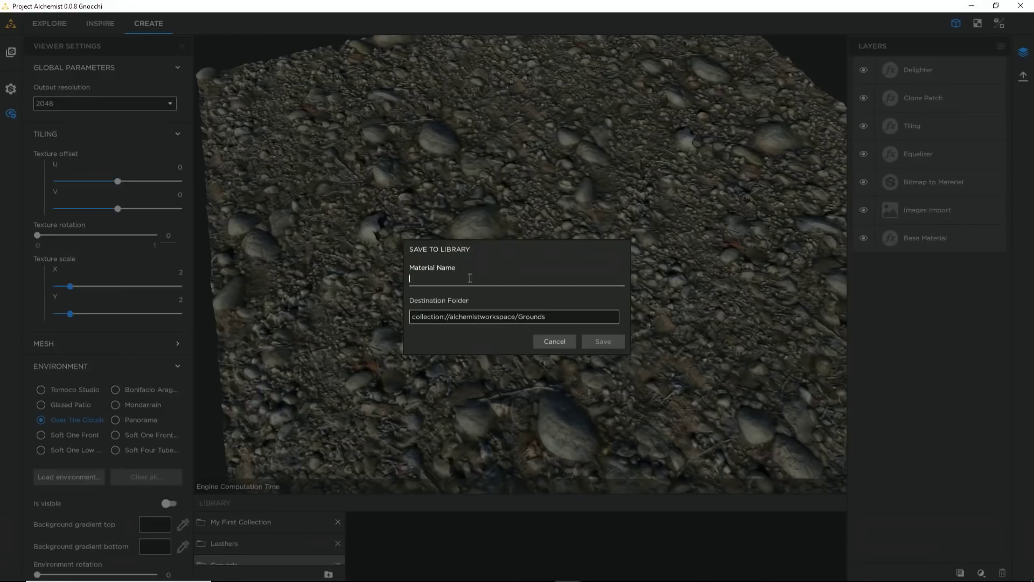
type("Pebbles")
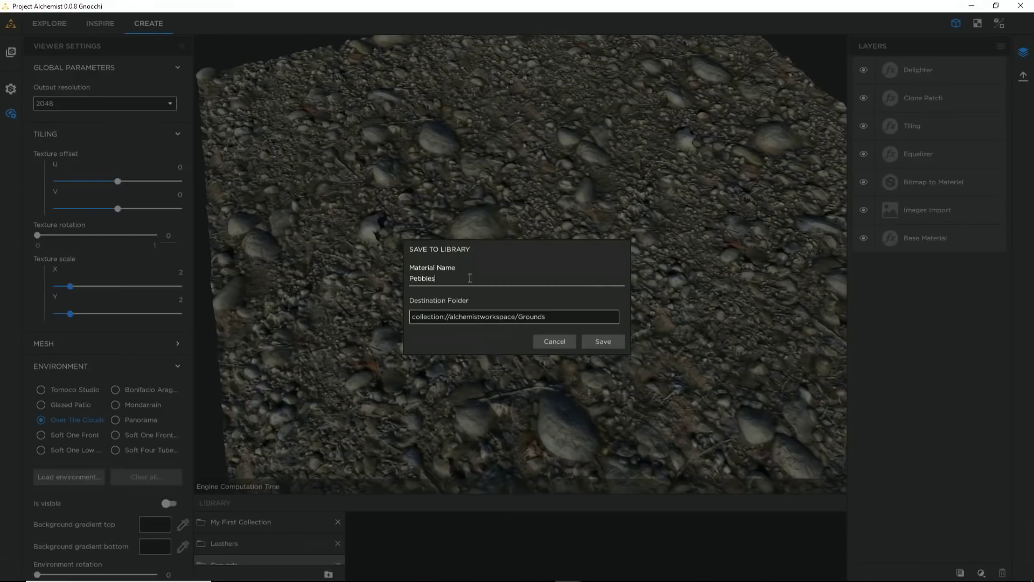
left_click(603, 341)
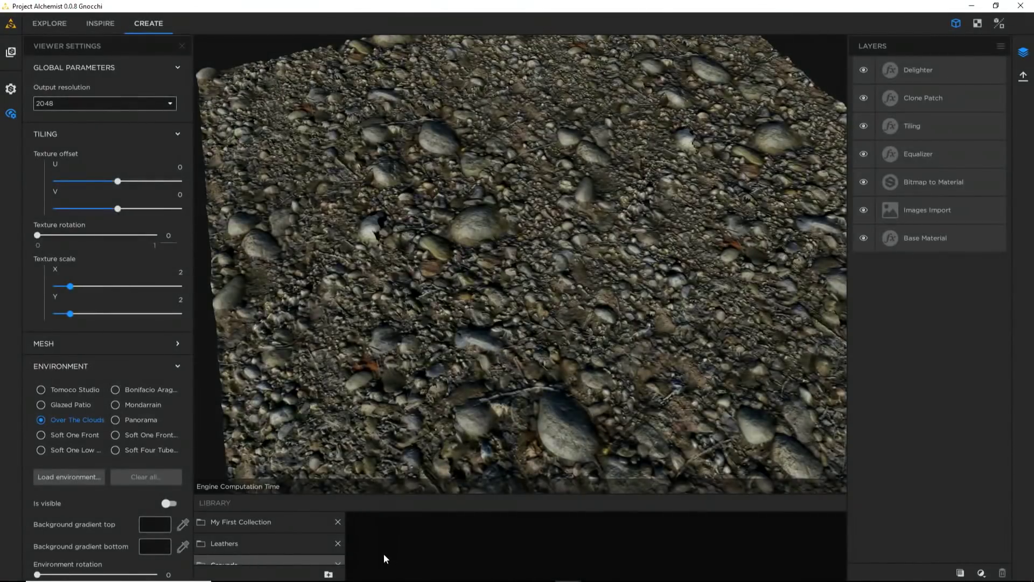
left_click(329, 573)
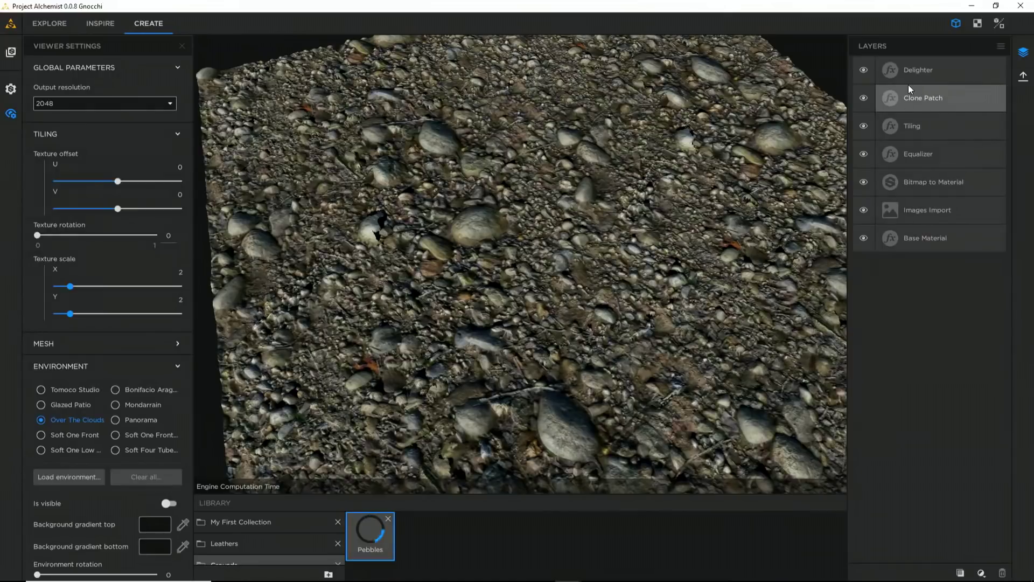
Clear the layer stack and load the saved Pebbles material from the Grounds library as a layer
left_click(1001, 46)
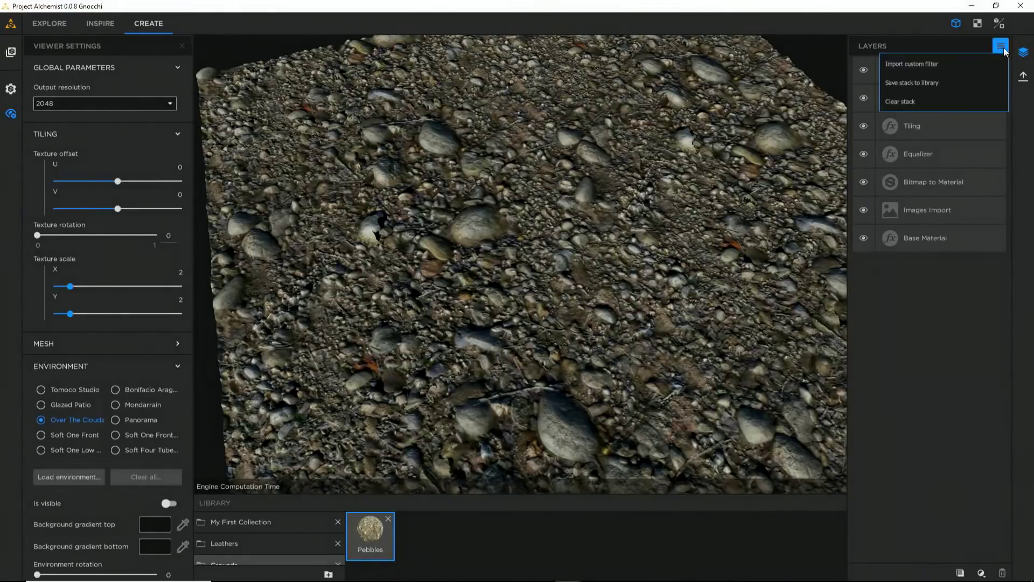
left_click(909, 102)
left_click(586, 334)
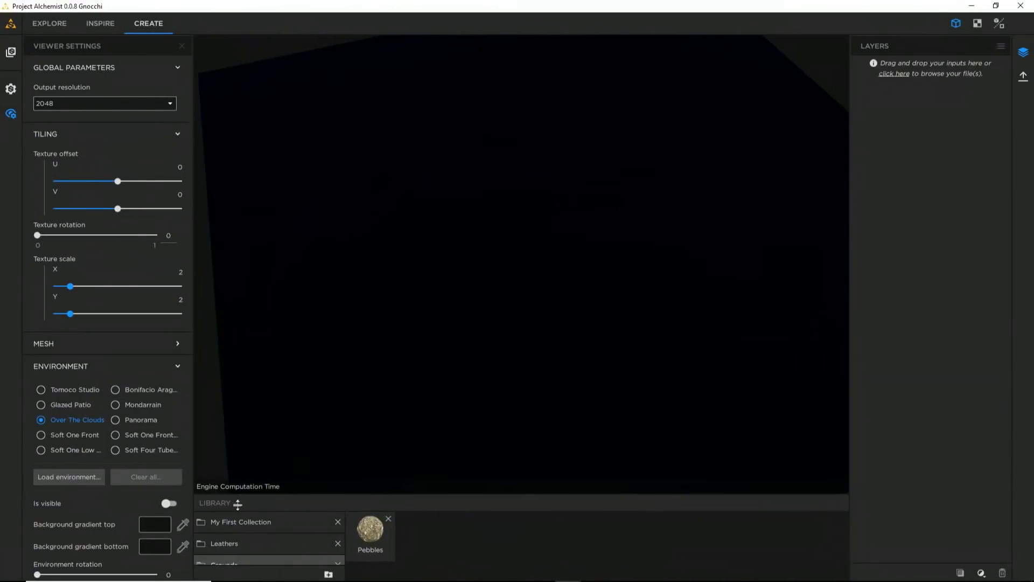
left_click_drag(370, 534, 901, 81)
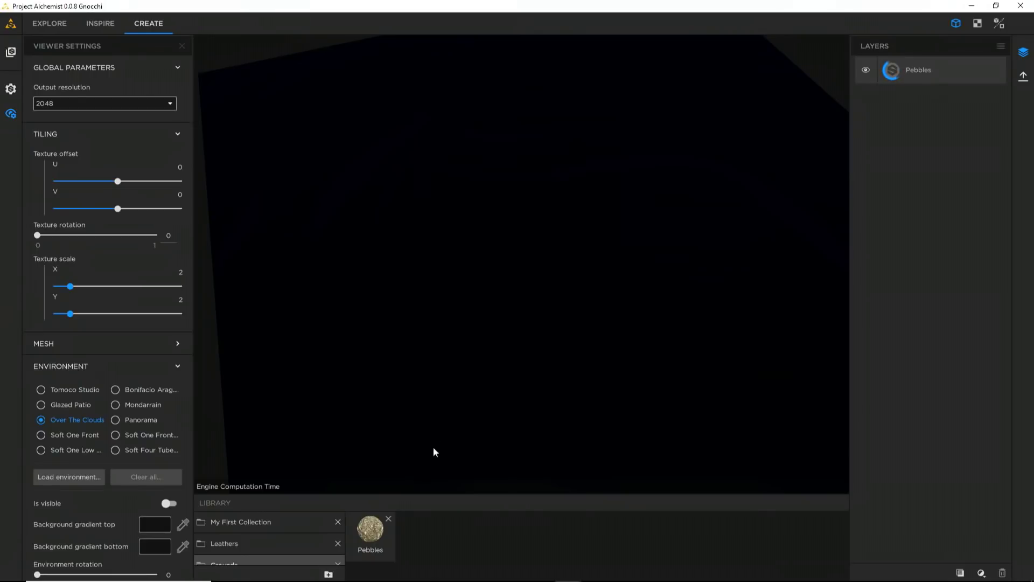
Import Ground Golf Bunker.sbsar from the Grounds project's Filters folder as a layer above Pebbles
left_click(298, 573)
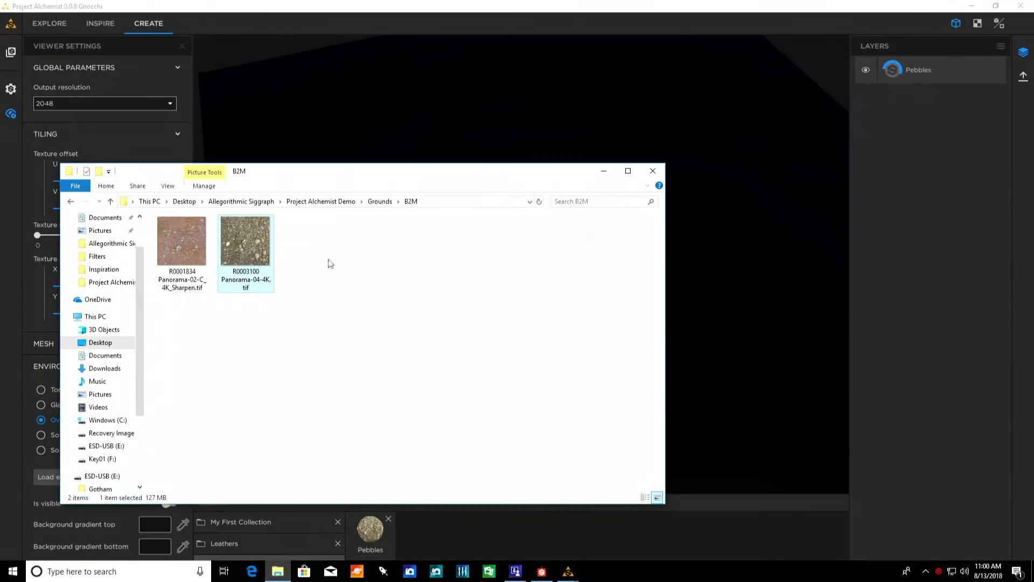
left_click(378, 203)
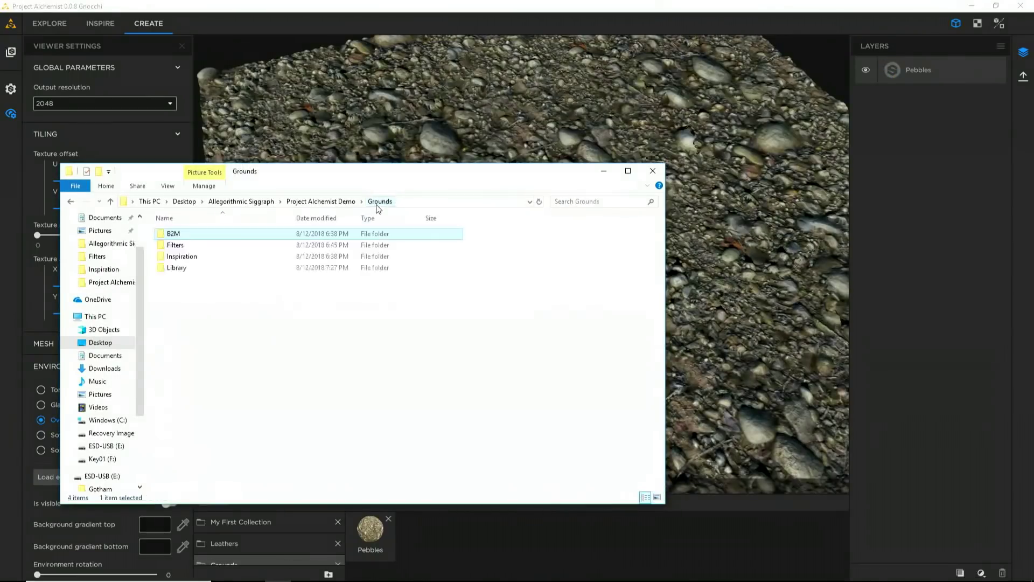
double_click(172, 245)
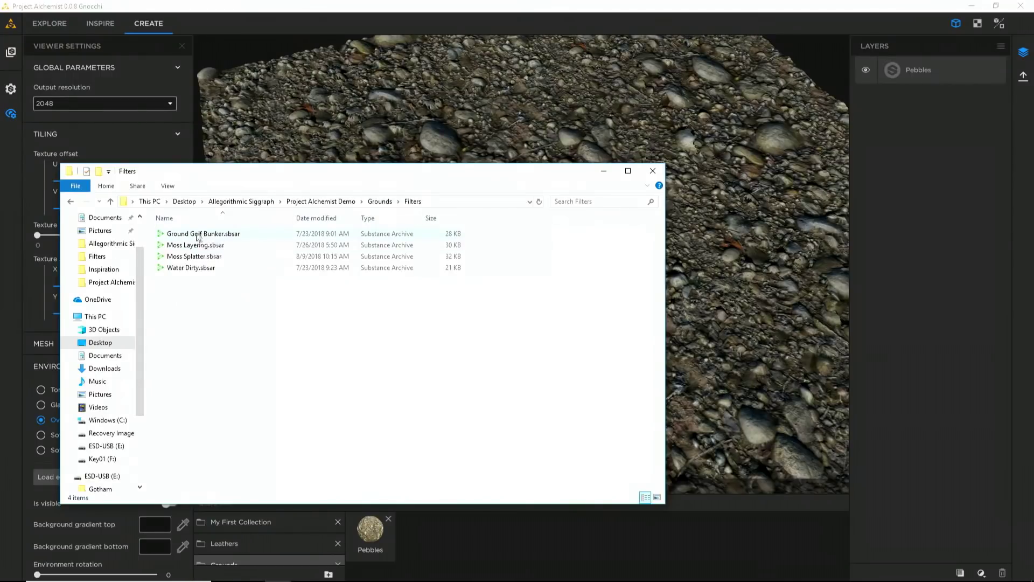
left_click_drag(345, 171, 328, 226)
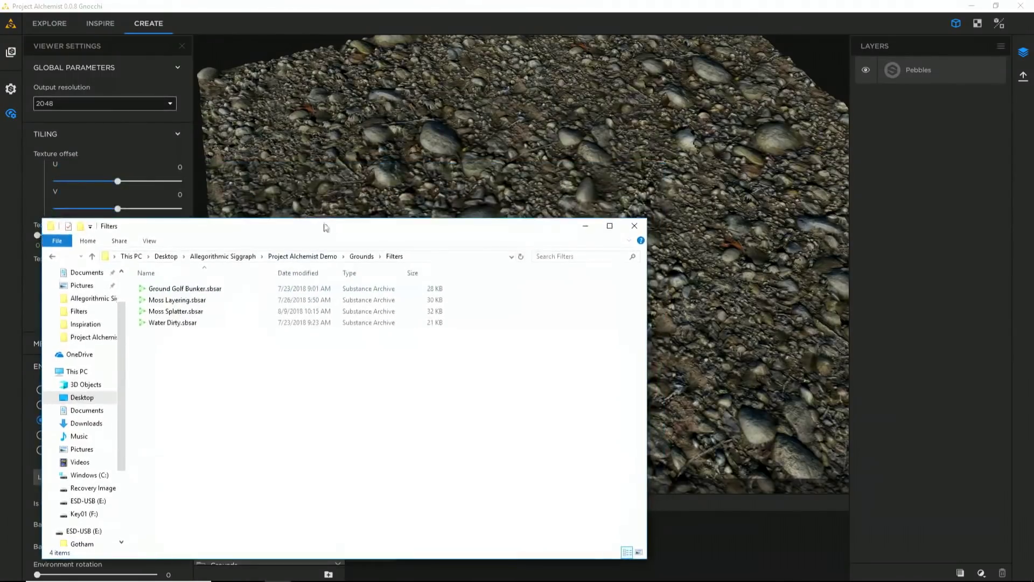
left_click_drag(195, 290, 688, 86)
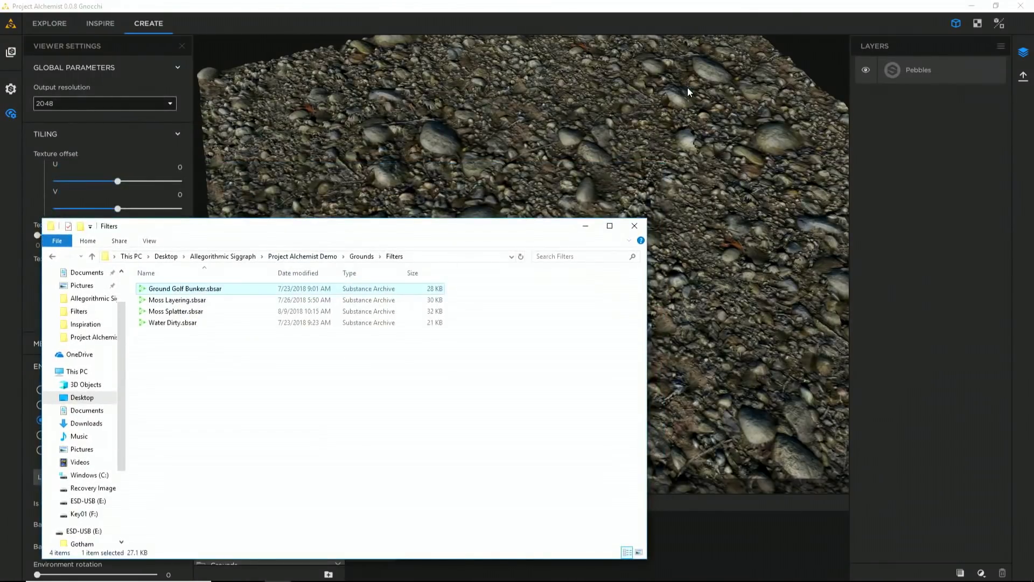
left_click(658, 10)
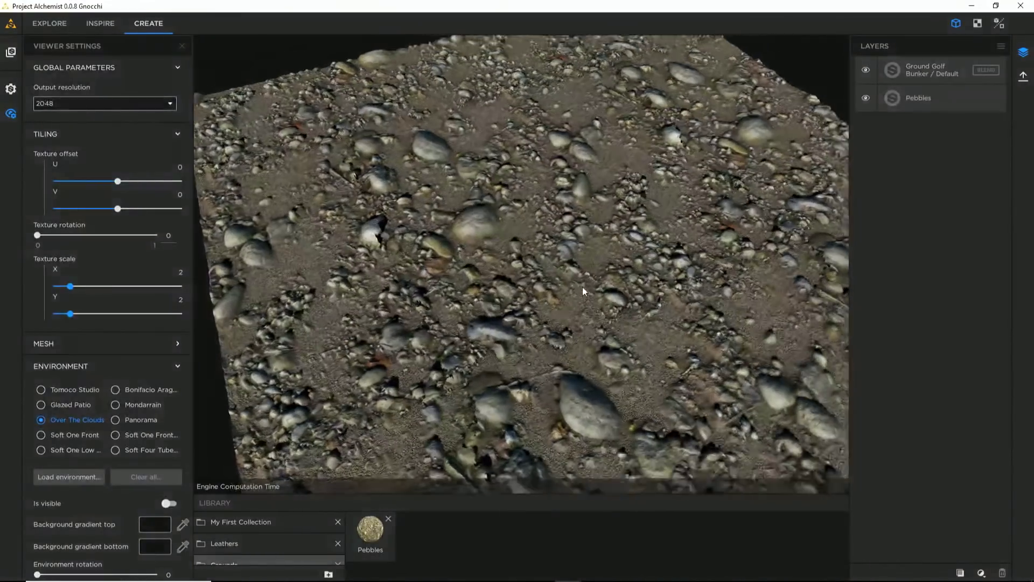
Try the Mondarrain environment on the blended ground and settle on the Panorama environment
left_click_drag(583, 287, 641, 275)
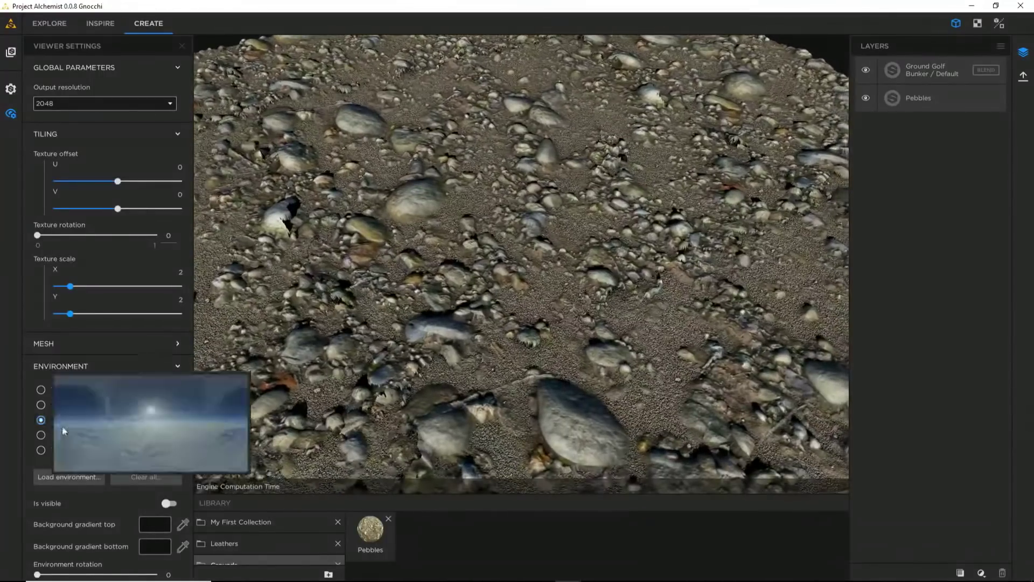
left_click(115, 404)
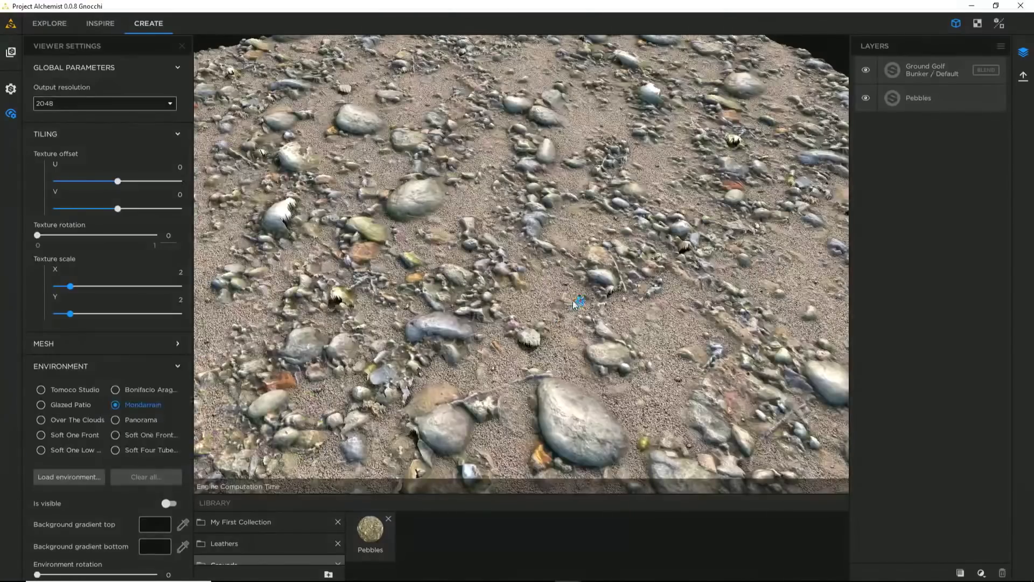
left_click_drag(576, 305, 558, 292)
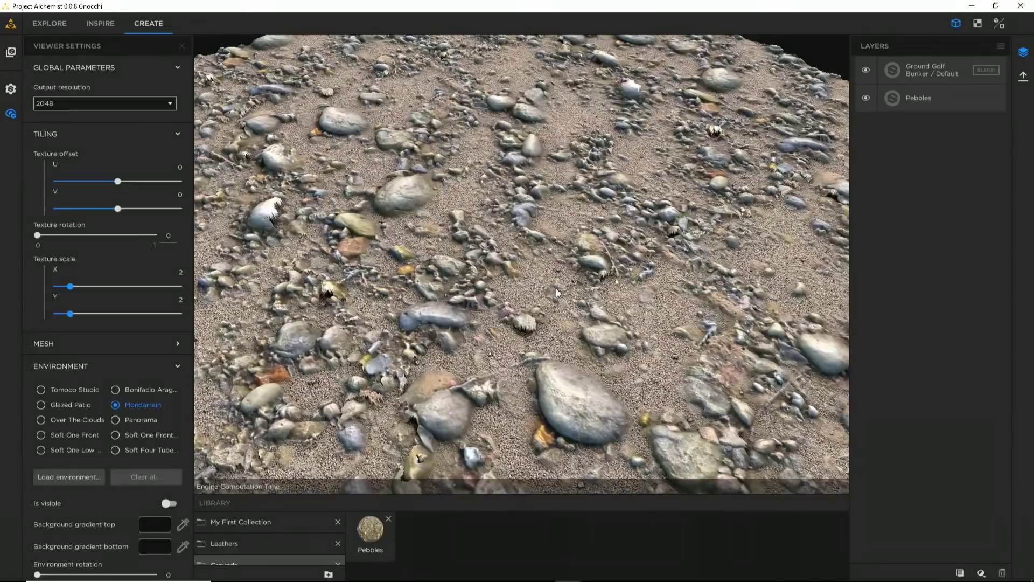
left_click(124, 418)
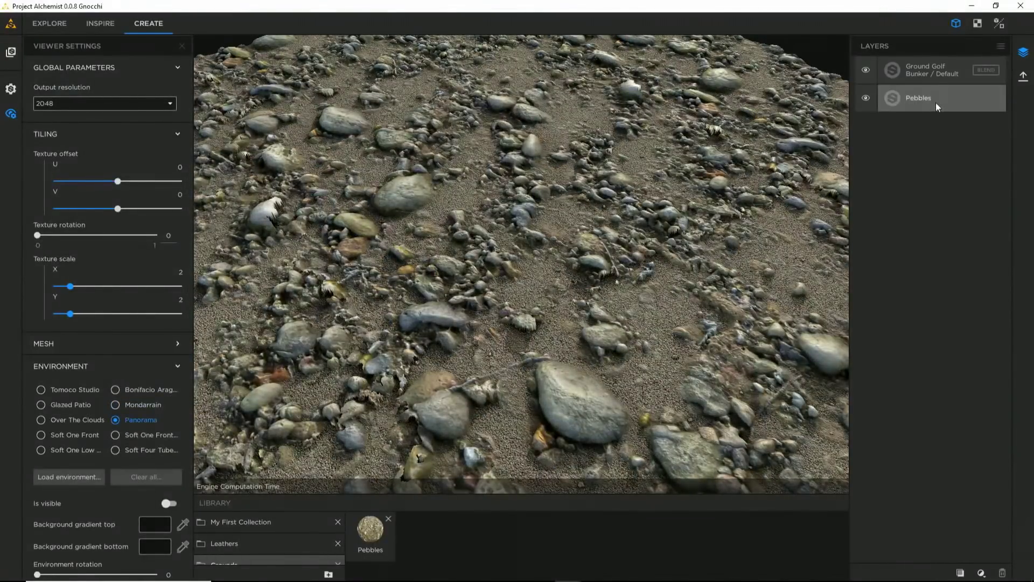
Set the Ground Golf Bunker layer's sand pattern to After The Rain and close the viewer settings
left_click(927, 73)
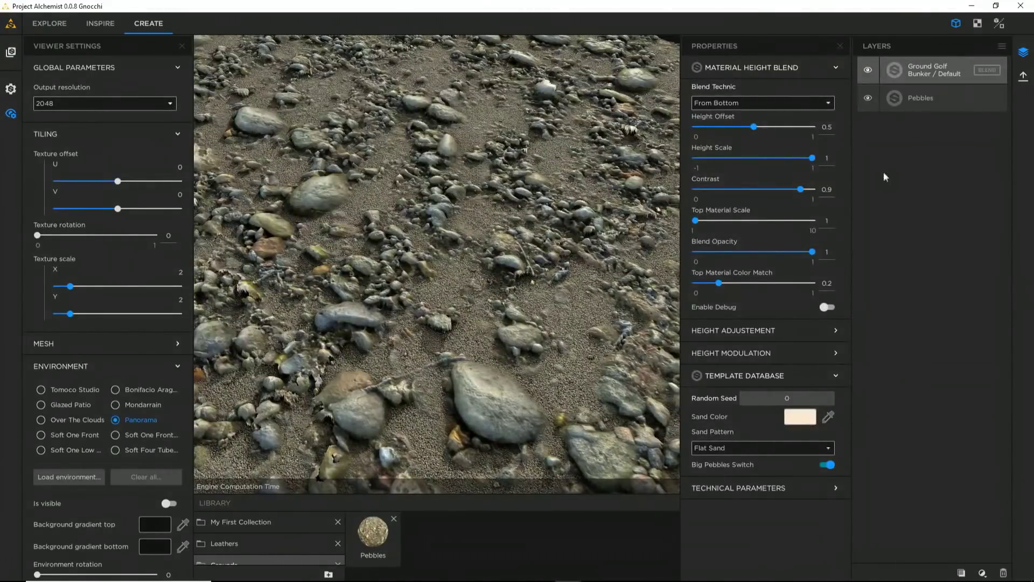
left_click(182, 44)
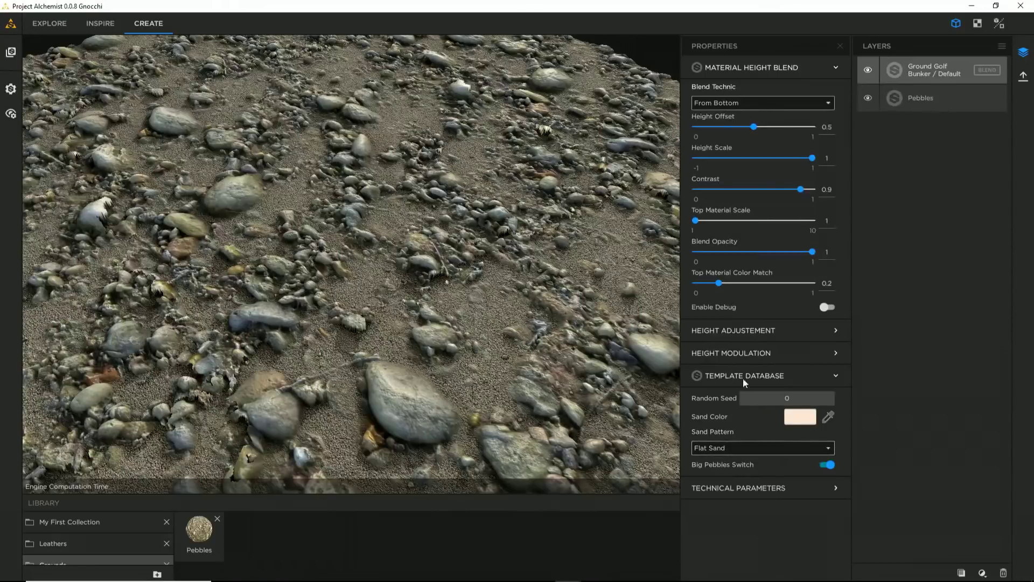
left_click(735, 450)
left_click(724, 450)
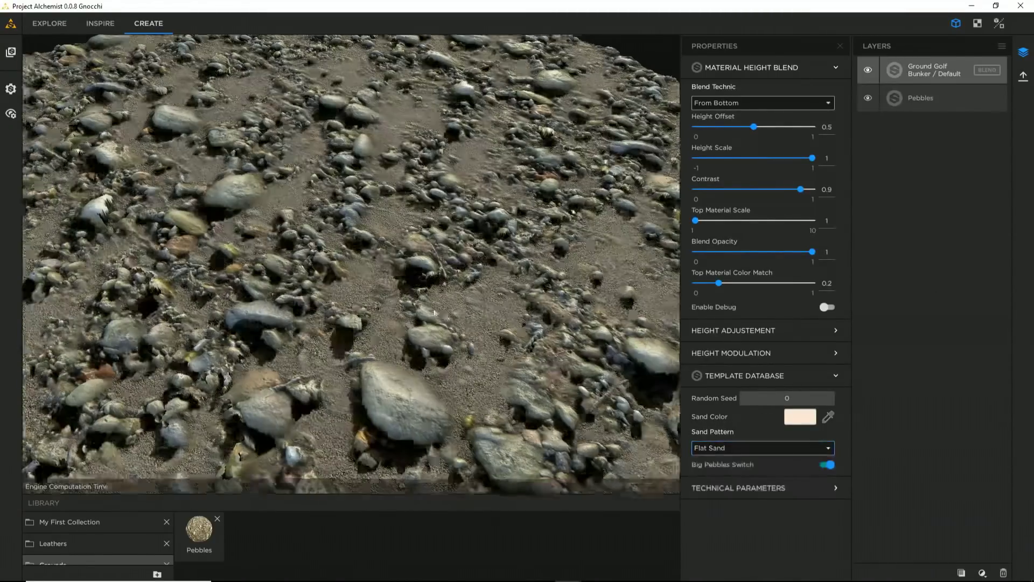
left_click(721, 448)
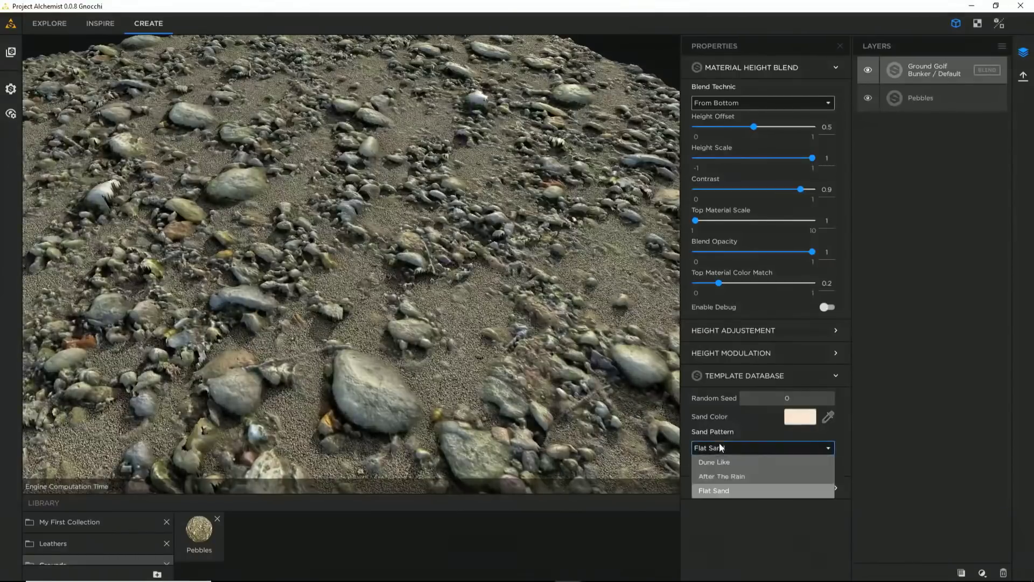
left_click(720, 476)
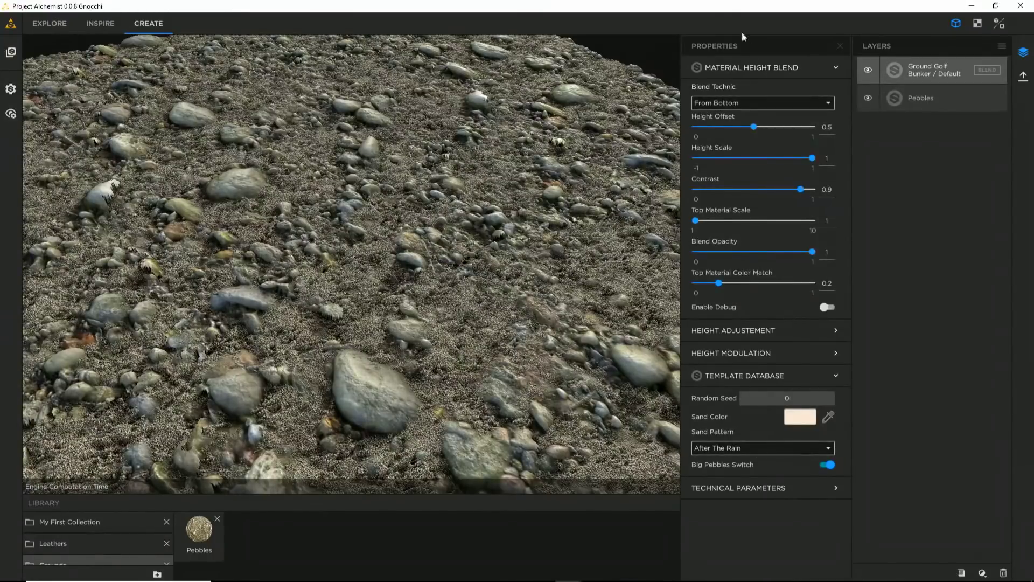
Set the sand blend's Height Offset to 0.43 and enable Height Modulation
mouse_move(757, 131)
left_mouse_down()
mouse_move(731, 133)
mouse_move(769, 131)
mouse_move(746, 137)
left_mouse_up()
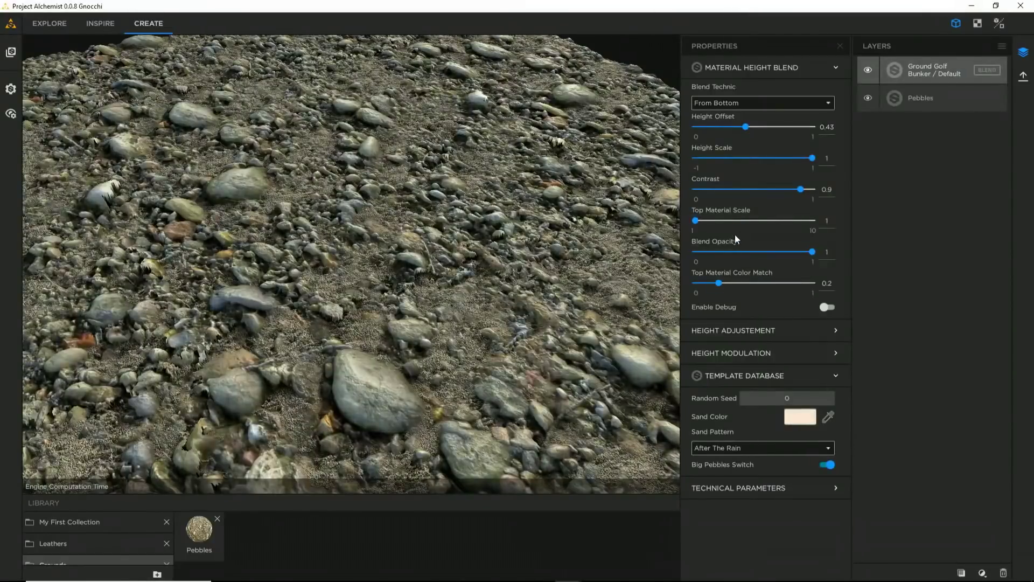
left_click(822, 353)
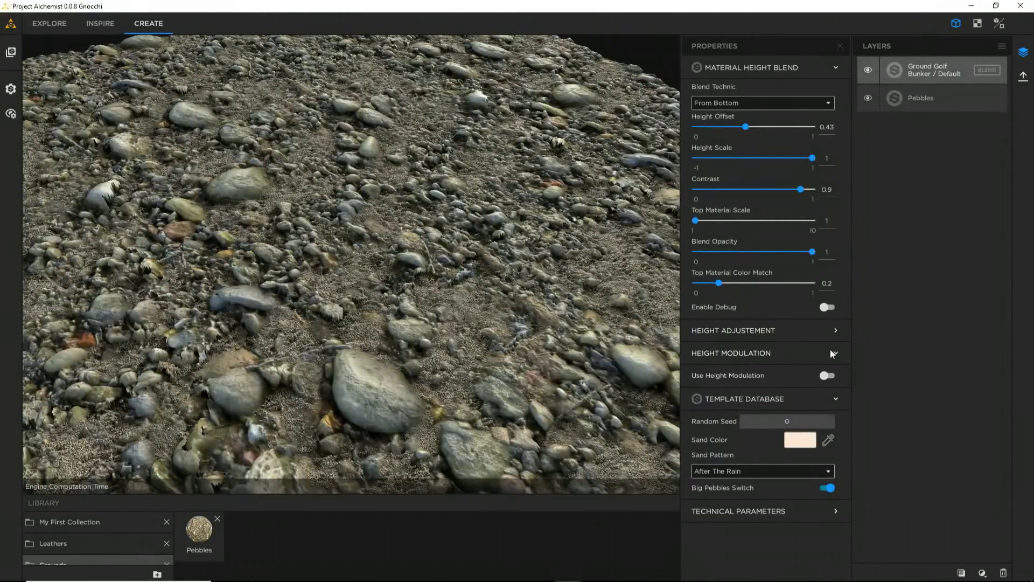
left_click(828, 376)
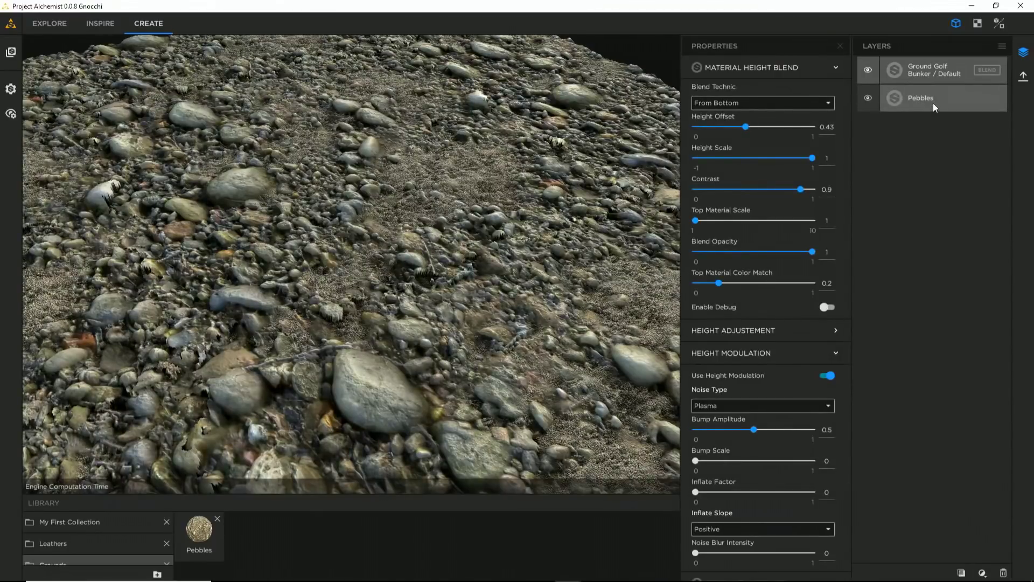
Add a Water layer on top of the stack and set its Water Level to 0.28
left_click(983, 572)
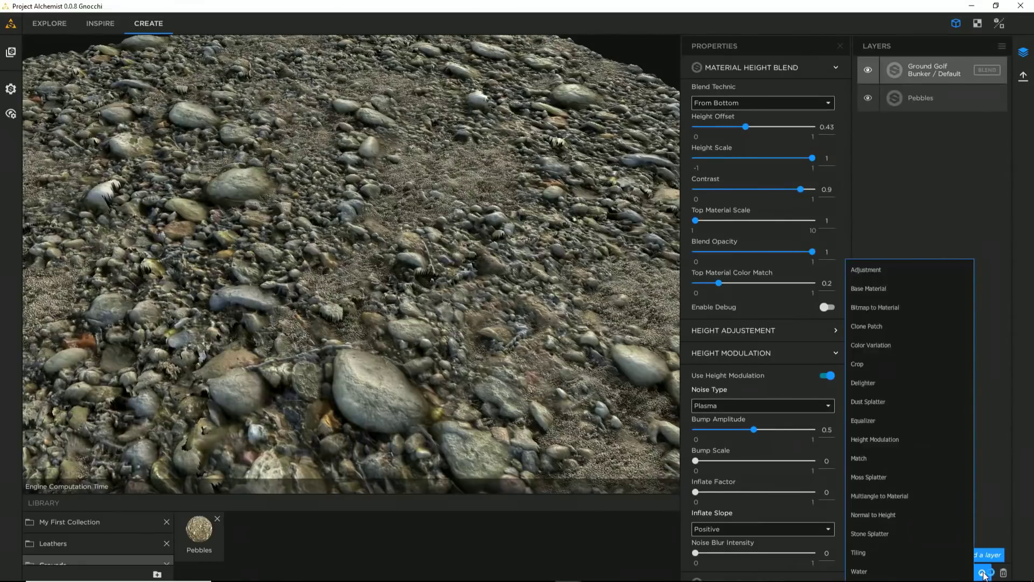
left_click(861, 572)
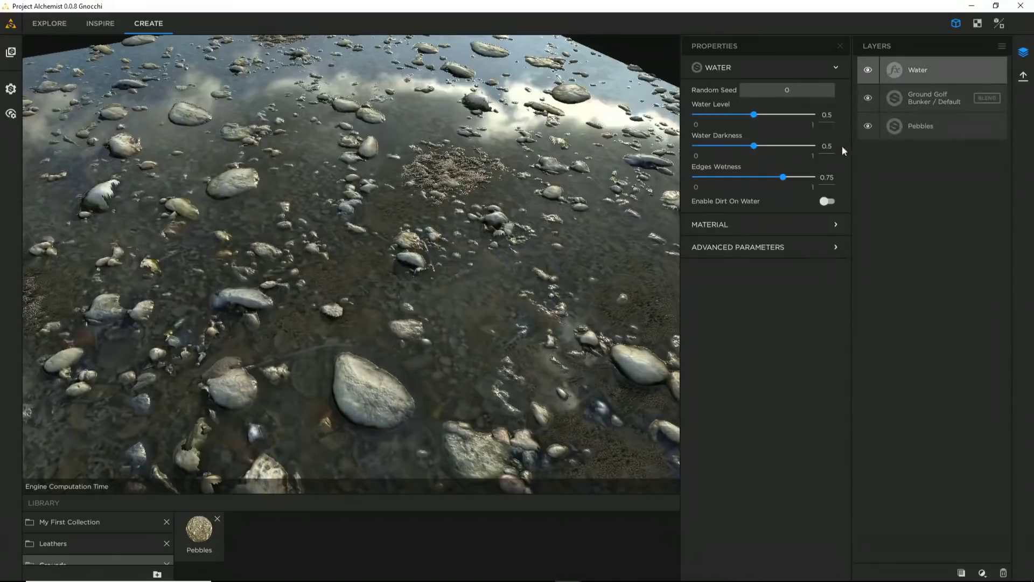
left_click_drag(754, 115, 728, 116)
left_click_drag(539, 238, 494, 243)
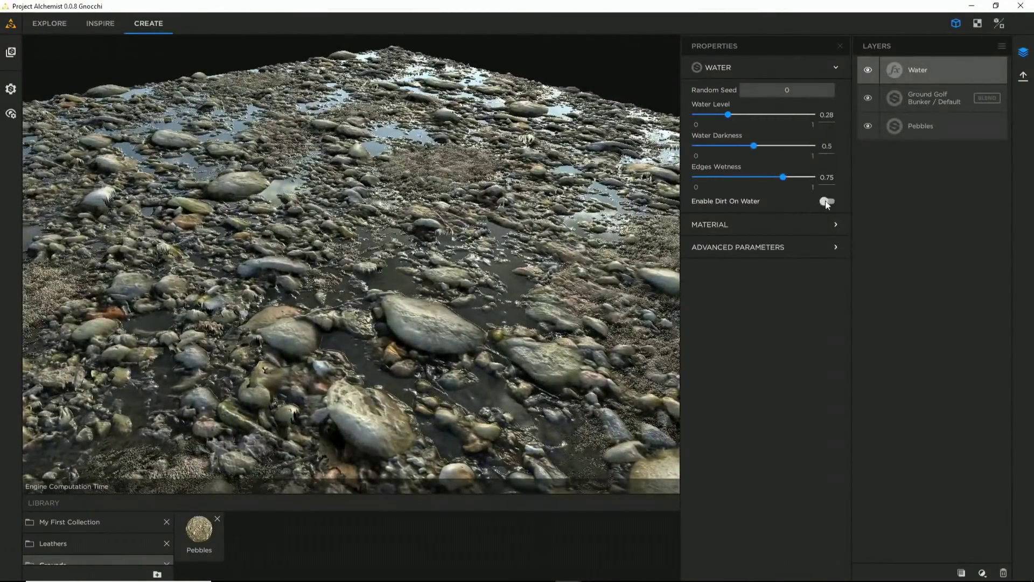
Enable dirt on the water and set the Water Level to 0.29
left_click(826, 202)
left_click_drag(411, 298, 382, 258)
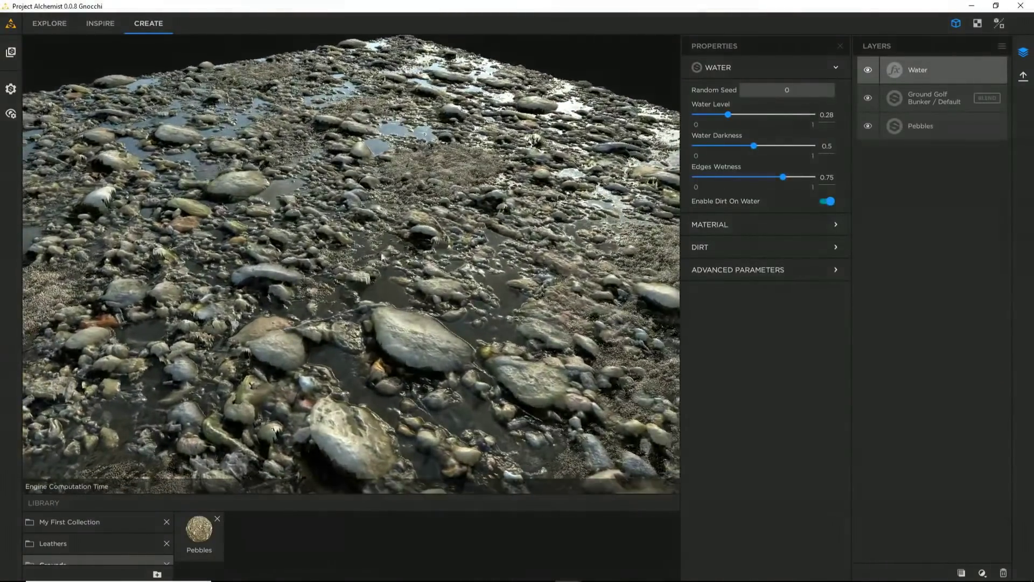
left_click_drag(729, 115, 729, 114)
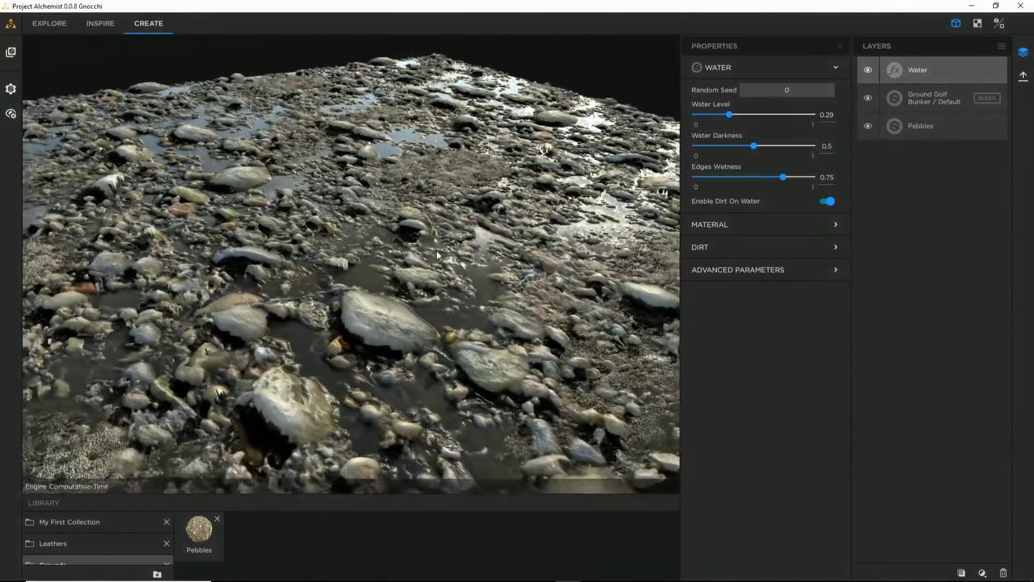
scroll(438, 254, "up", 3)
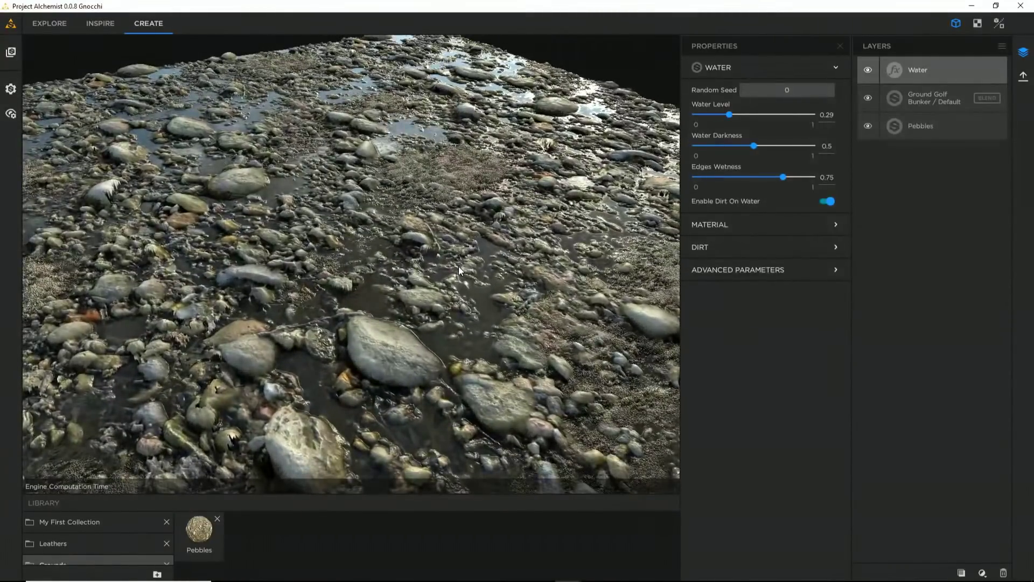
Add a Moss Splatter layer above the water and set its Growth Method to From Top
left_click(983, 573)
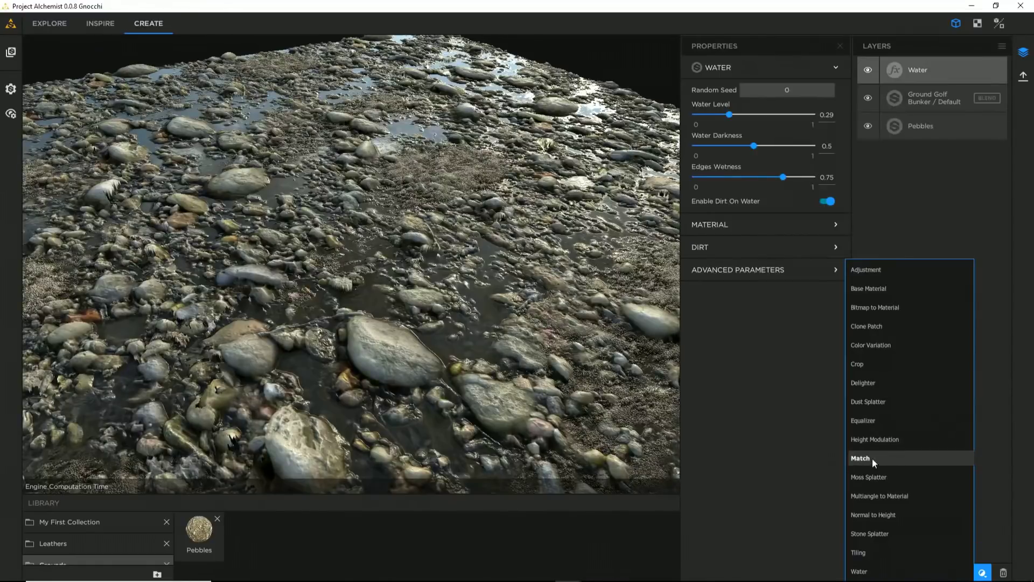
left_click(873, 477)
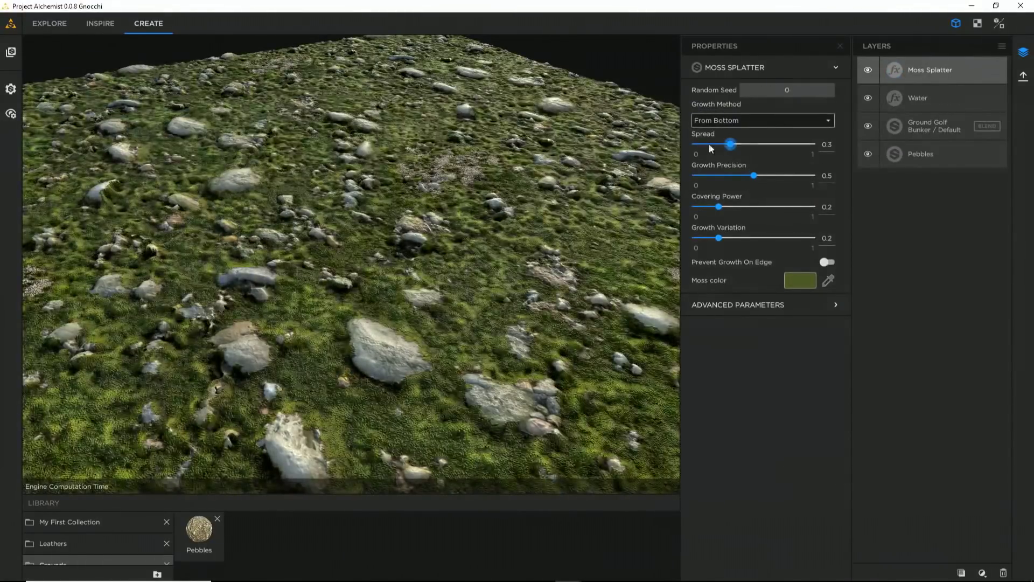
left_click(736, 121)
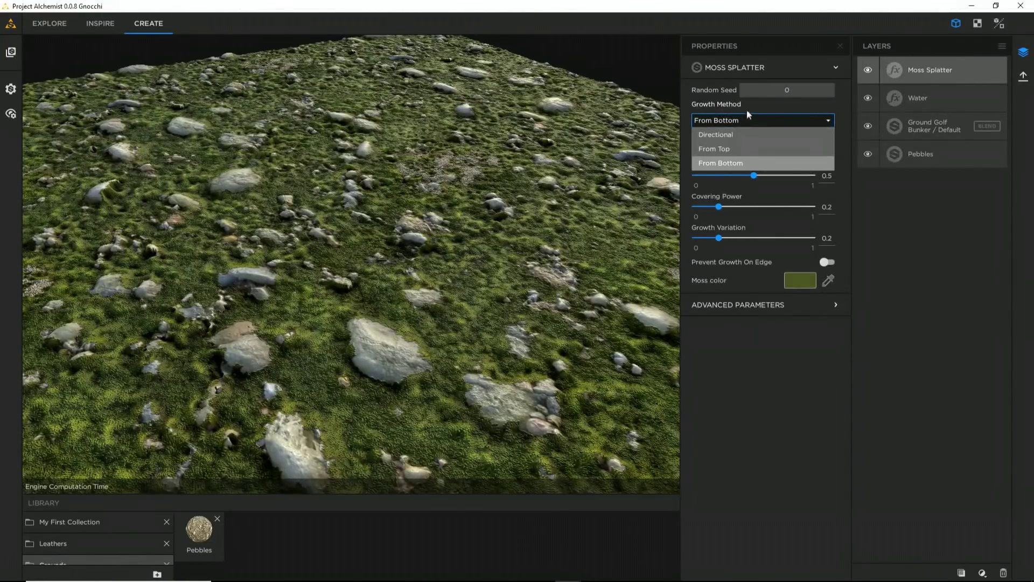
left_click(767, 117)
left_click(725, 120)
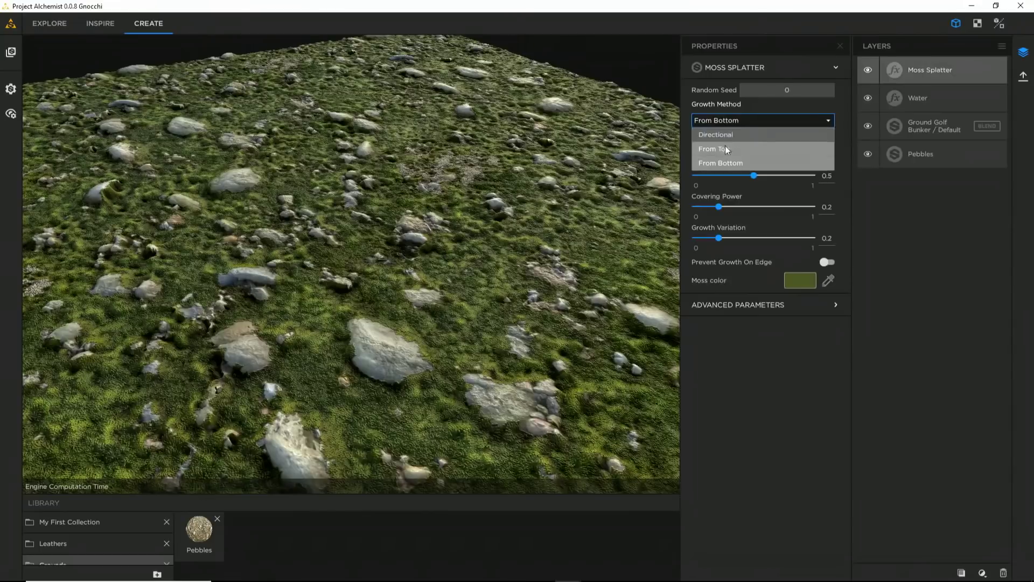
left_click(725, 146)
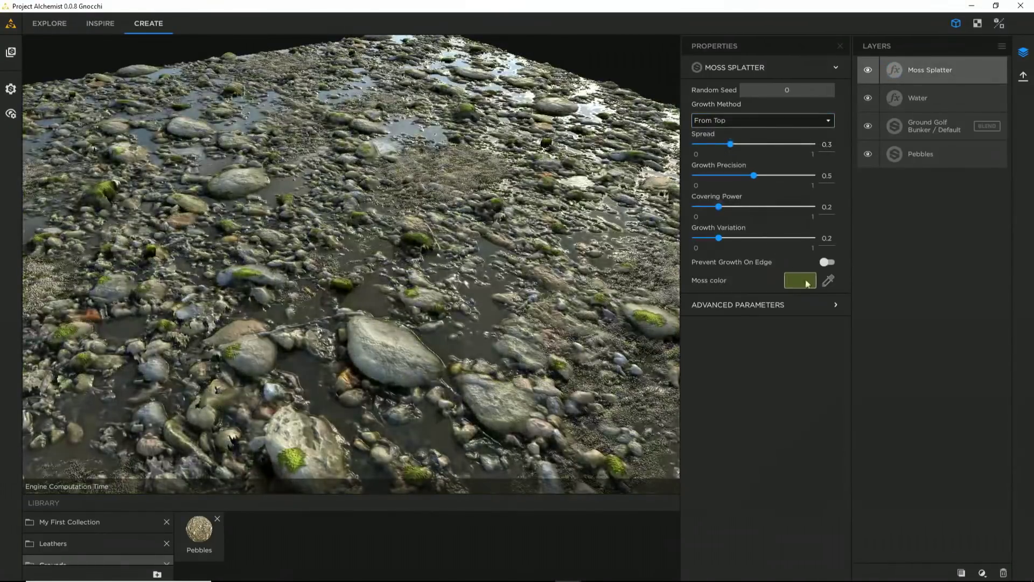
Change the moss color to a greyish beige (#958c81)
left_click(802, 287)
left_click_drag(612, 274, 646, 242)
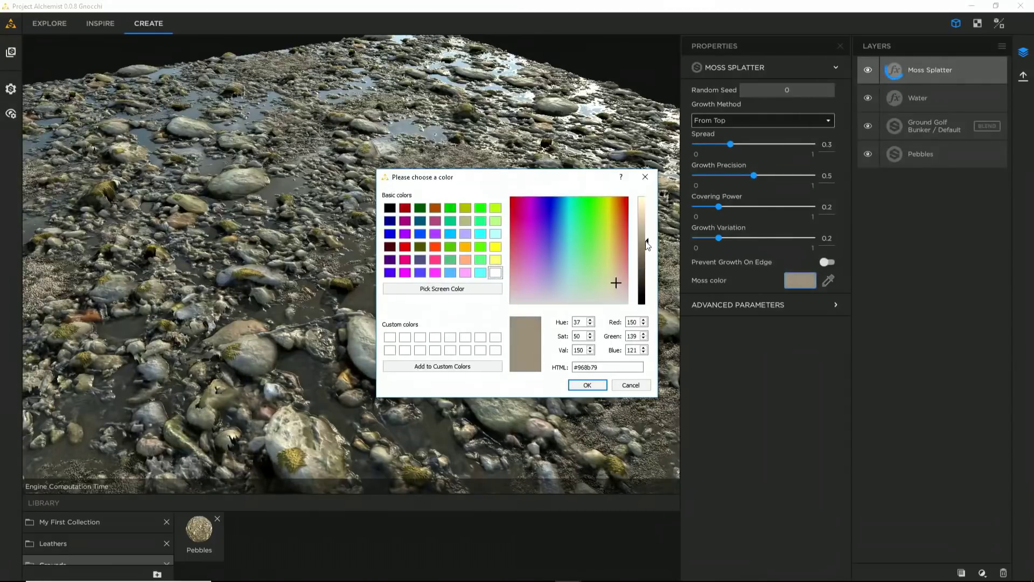
left_click(620, 290)
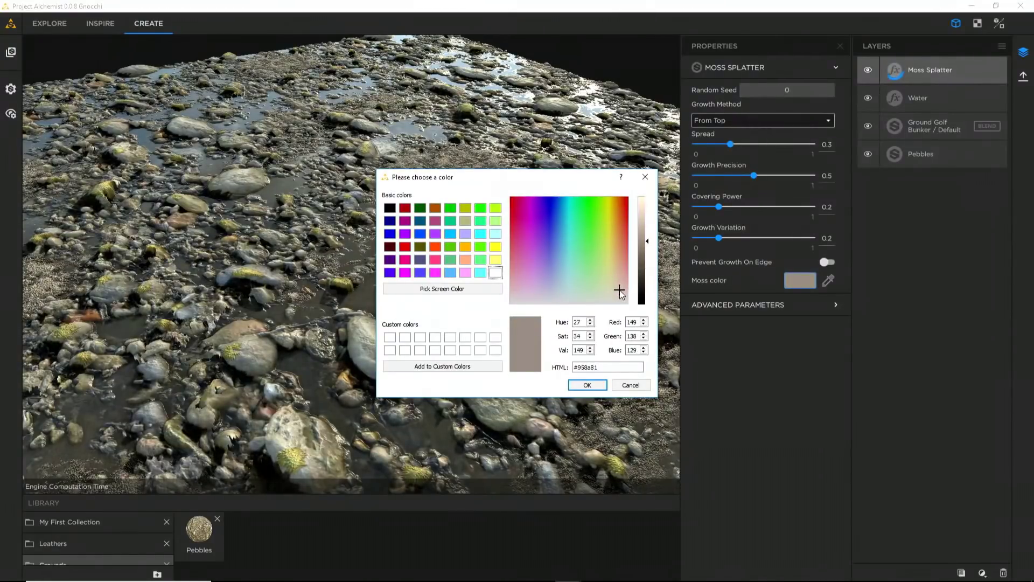
left_click(589, 384)
Set the moss Spread to 0.46 and its Growth Variation to 0.87
left_click_drag(736, 145, 758, 146)
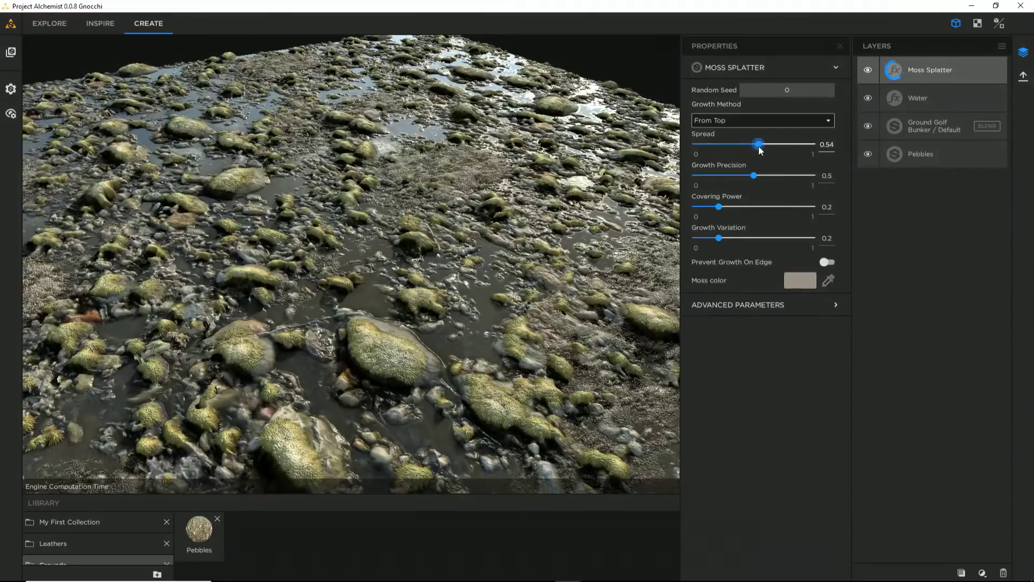
left_click_drag(719, 238, 799, 241)
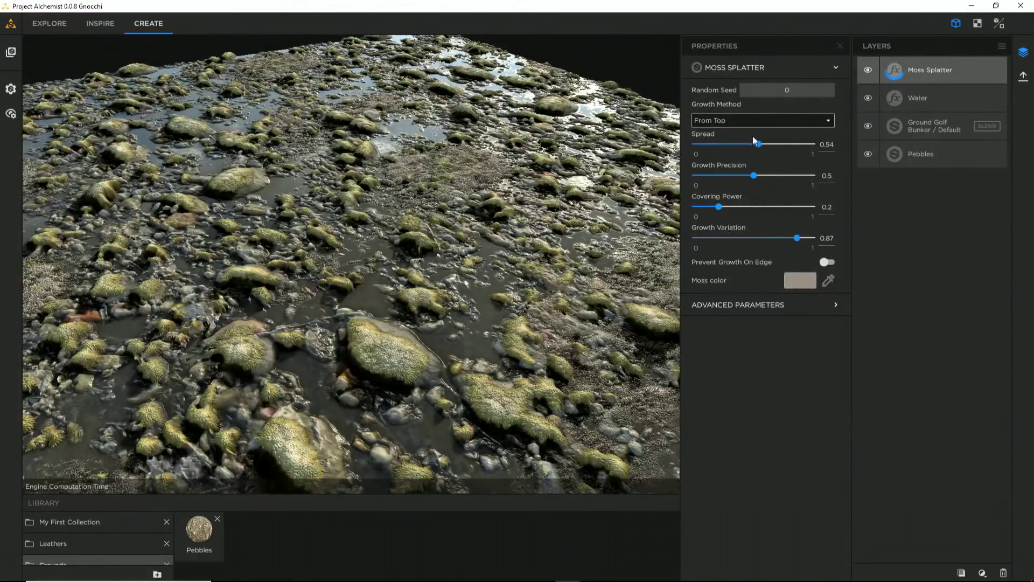
left_click_drag(758, 145, 749, 144)
Darken the moss color to a deep grey-brown (#615b54)
left_click(810, 285)
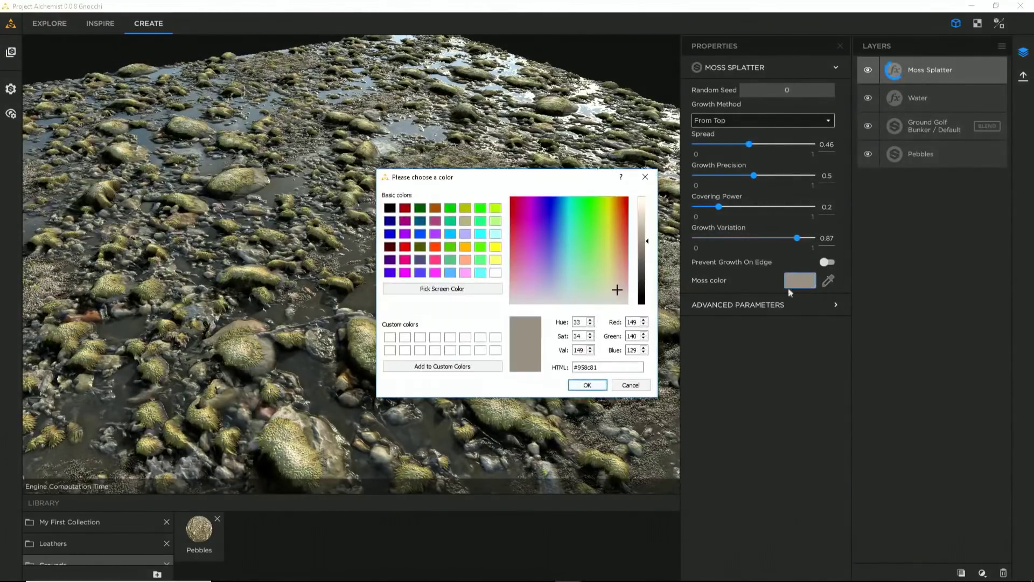
left_click(641, 266)
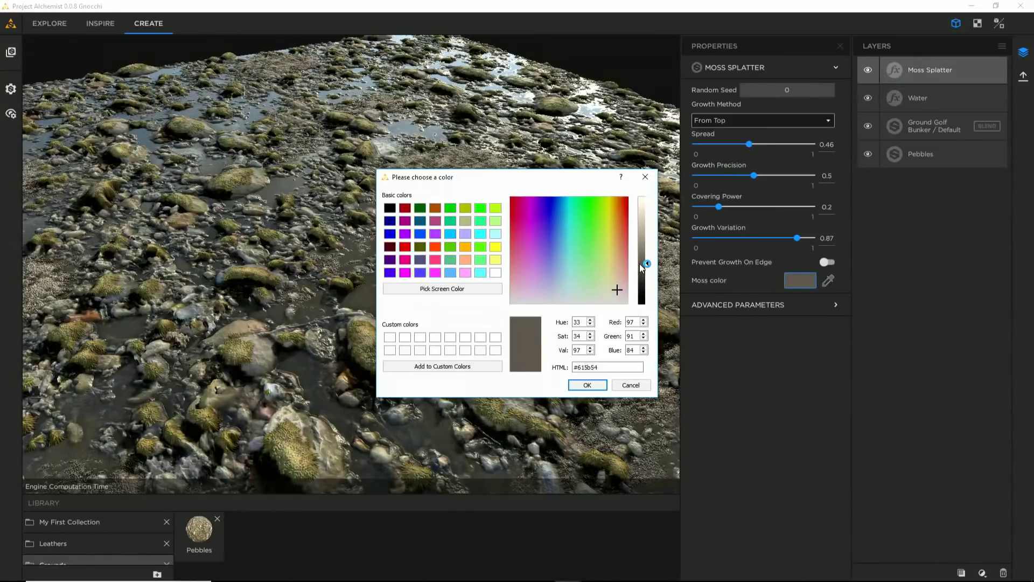
left_click(587, 384)
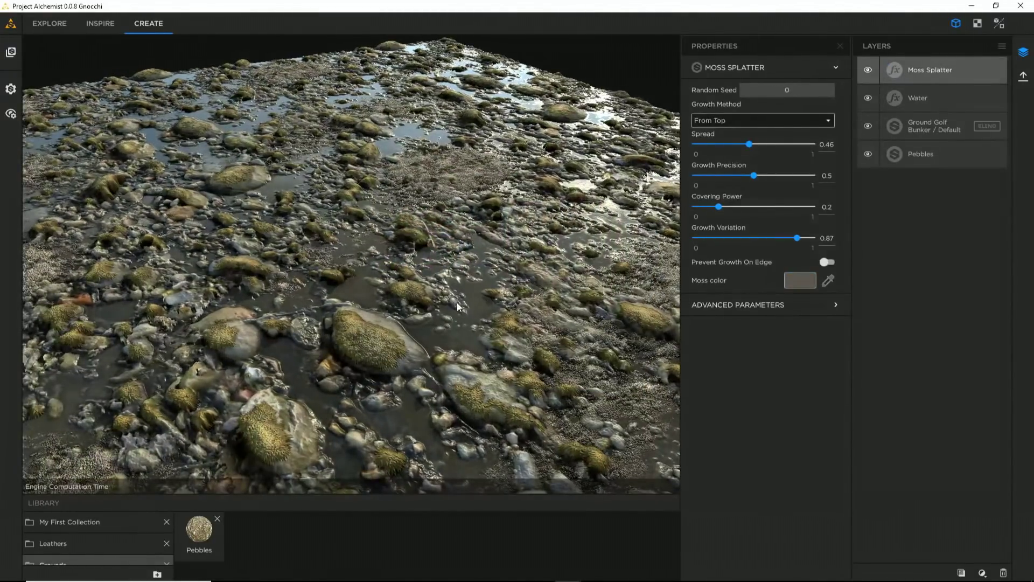
Save the layer stack to the Grounds collection as a material named Pebbles Beach
left_click(1000, 48)
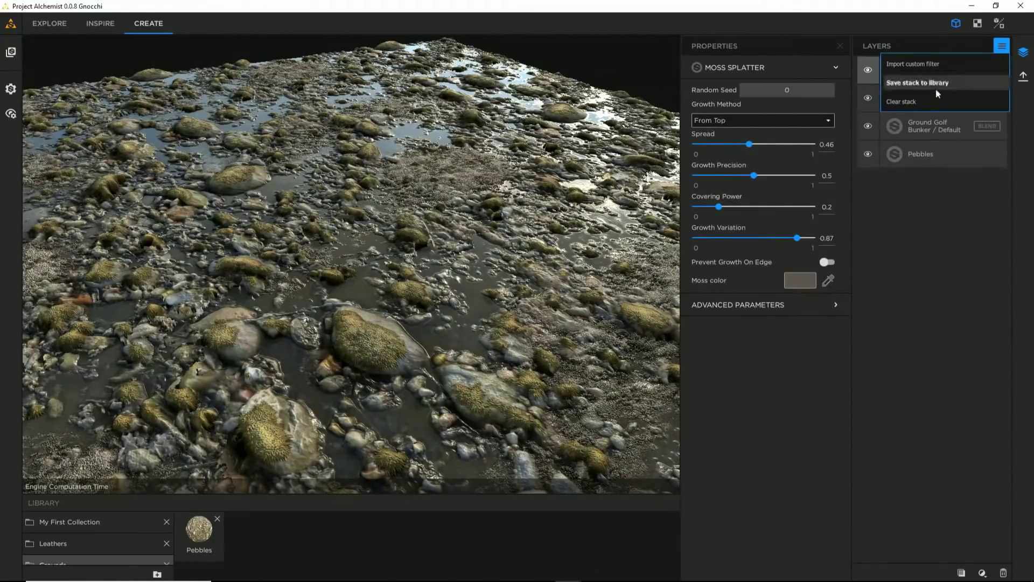
left_click(919, 83)
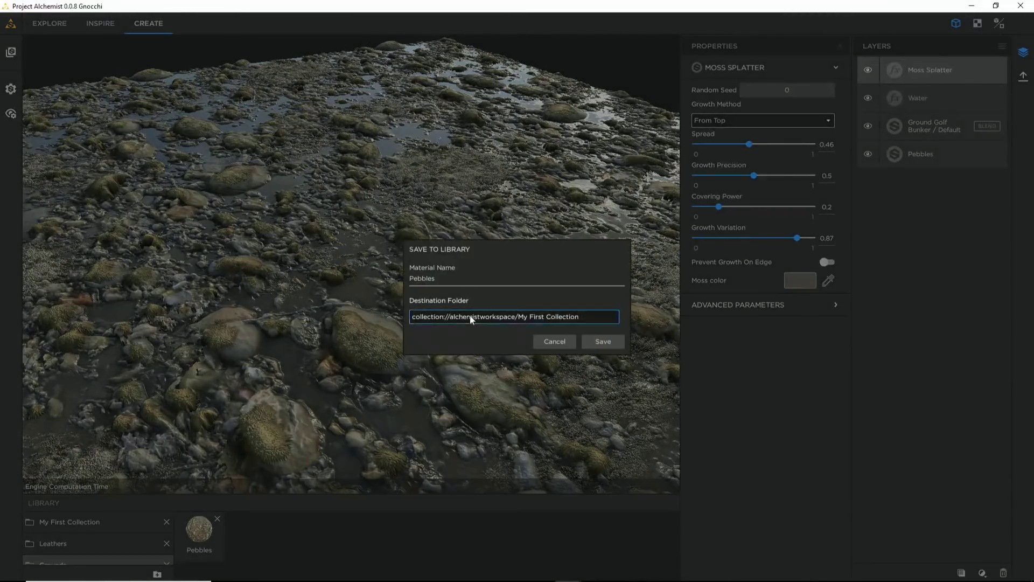
left_click(470, 316)
left_click(512, 355)
left_click(465, 282)
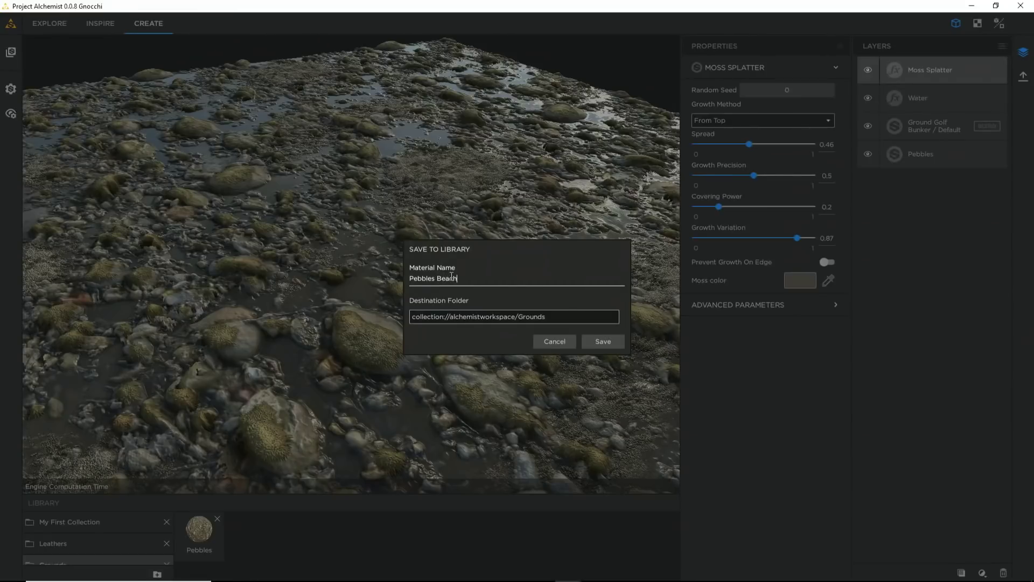
left_click(602, 341)
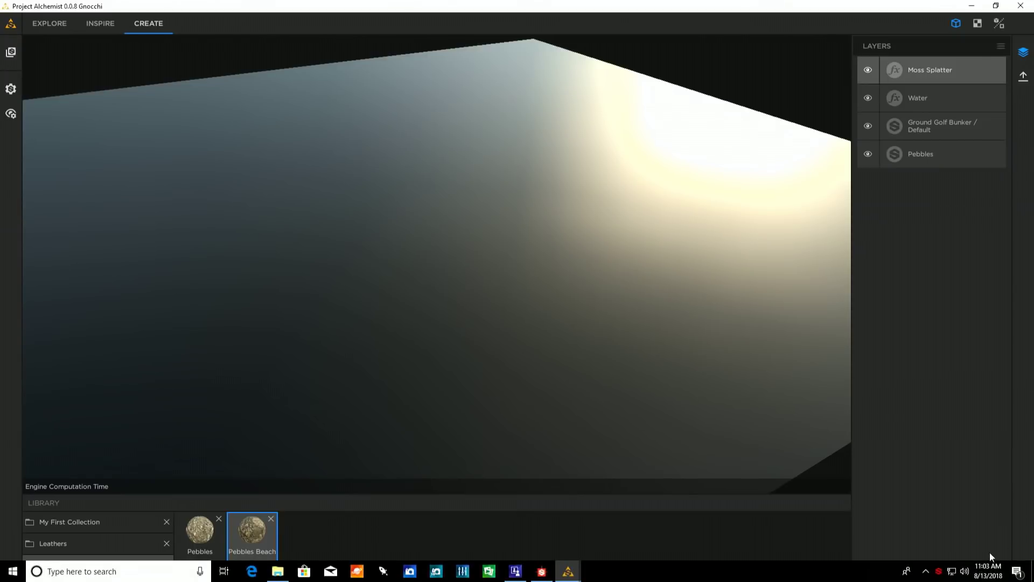
left_click(981, 572)
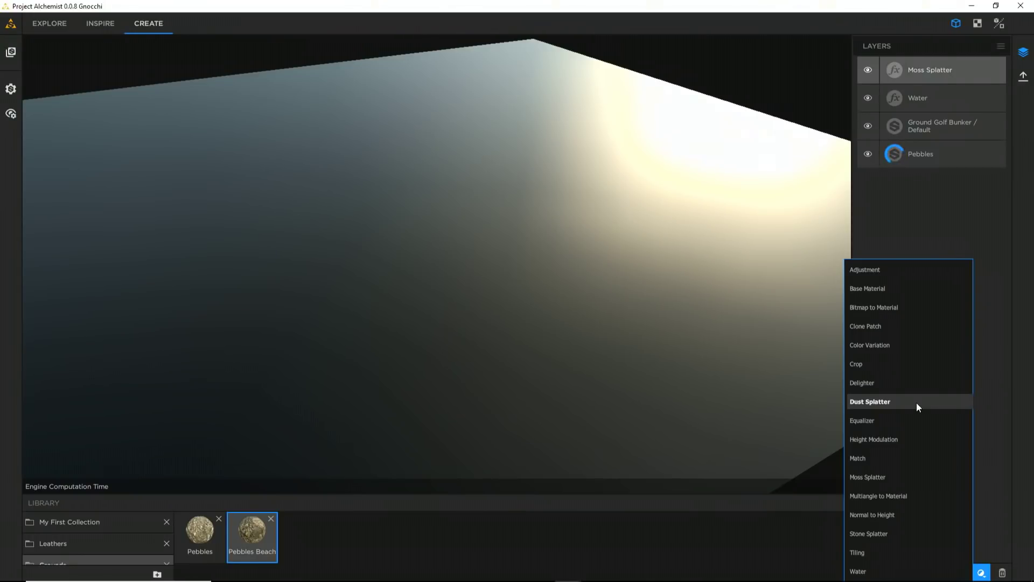
left_click(927, 188)
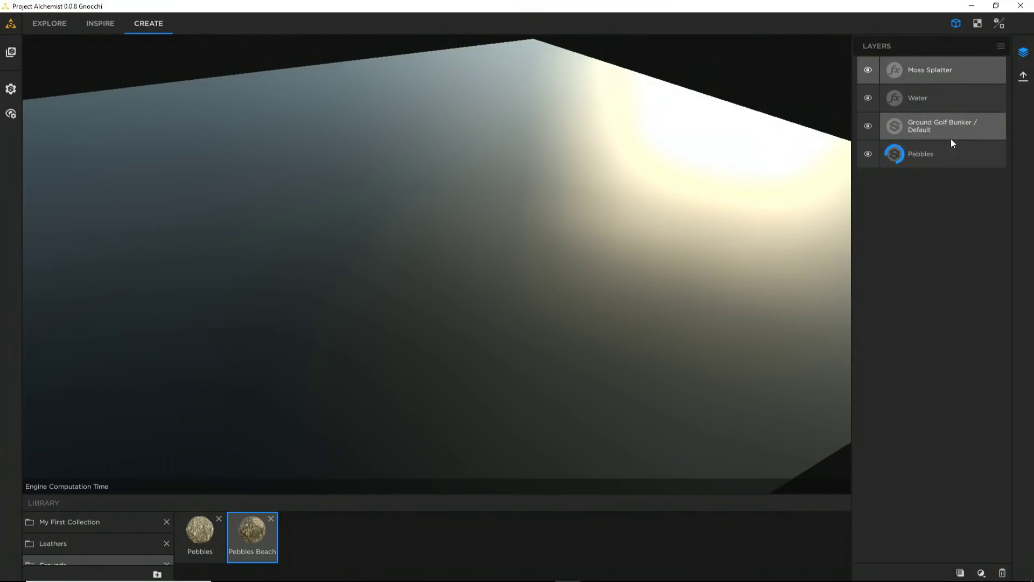
left_click(1001, 47)
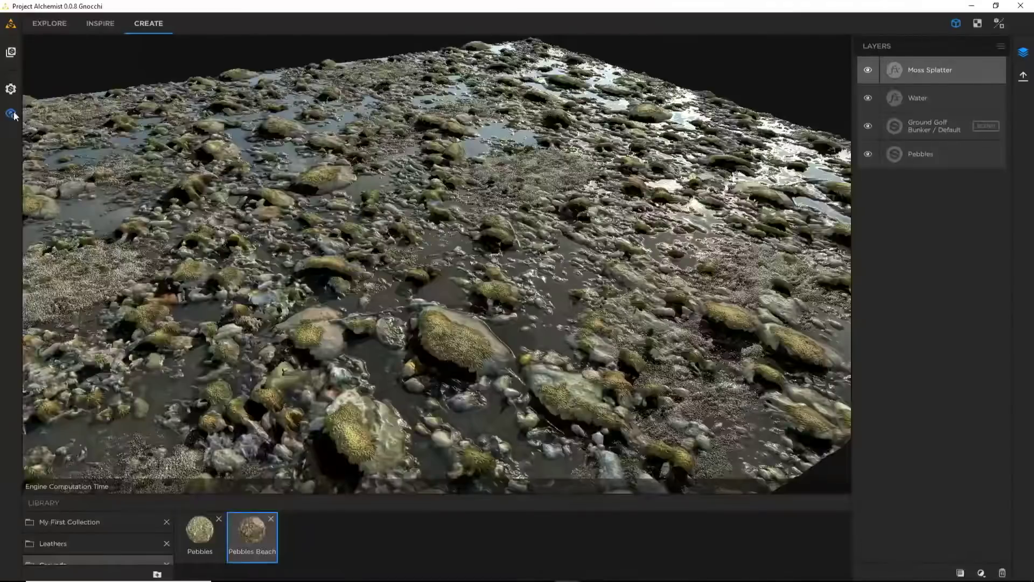
Show the viewer settings and clear the layer stack to start a new material
left_click(10, 114)
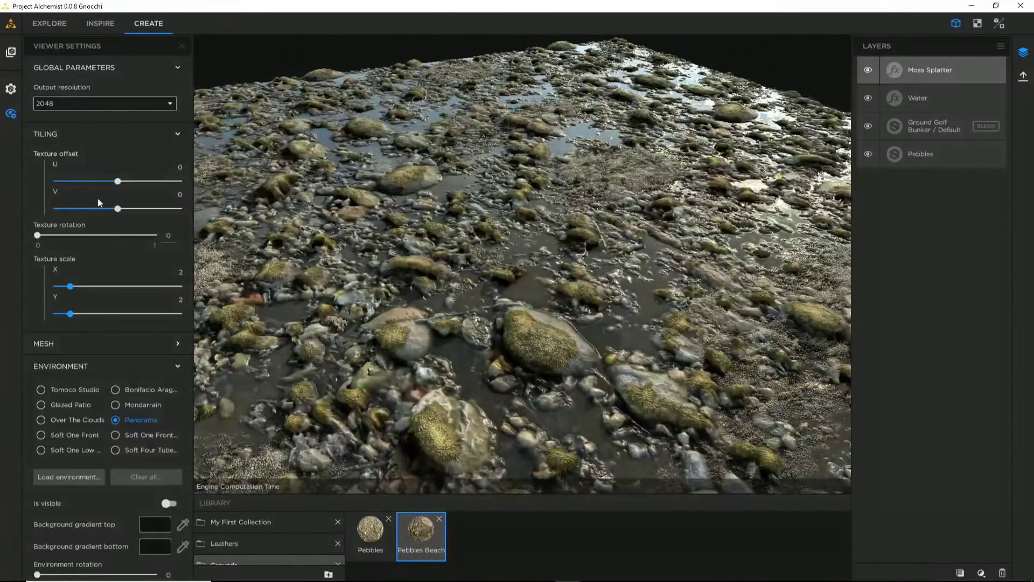
left_click(1001, 46)
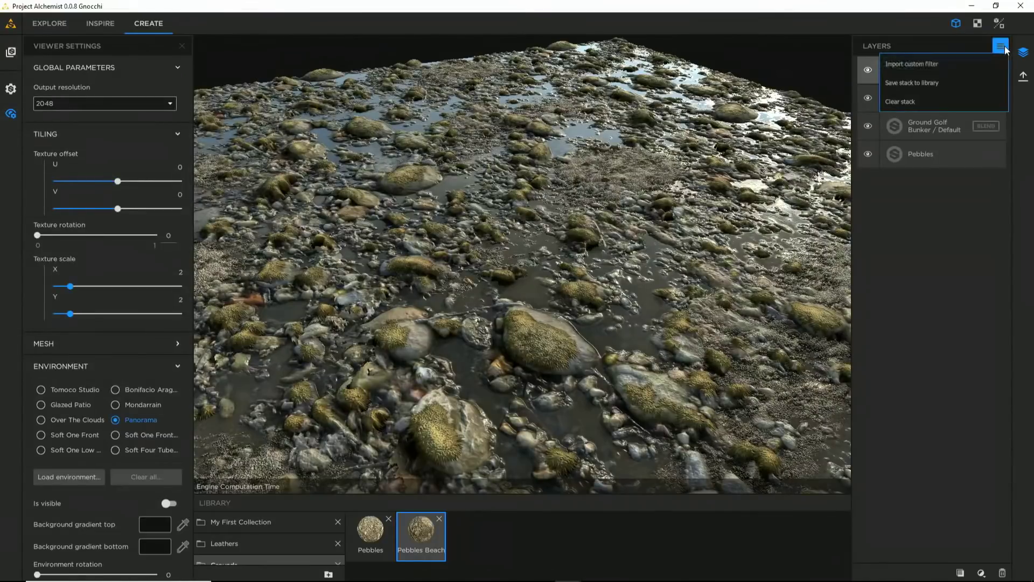
left_click(926, 102)
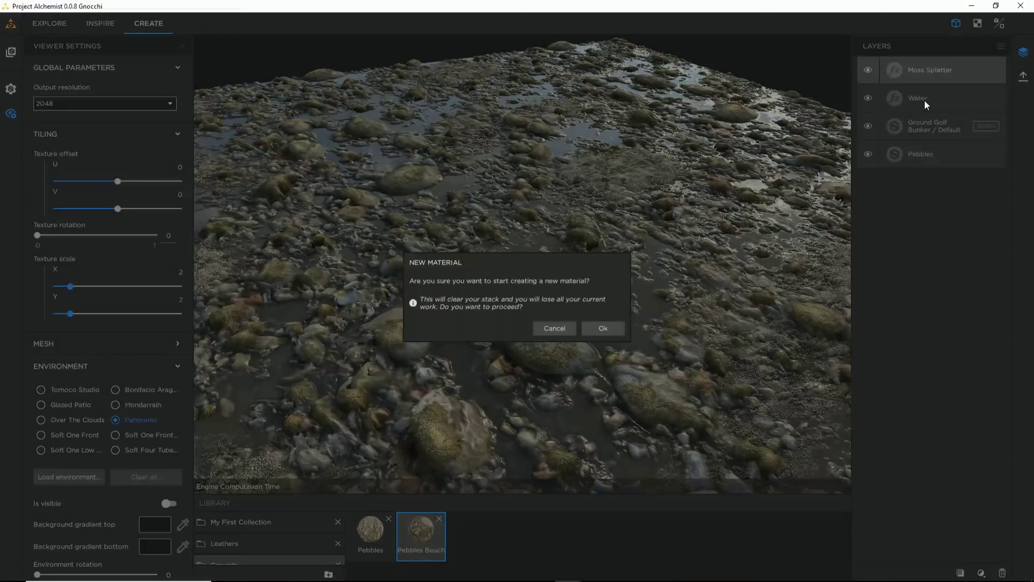
left_click(606, 327)
Switch the preview mesh to the rounded cylinder and turn its lit side toward the camera
scroll(121, 366, "down", 4)
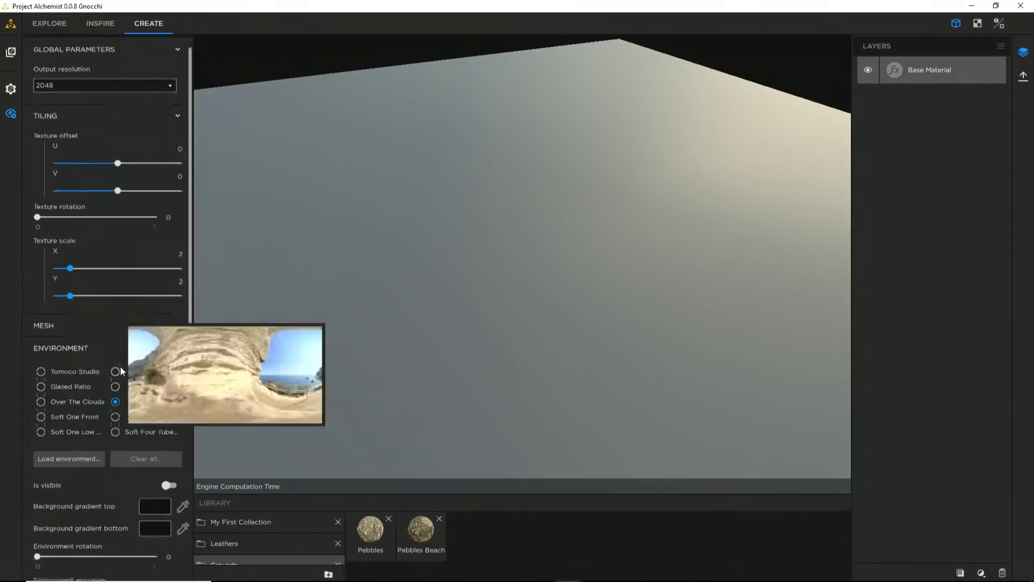
scroll(115, 402, "down", 3)
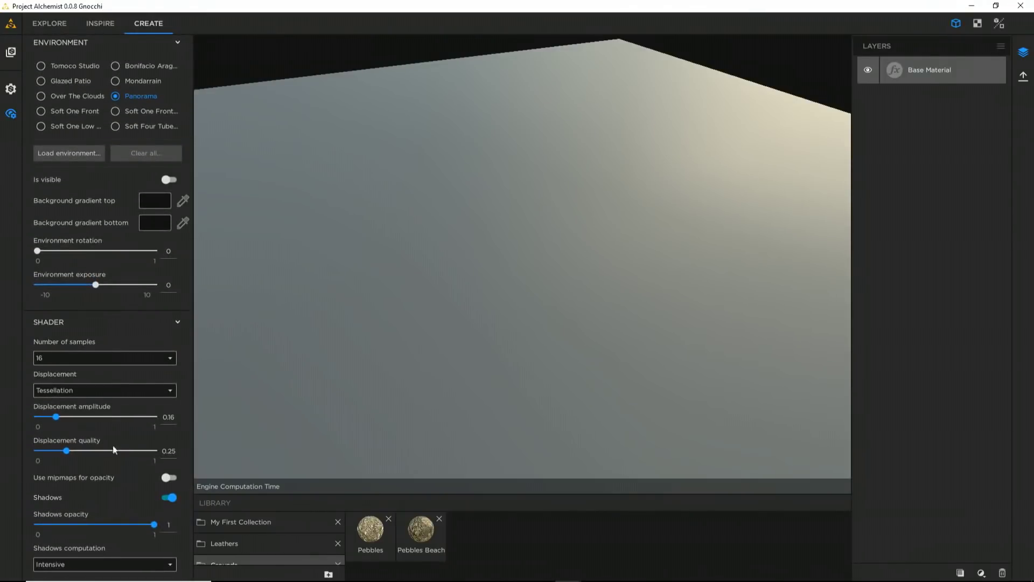
scroll(101, 406, "up", 1)
scroll(105, 377, "up", 3)
mouse_move(121, 319)
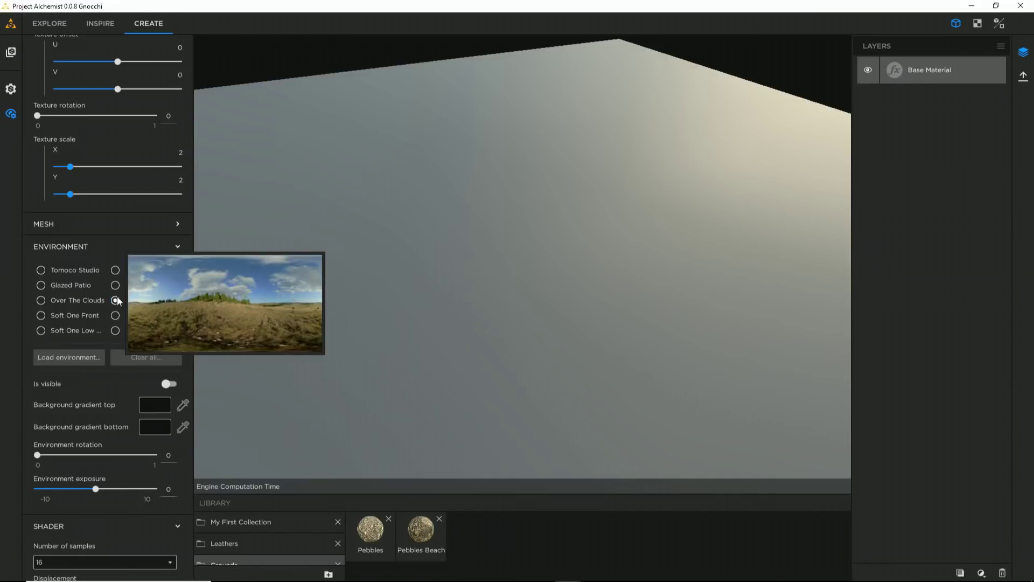
scroll(89, 201, "up", 3)
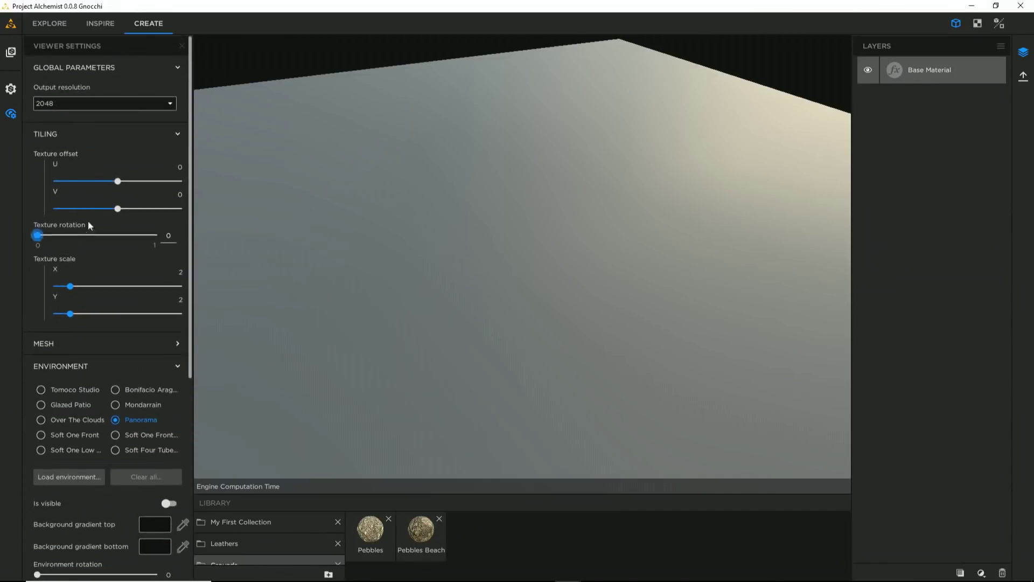
scroll(60, 360, "down", 3)
left_click(59, 269)
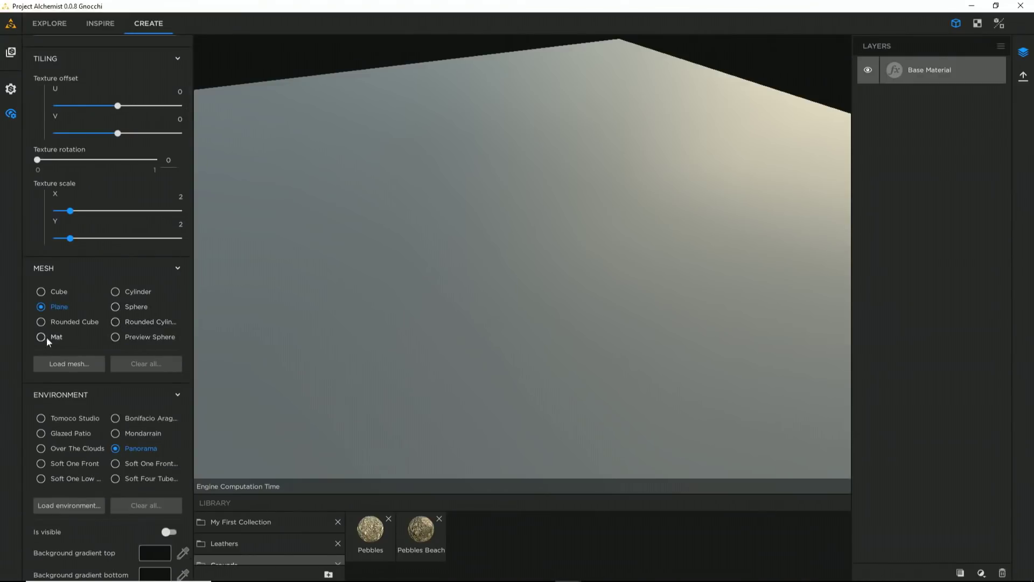
left_click(116, 322)
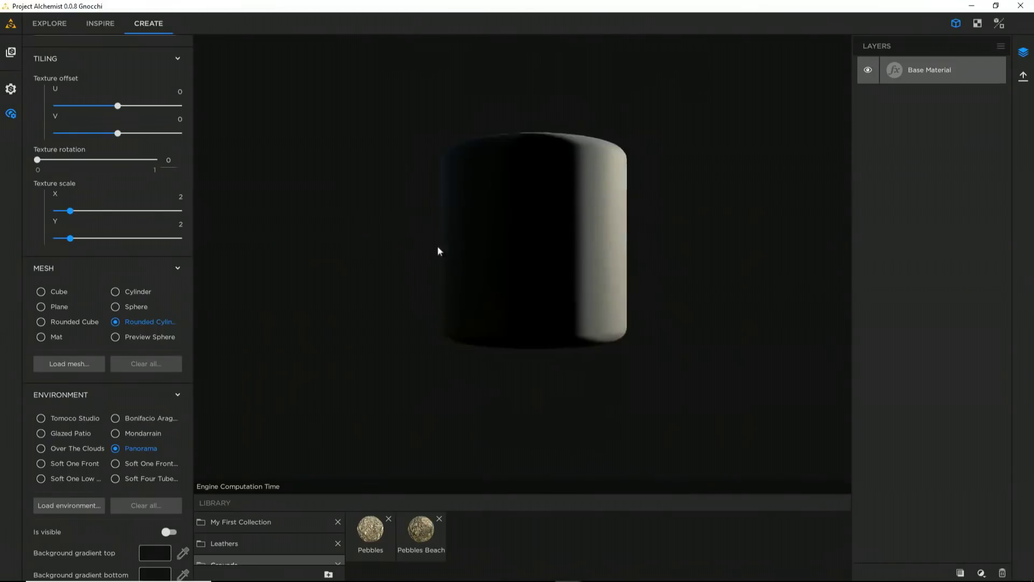
left_click_drag(438, 246, 521, 256)
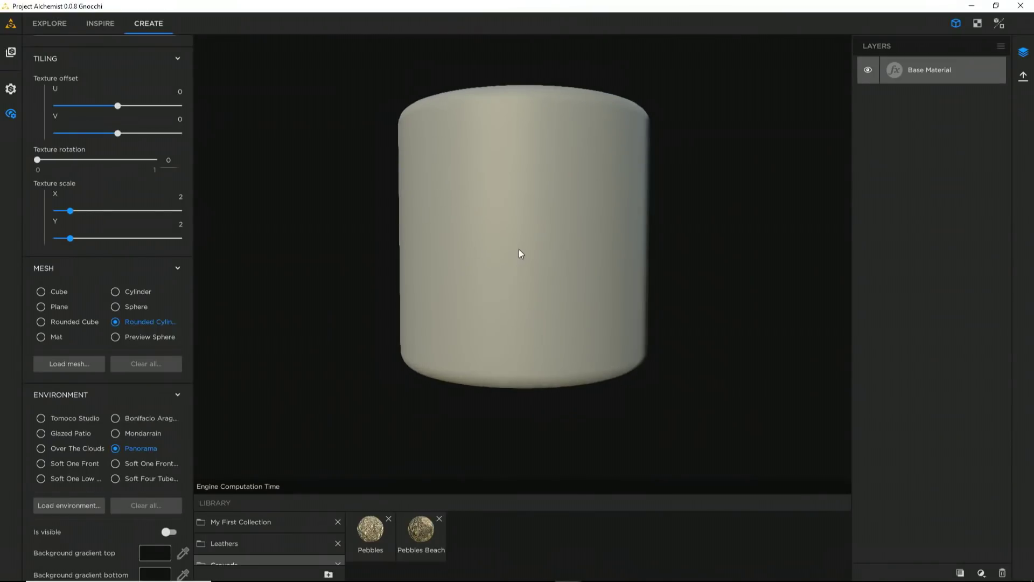
Import the custom filter Add Normal.sbsar from the Project Alchemist Demo folder as a layer above the base material
mouse_move(231, 577)
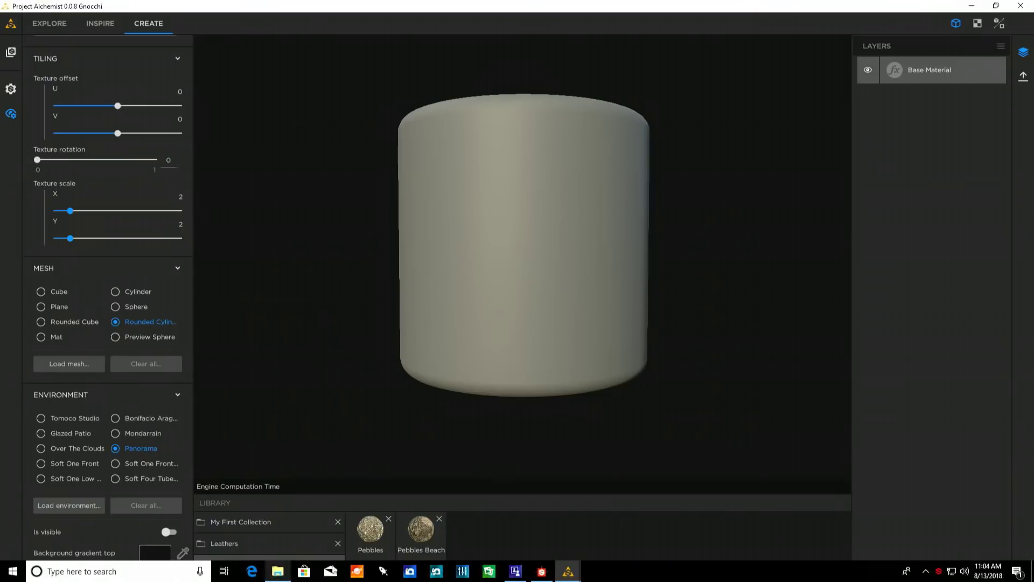
left_click(1001, 46)
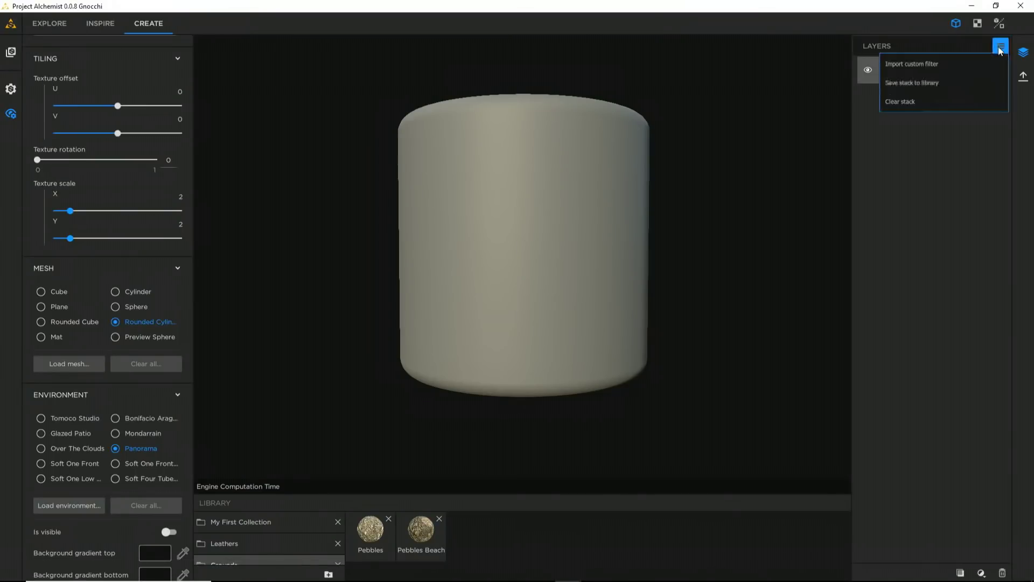
left_click(931, 64)
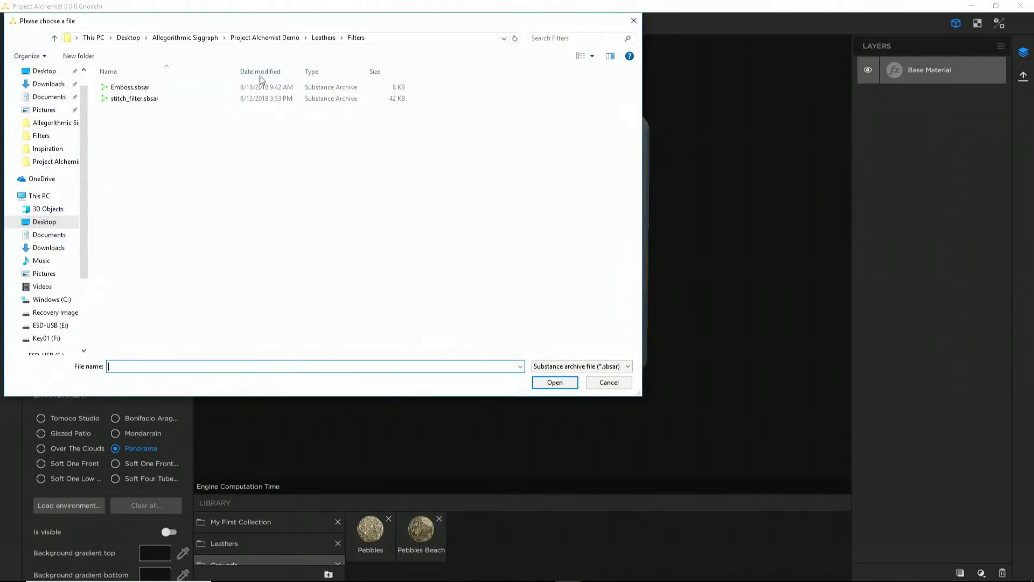
left_click(285, 38)
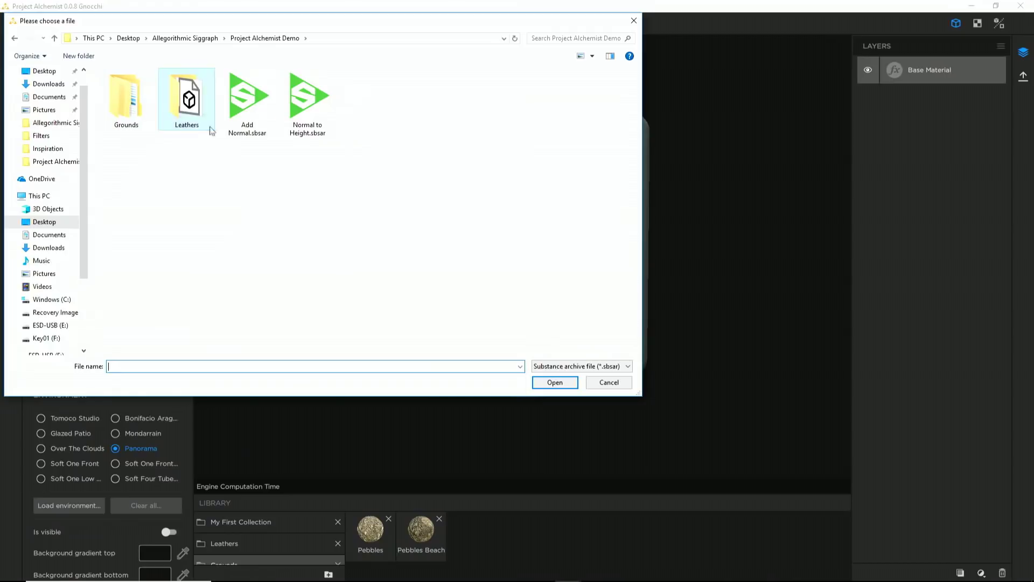
double_click(255, 93)
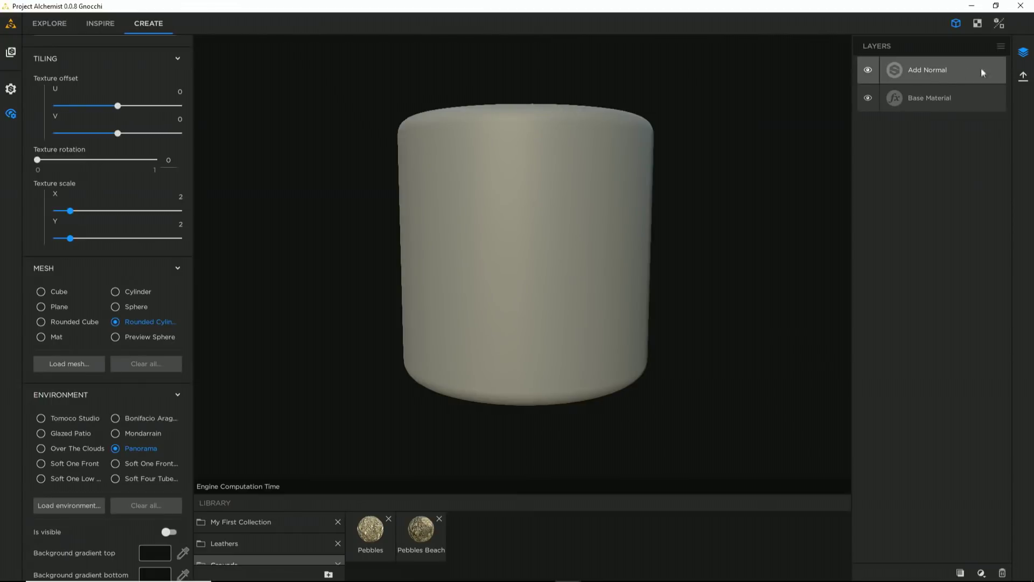
Load normal3.png as the input of the Add Normal layer and check the relief on the cylinder
left_click(939, 75)
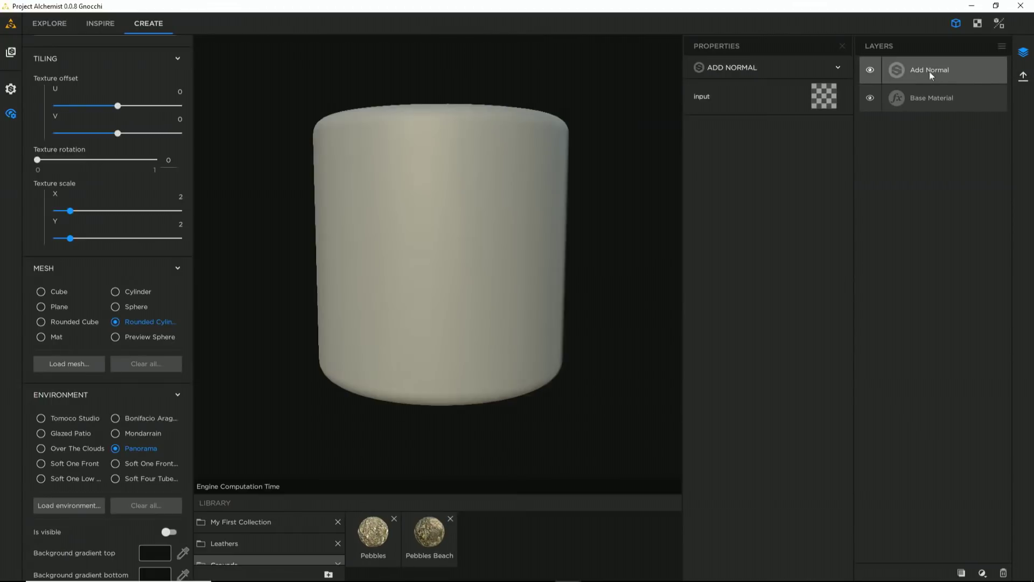
left_click(820, 100)
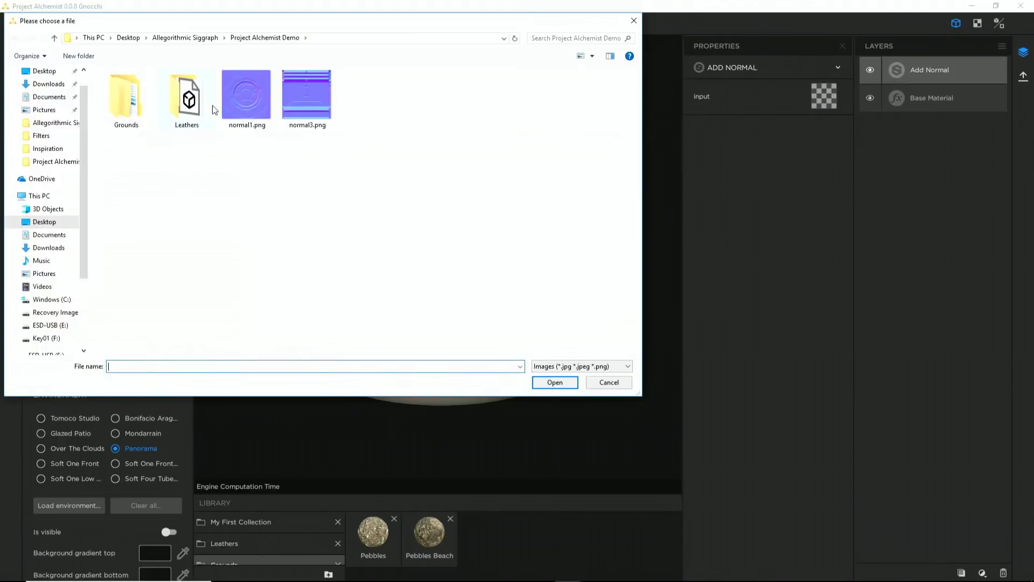
double_click(313, 99)
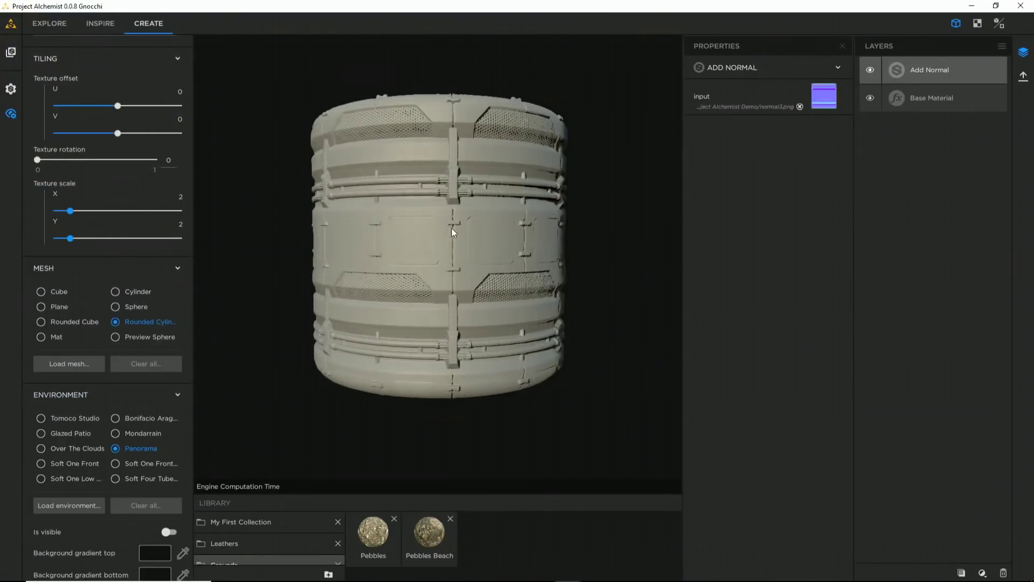
scroll(430, 222, "up", 4)
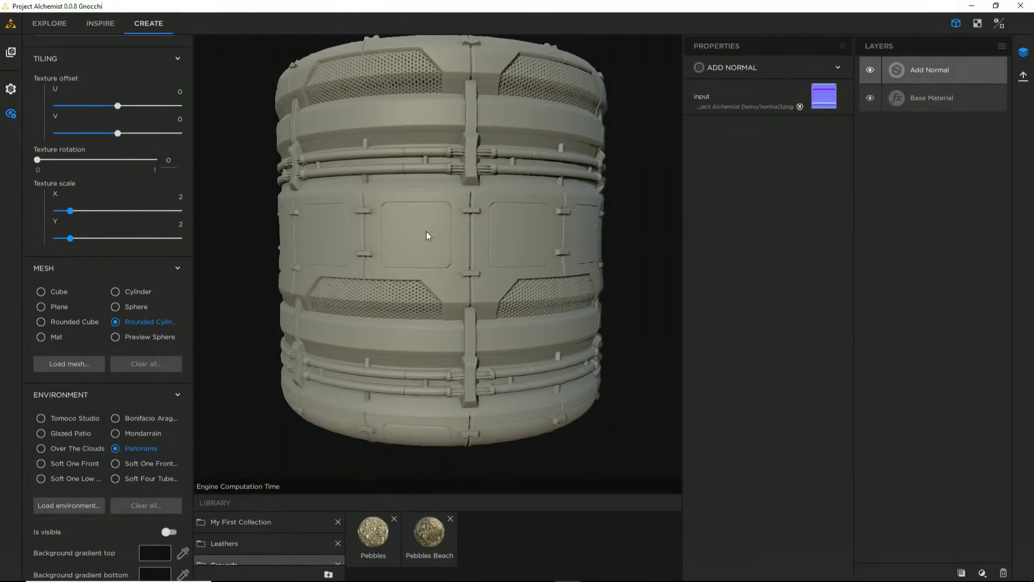
middle_click_drag(425, 247, 445, 261)
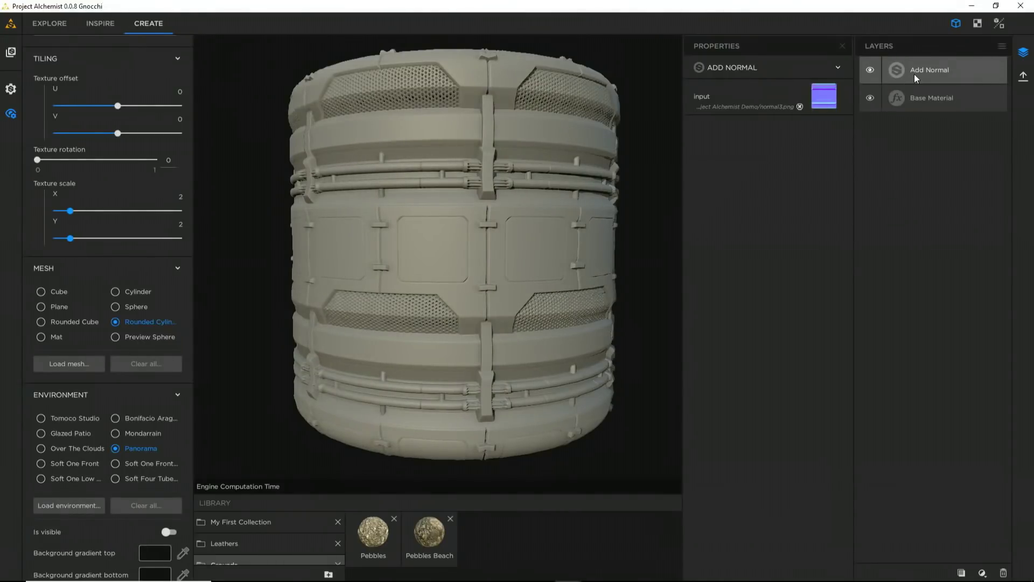
Display the 3D and 2D views side by side and examine the material's normal and height maps
left_click(1000, 23)
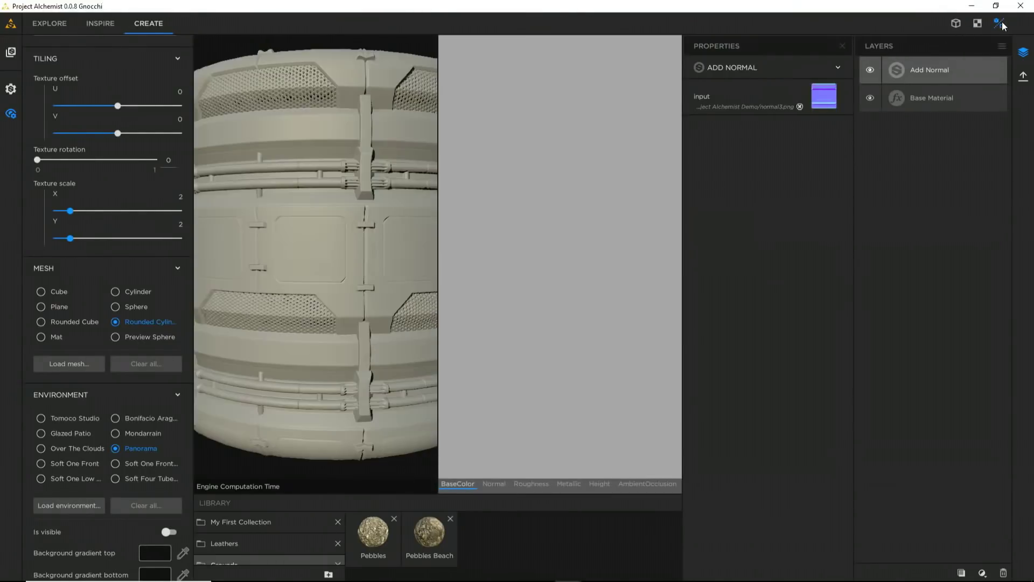
left_click(843, 46)
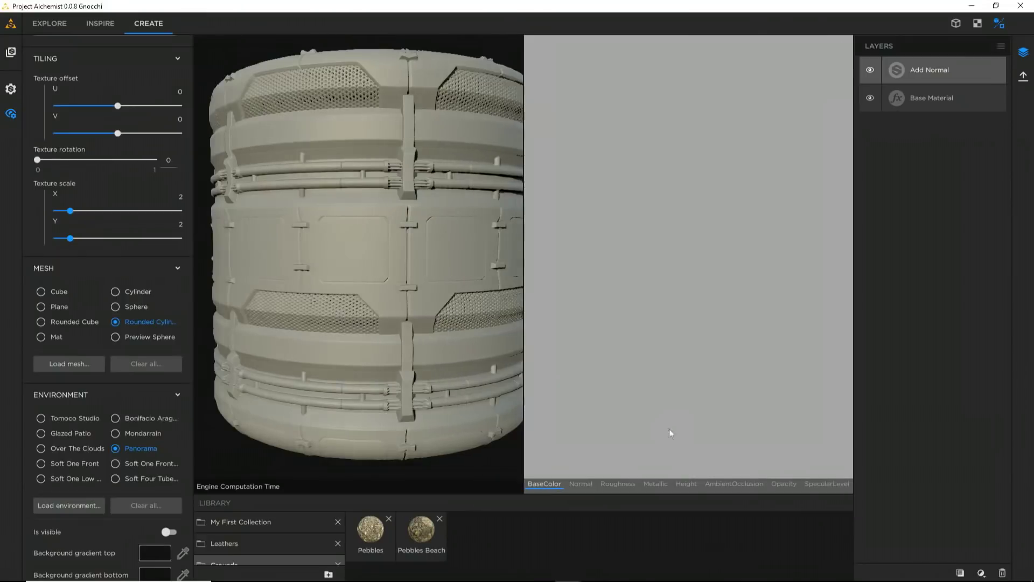
left_click(587, 485)
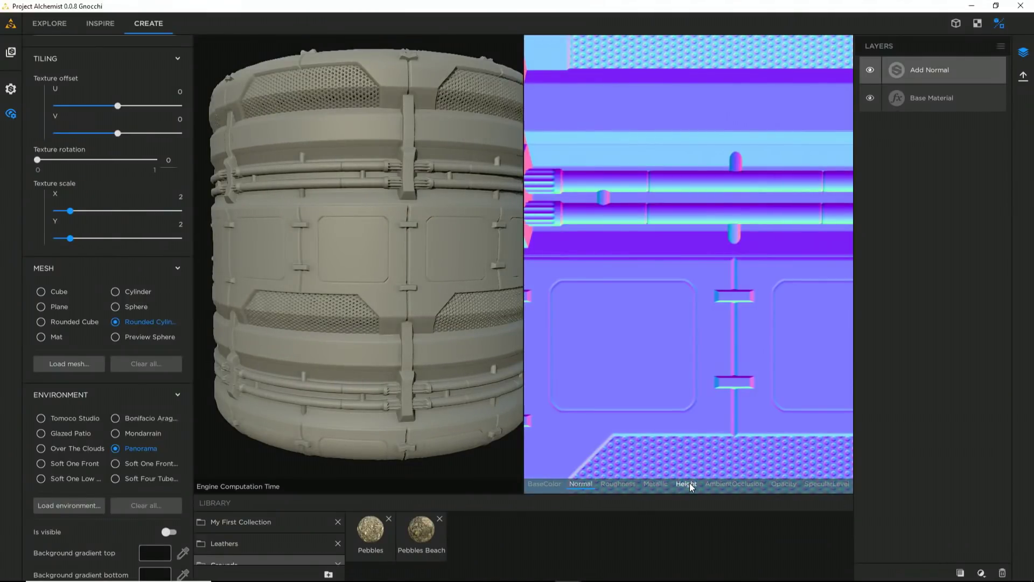
left_click(690, 485)
scroll(682, 291, "down", 3)
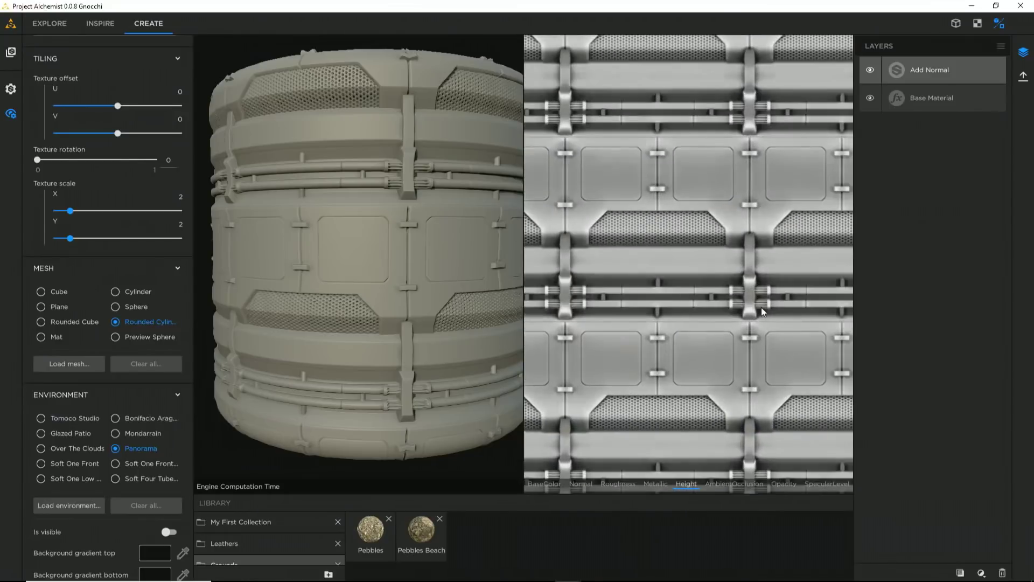
scroll(664, 300, "up", 1)
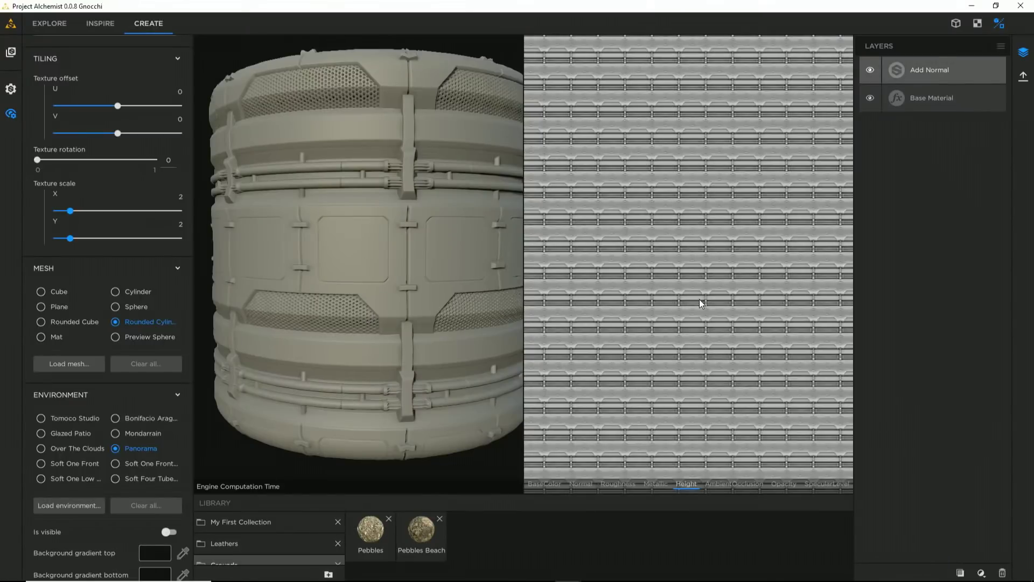
Examine the height map and the cylinder's panel, pipe and mesh relief up close, comparing the normal map with the height map
scroll(678, 300, "up", 1)
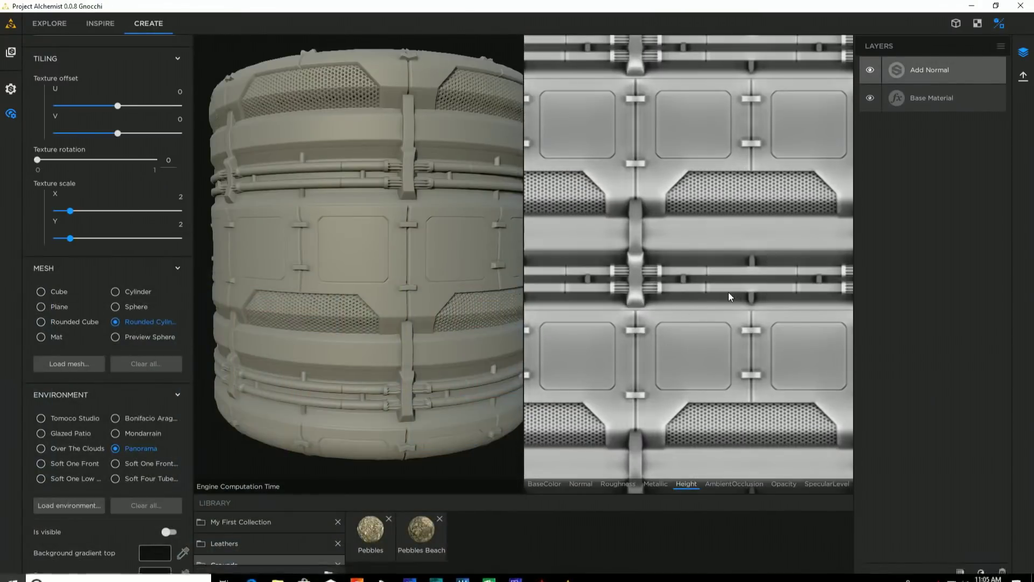
key("super")
key("super")
middle_click_drag(648, 271, 684, 290)
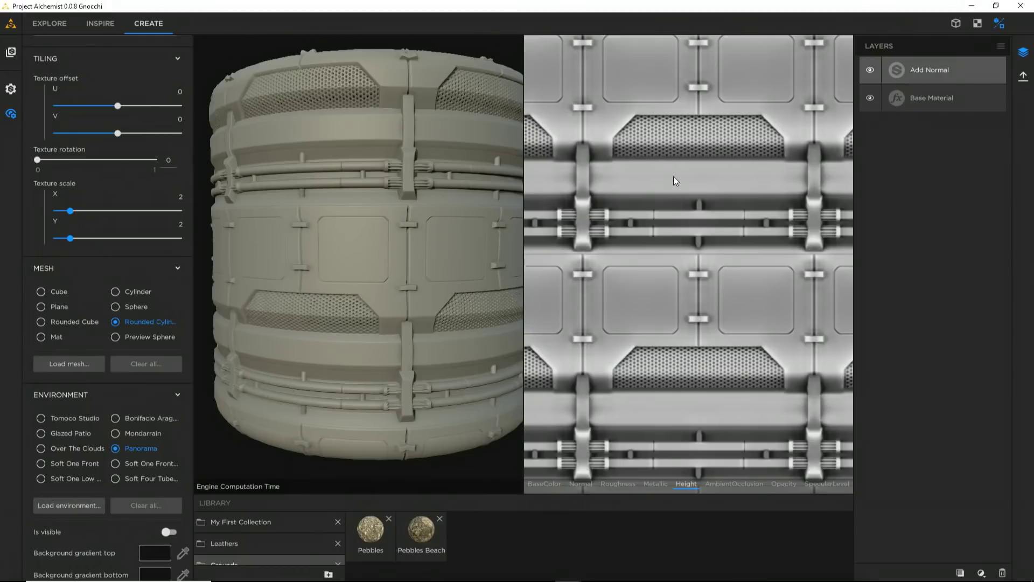
scroll(324, 273, "up", 5)
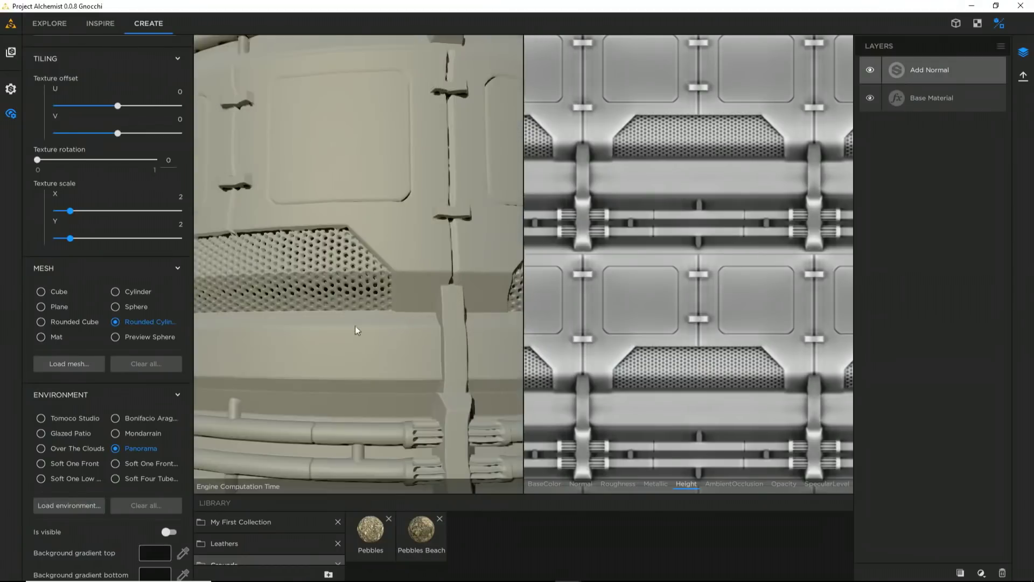
left_click_drag(356, 330, 341, 310)
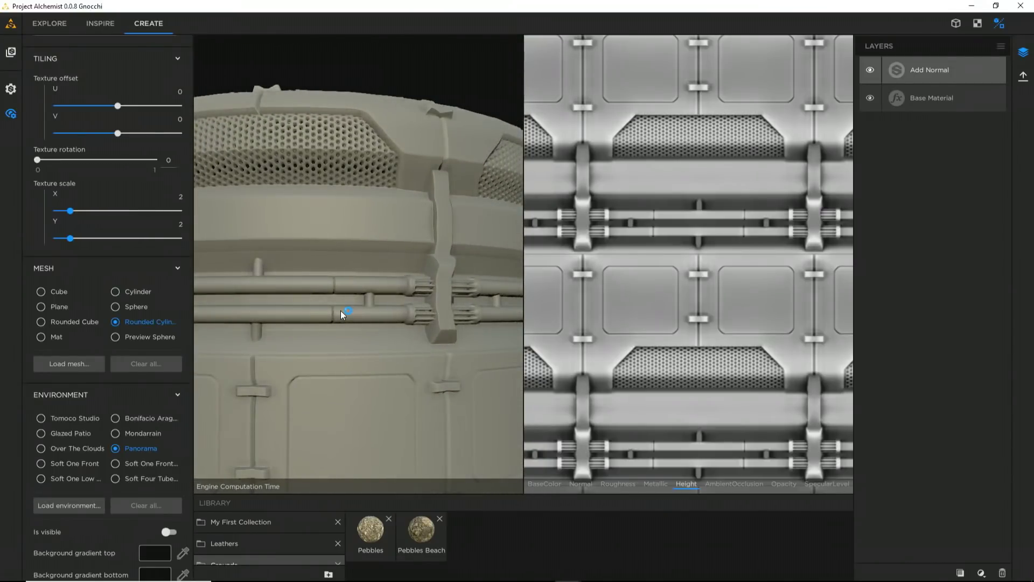
scroll(406, 295, "up", 3)
left_click_drag(406, 295, 364, 380)
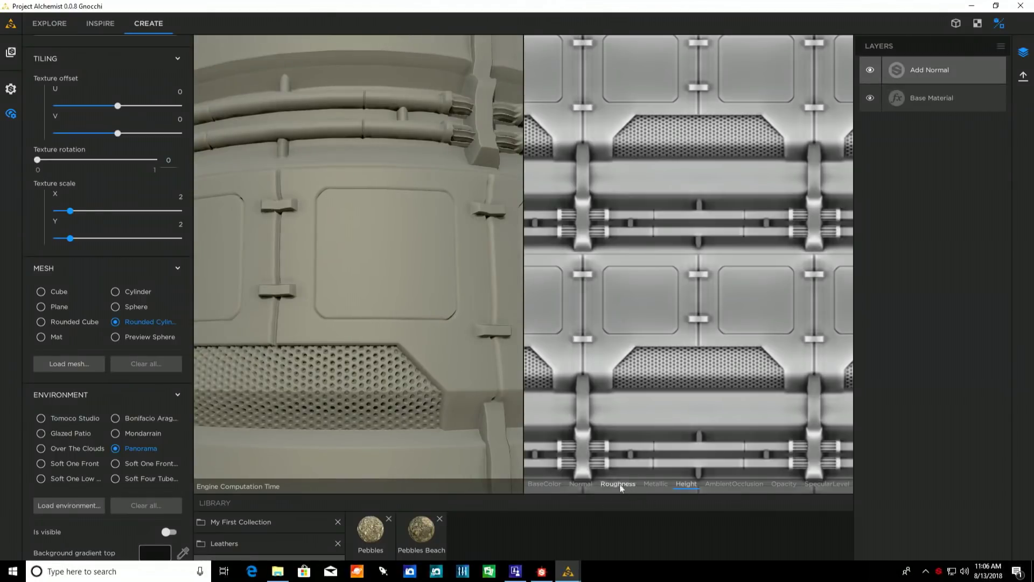
left_click(581, 483)
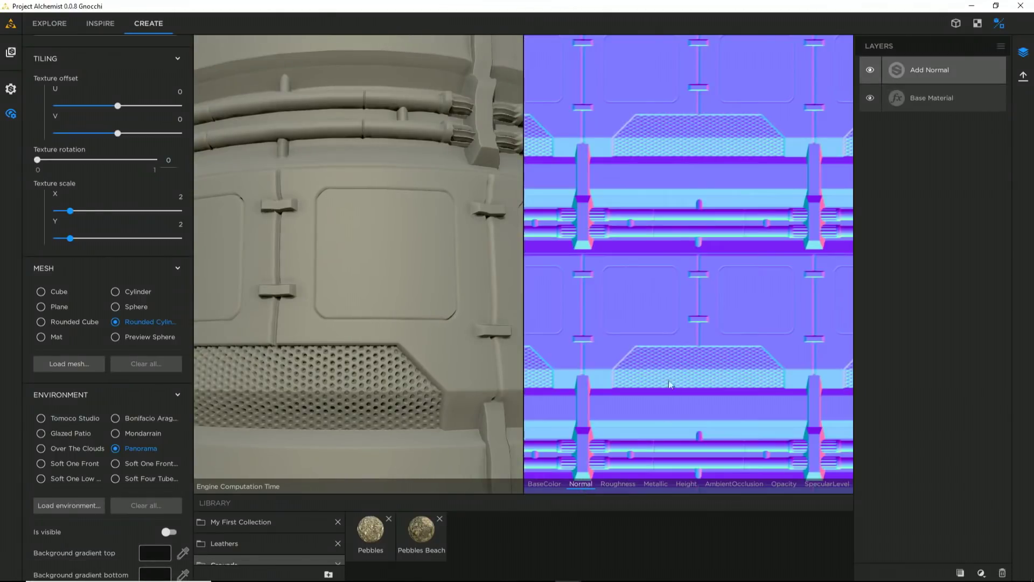
left_click(685, 484)
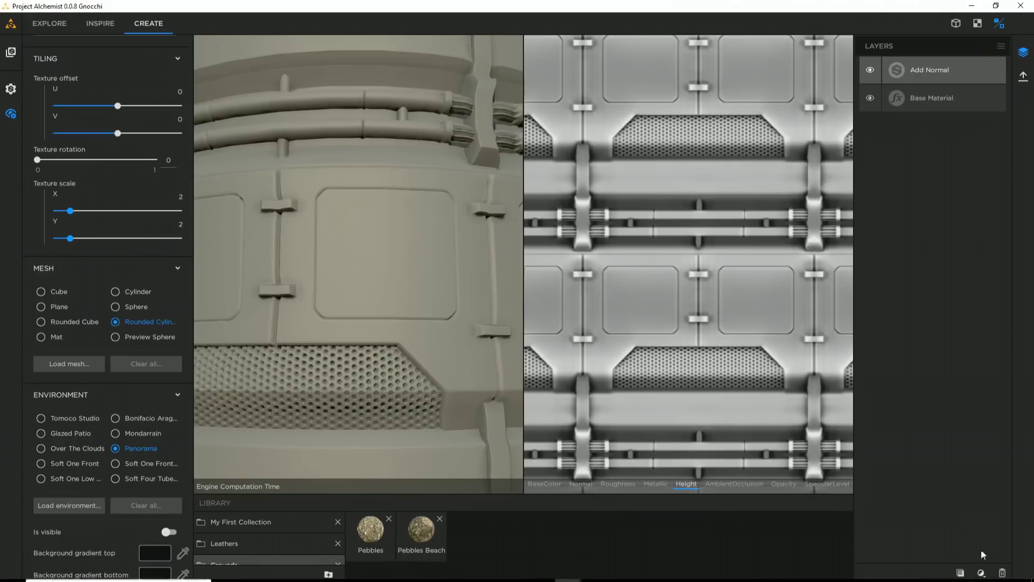
Add a Normal to Height filter above the Add Normal layer and inspect the resulting height map up close
left_click(981, 574)
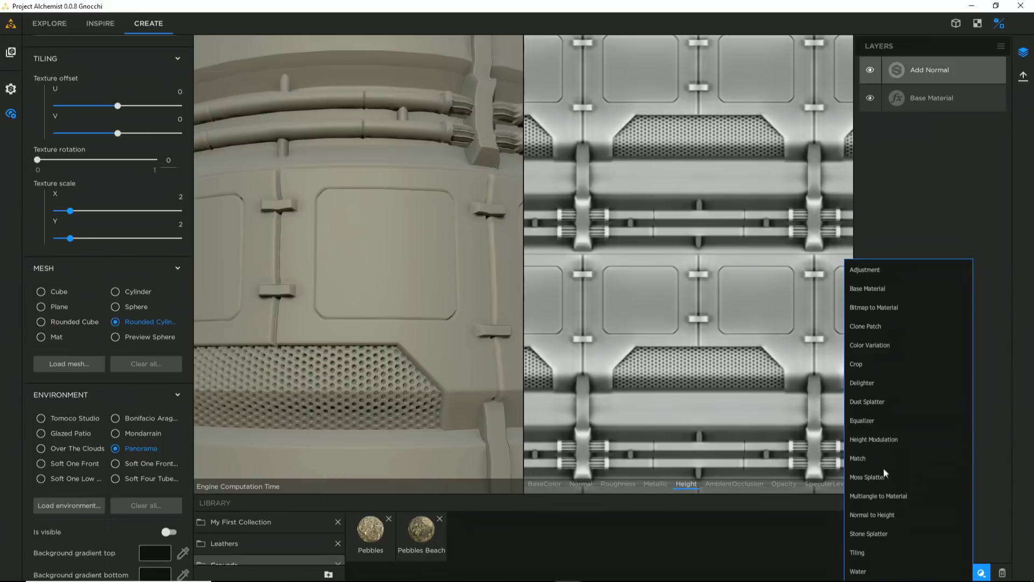
left_click(877, 515)
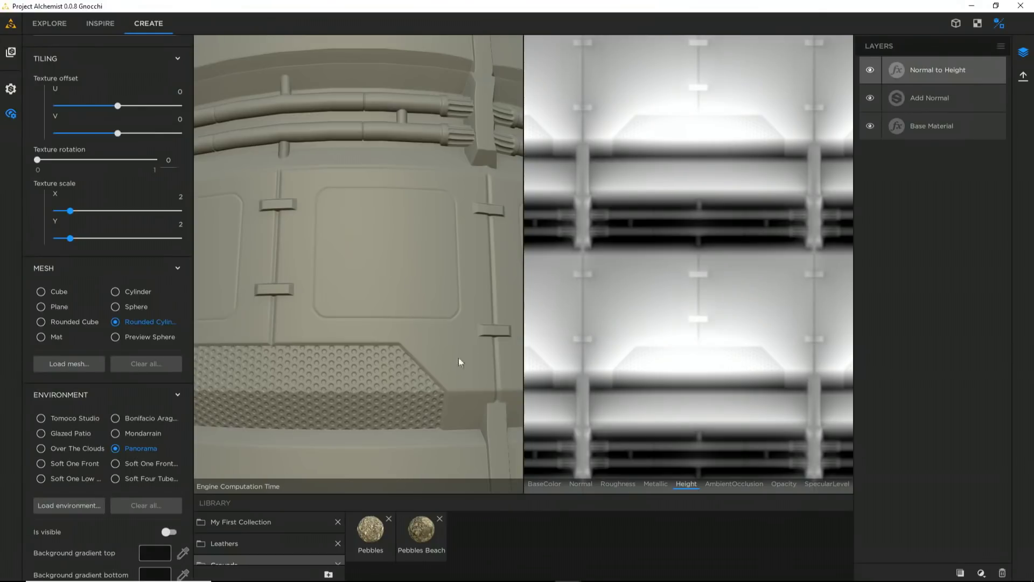
scroll(757, 245, "up", 2)
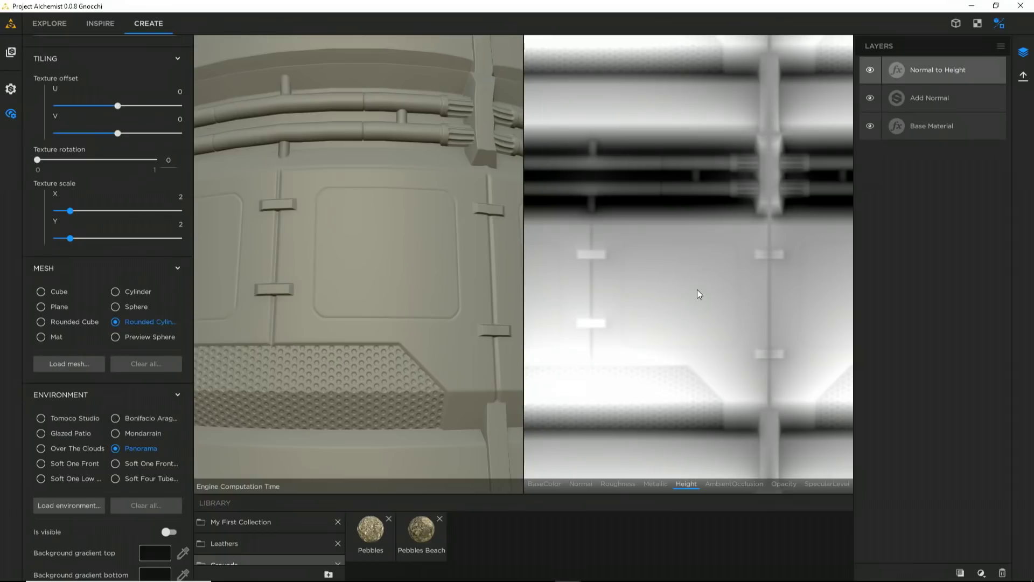